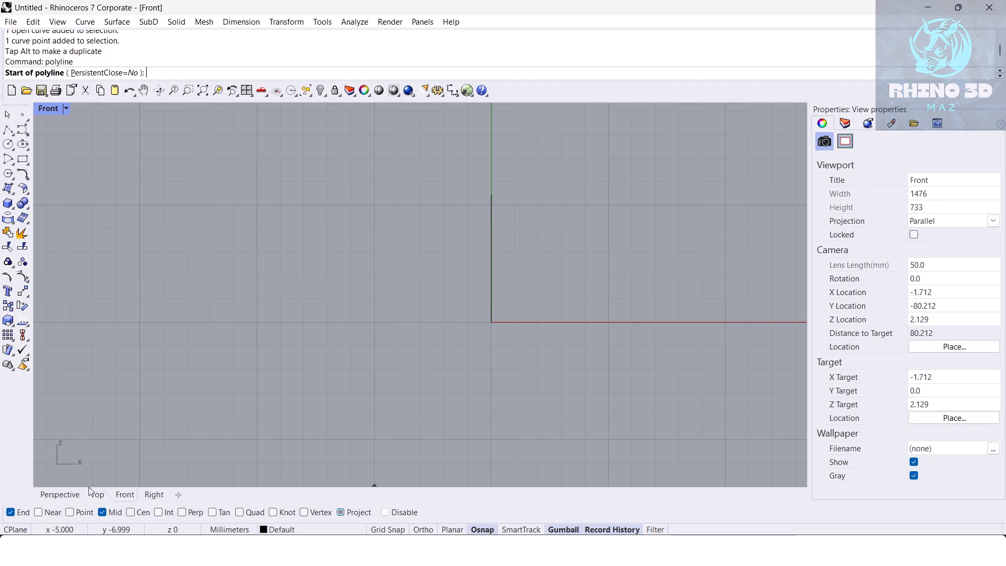
Draw a horizontal polyline about 17 mm long from the origin in the negative X direction.
click(486, 328)
key(F8)
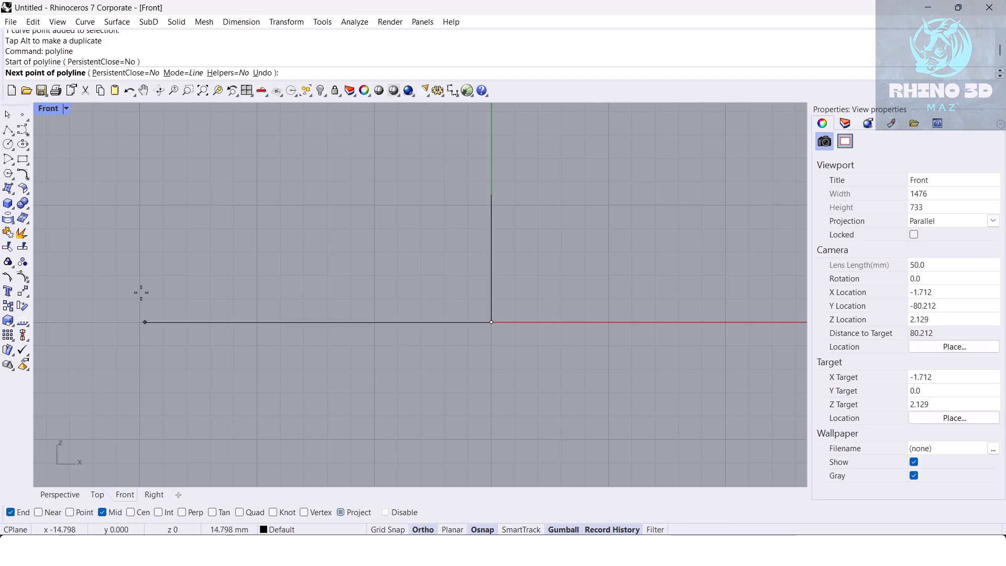
shift+click(89, 289)
right_click(89, 289)
Copy the horizontal line 0.4 mm straight up.
right_drag(283, 268, 291, 299)
drag(328, 290, 321, 383)
right_drag(317, 331, 357, 348)
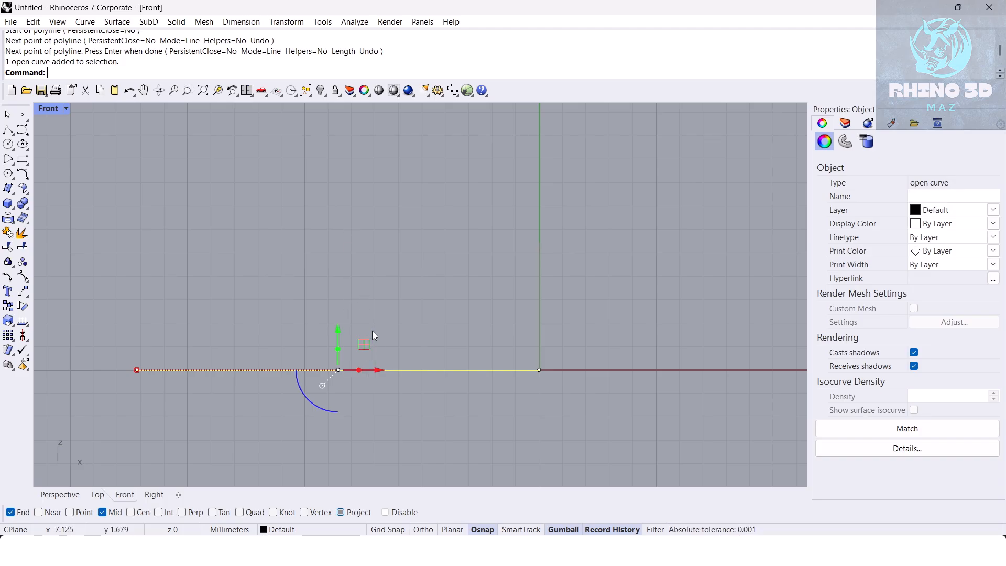
scroll(365, 352, up, 2)
right_drag(416, 319, 445, 334)
text(copy)
key(Return)
click(441, 350)
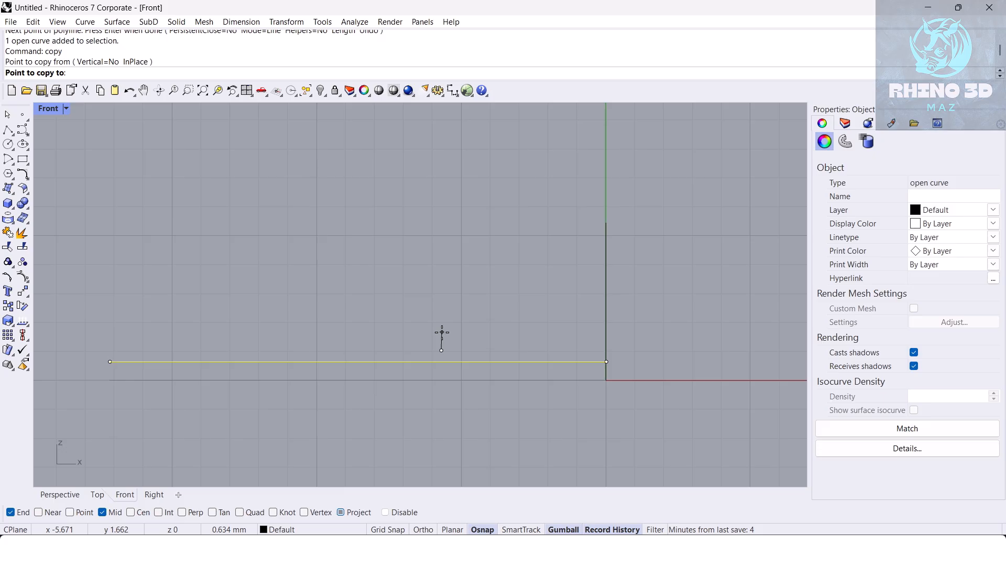
text(.4)
key(Return)
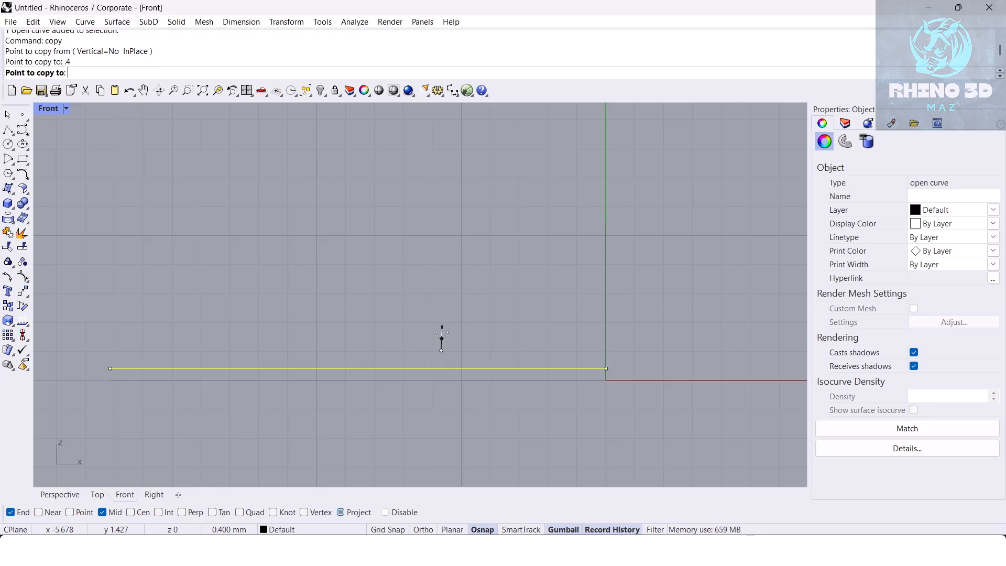
shift+click(443, 316)
right_click(443, 316)
Shorten both horizontal lines equally by moving their left control points inward.
drag(509, 320, 474, 410)
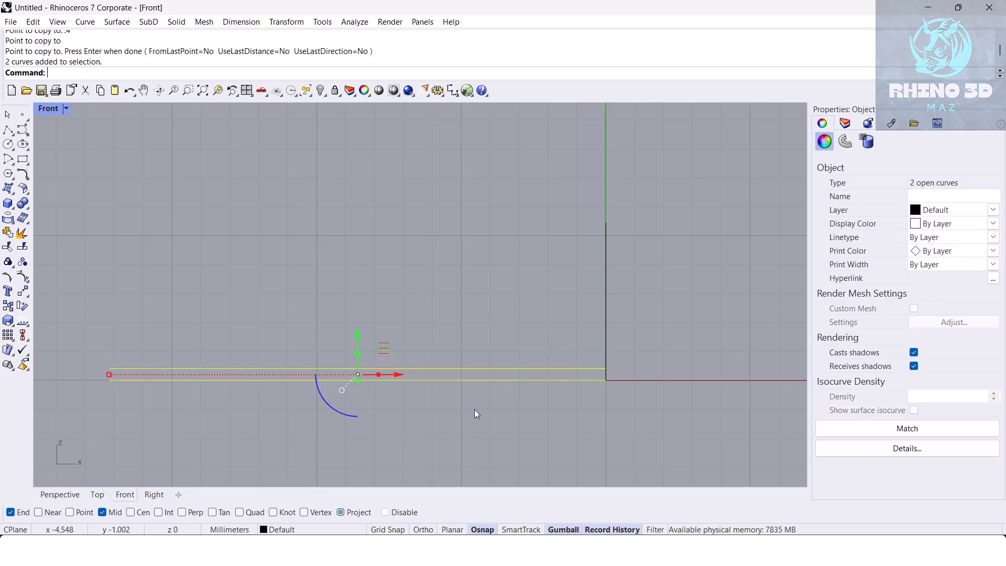
key(F10)
drag(87, 309, 303, 375)
drag(410, 331, 367, 398)
drag(229, 341, 236, 374)
click(364, 318)
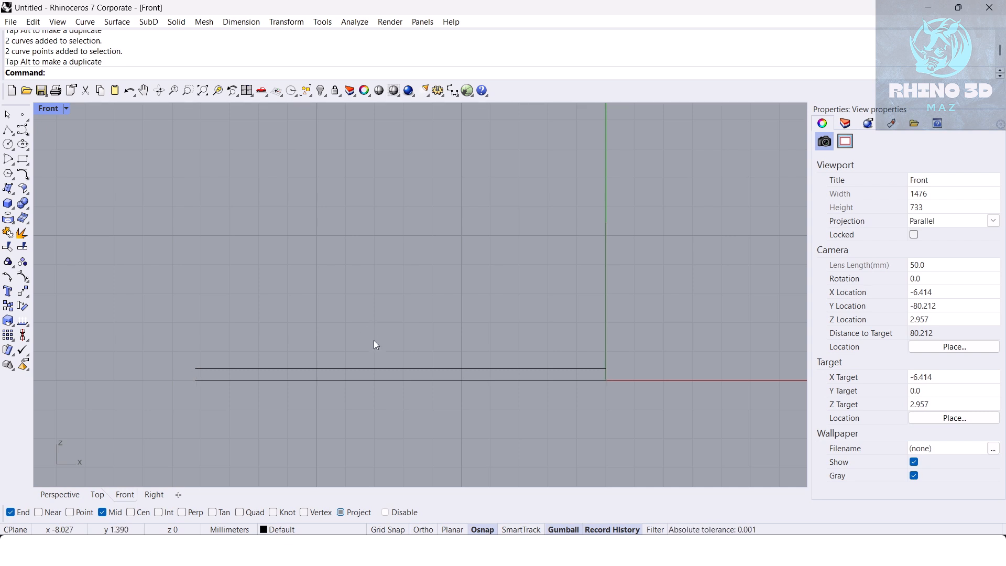
click(370, 370)
scroll(445, 374, up, 2)
click(471, 348)
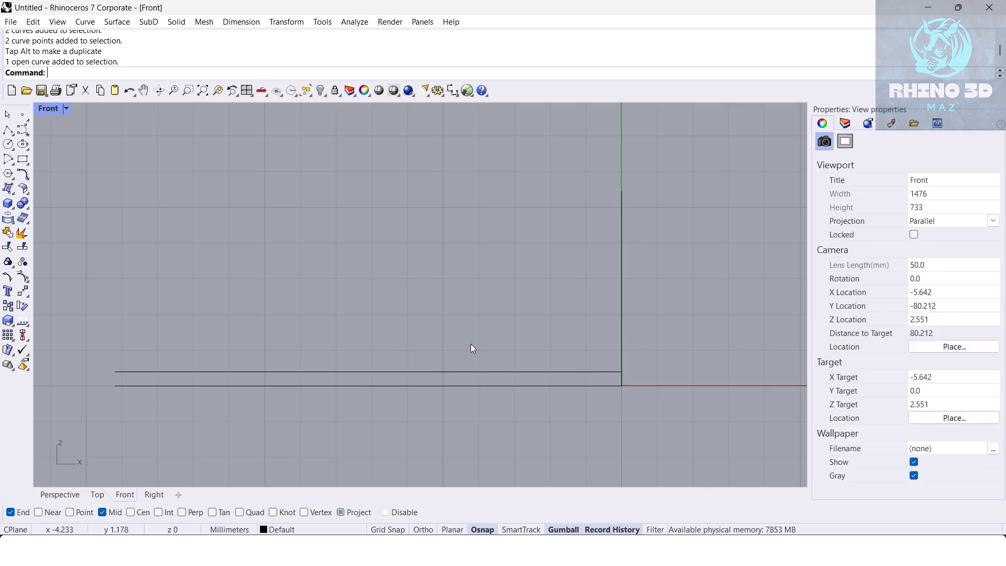
Draw an open V-shaped polyline above the two lines, with one horizontal and one slanted segment.
right_click(462, 363)
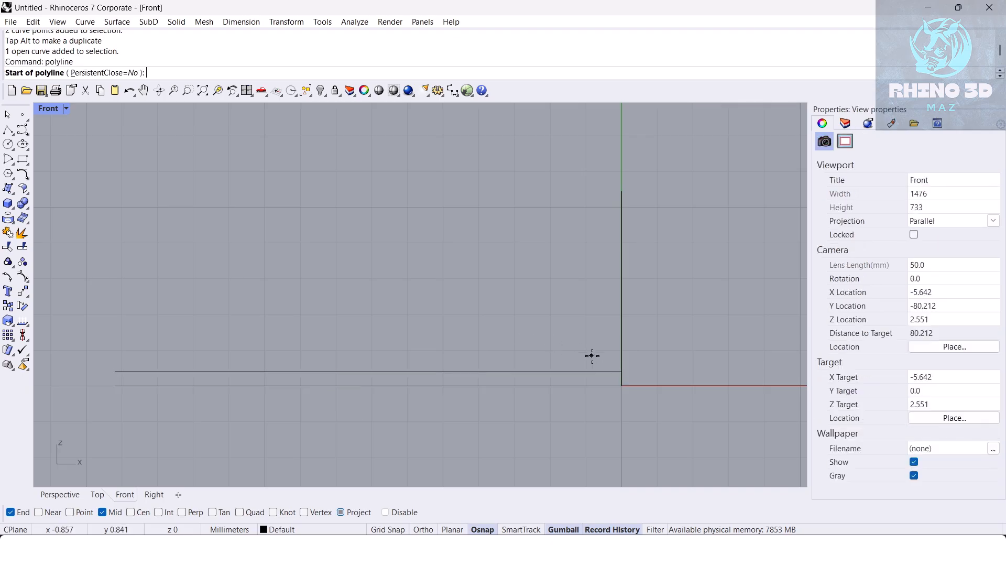
click(592, 356)
click(335, 355)
click(540, 272)
right_click(498, 343)
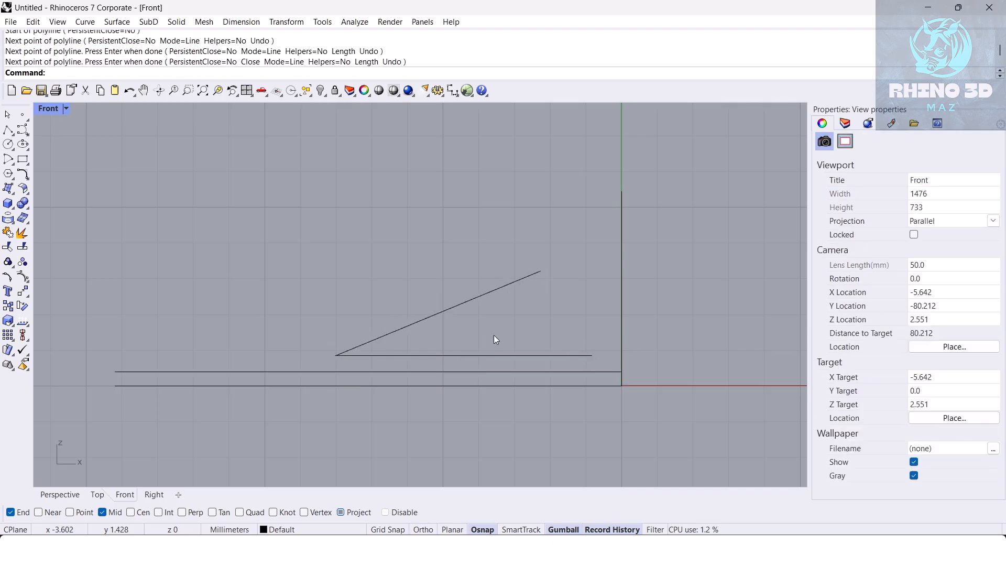
Offset the V-shaped polyline 0.6 mm towards the inside of its angle.
click(487, 357)
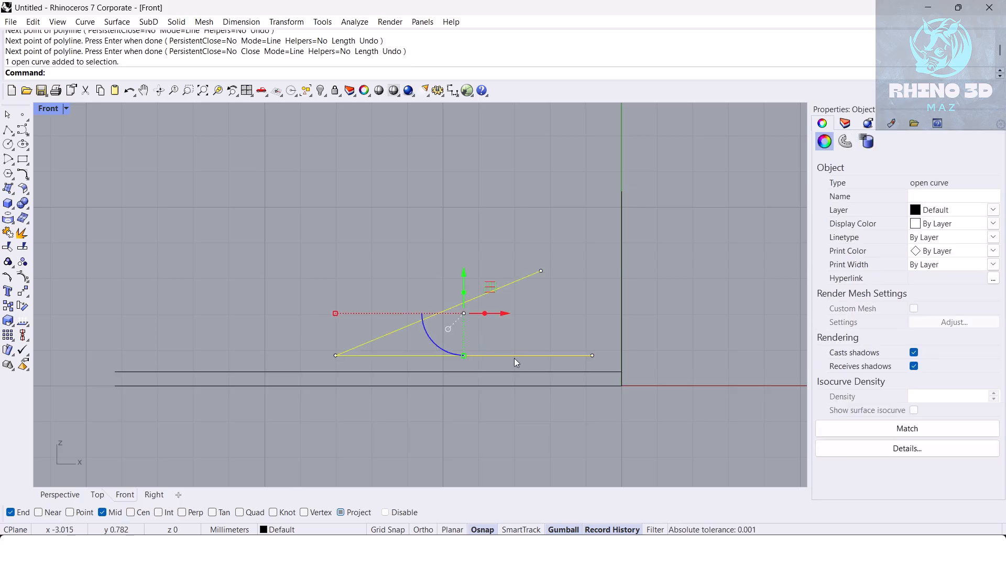
click(511, 296)
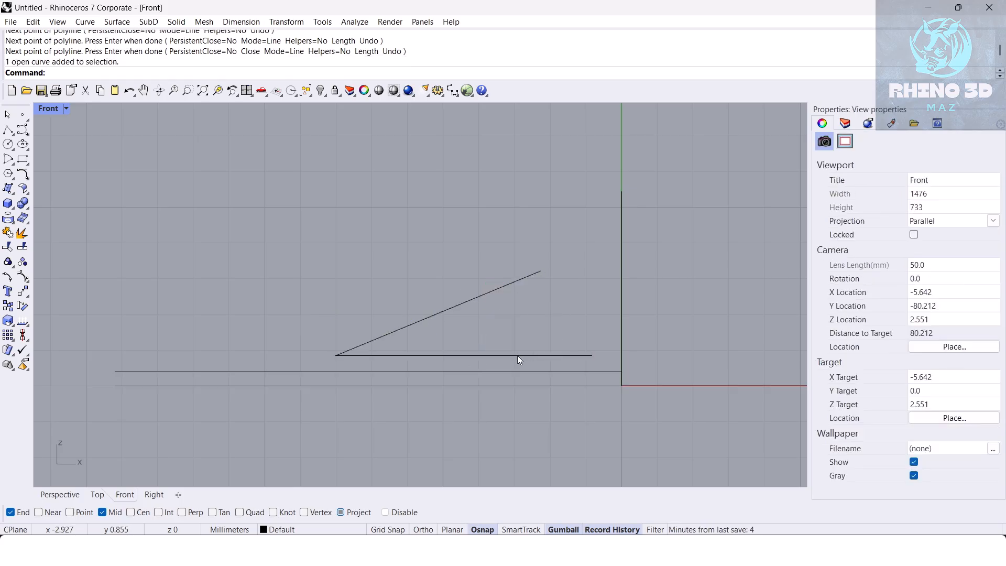
click(517, 355)
text(Offset)
key(Return)
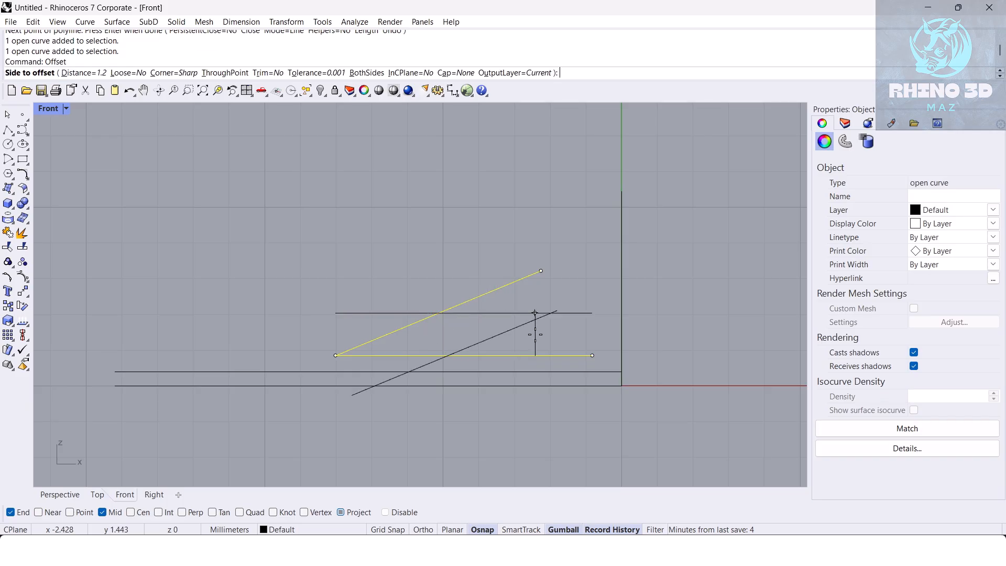
text(.6)
key(Return)
click(547, 330)
key(Escape)
Copy the upper of the two long horizontal lines 1.2 mm straight up.
scroll(539, 340, up, 2)
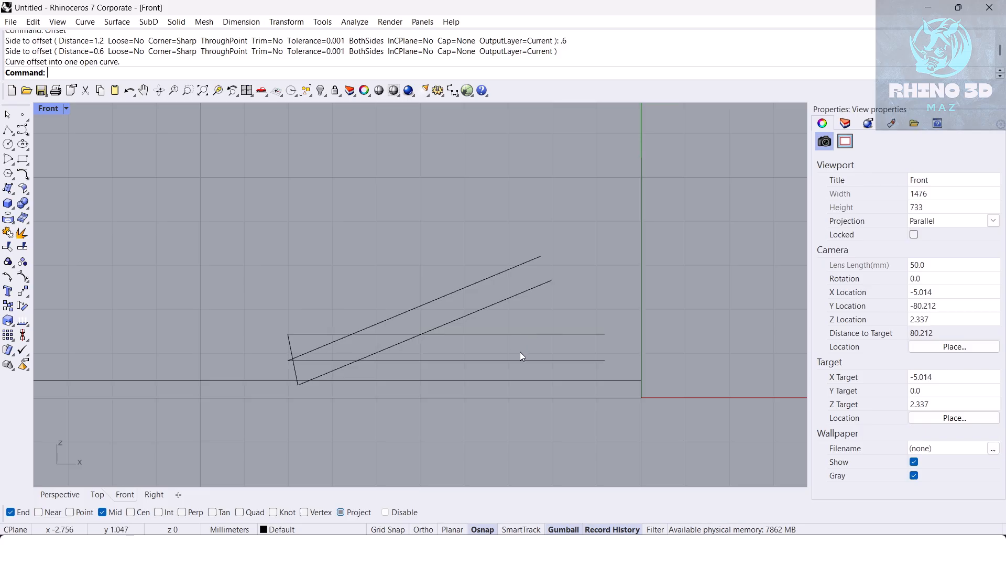
drag(501, 251, 484, 307)
right_drag(527, 310, 502, 308)
click(529, 373)
text(copy)
key(Return)
click(560, 308)
text(1.2)
key(Return)
click(557, 294)
key(Return)
Delete the V-shaped polyline and its offset curve.
drag(223, 222, 579, 430)
key(Delete)
right_drag(526, 365, 521, 328)
click(521, 329)
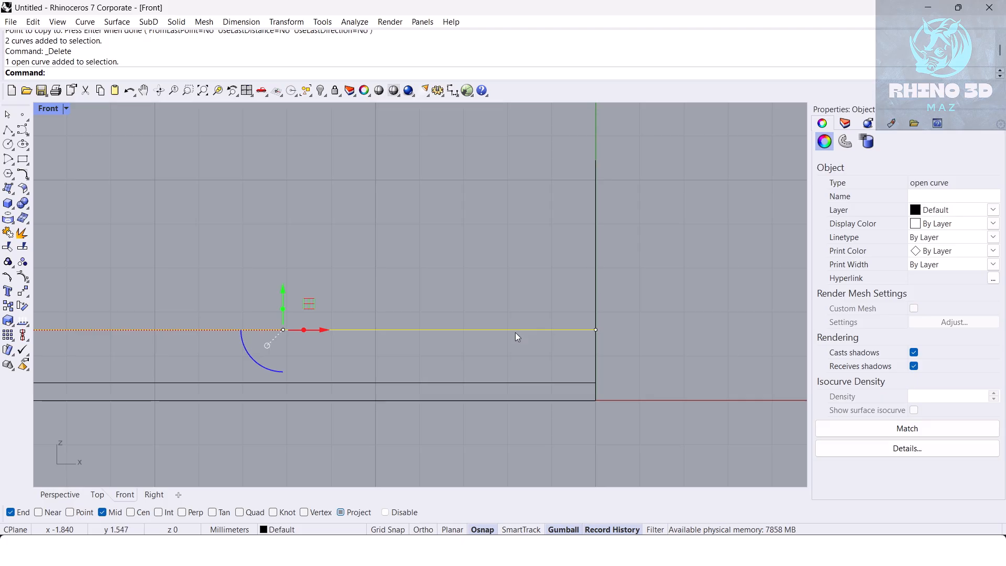
Draw a short vertical line above the topmost long line and a short horizontal line leftward from its upper end.
scroll(519, 302, up, 4)
text(pl)
key(Return)
click(539, 257)
shift+click(538, 316)
key(Return)
key(Return)
click(538, 257)
shift+click(394, 237)
key(Return)
Try moving the right endpoint of the topmost long line towards the short lines' corner, and undo the move.
scroll(532, 279, up, 3)
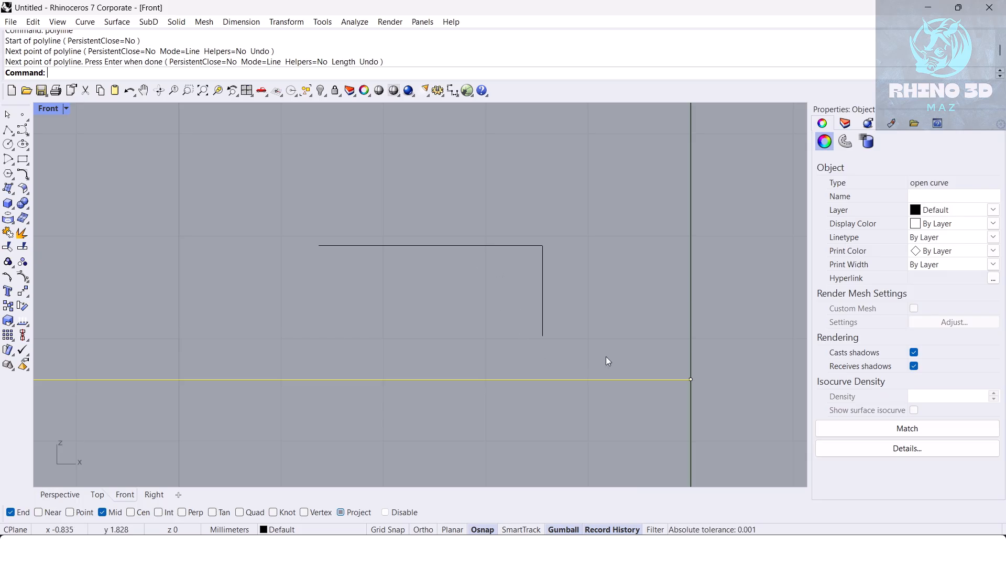
ctrl+shift+click(691, 379)
drag(711, 349, 559, 236)
key(ctrl+z)
scroll(597, 238, down, 3)
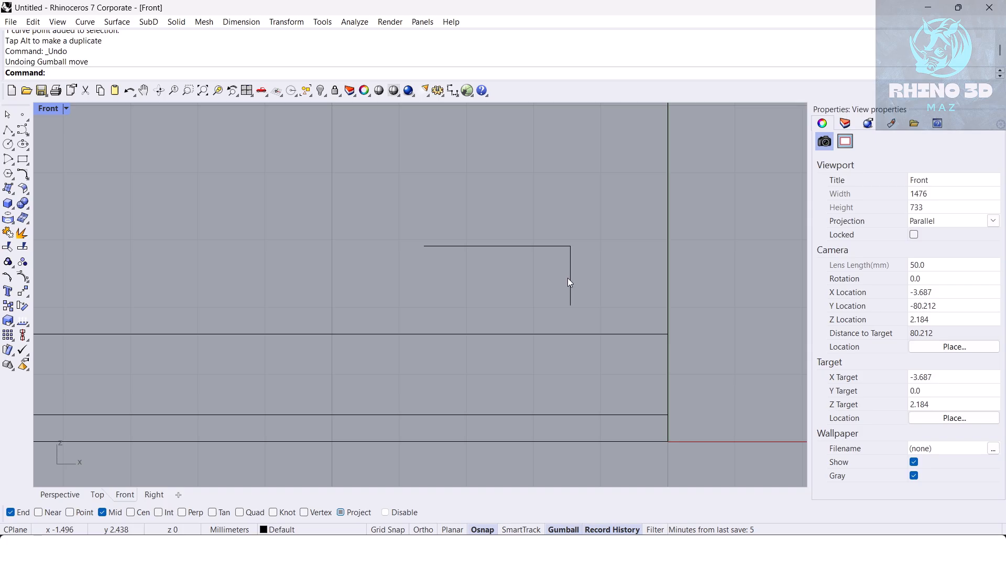
Delete the short vertical line and the short horizontal line.
click(581, 335)
click(605, 298)
drag(615, 266, 527, 270)
key(Delete)
Copy the topmost of the three long horizontal lines 0.6 mm straight up.
click(518, 334)
text(copy)
key(Return)
click(514, 313)
text(.6)
key(Return)
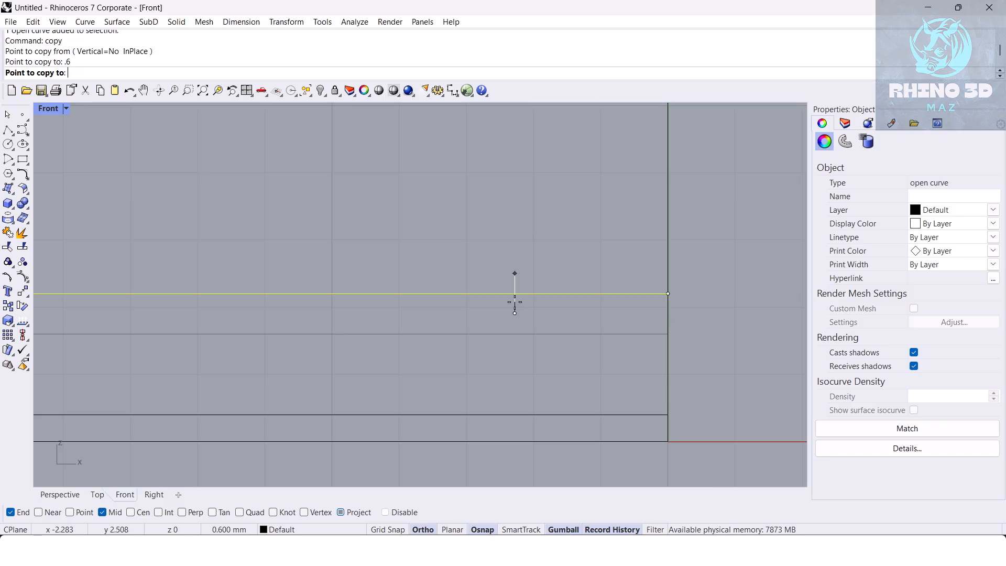
shift+click(515, 299)
key(Return)
Copy the new topmost horizontal line another 0.4 mm straight up.
click(566, 261)
right_drag(569, 253, 558, 261)
drag(559, 248, 522, 308)
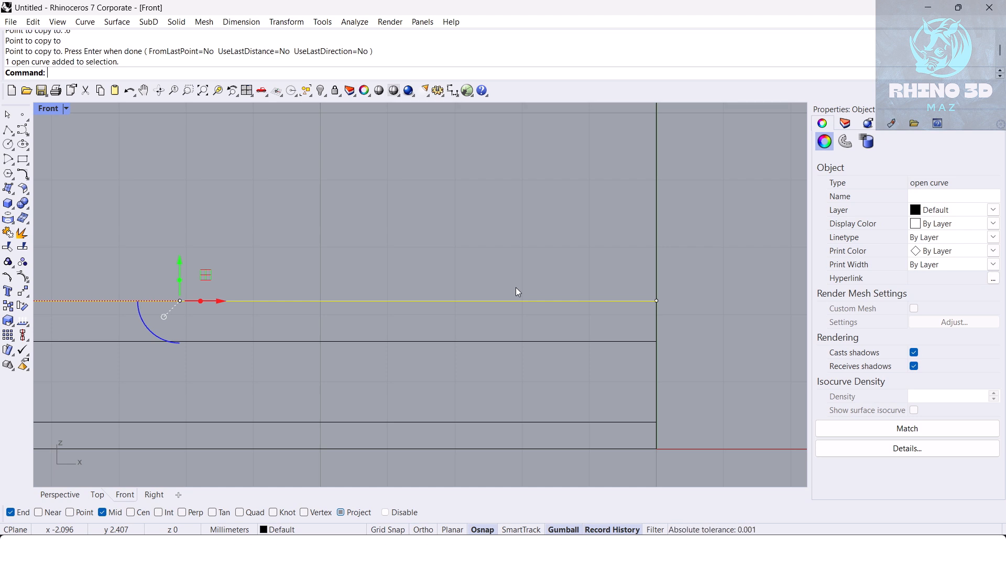
right_click(487, 268)
click(483, 277)
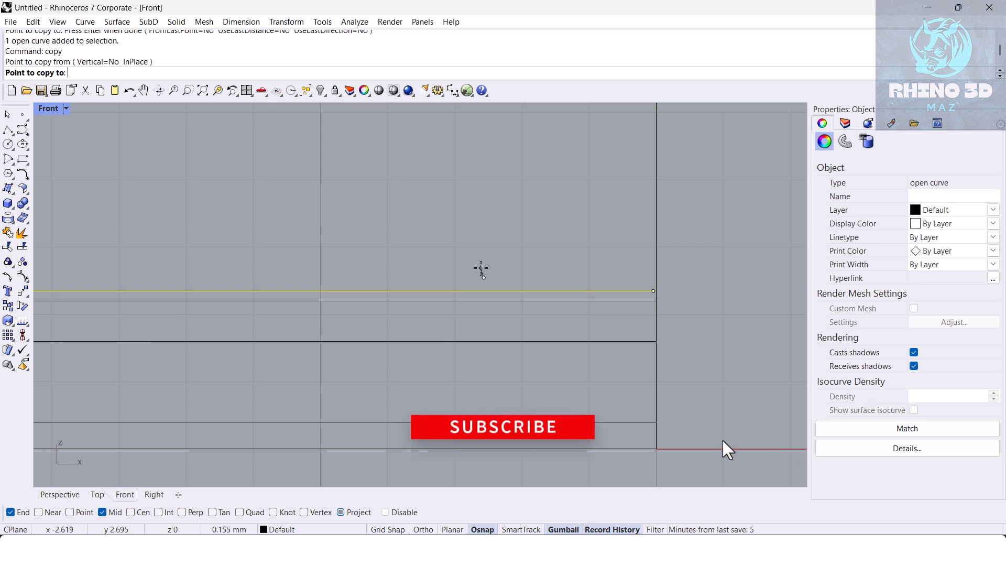
text(.4)
key(Return)
key(Return)
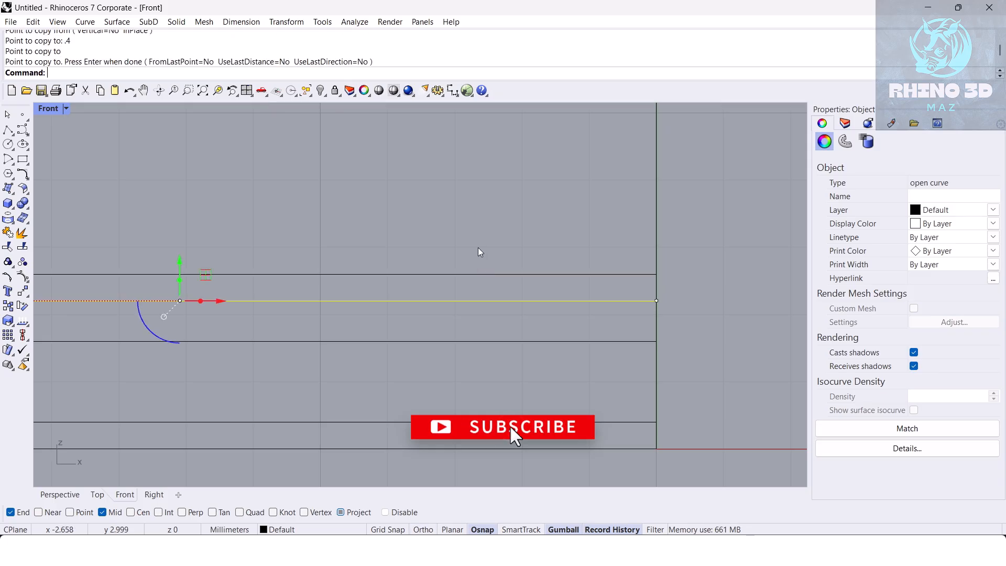
key(Escape)
Dimension the overall height of the line stack from the top line to the bottom line.
scroll(482, 252, down, 2)
right_drag(482, 247, 457, 235)
text(dim)
key(Return)
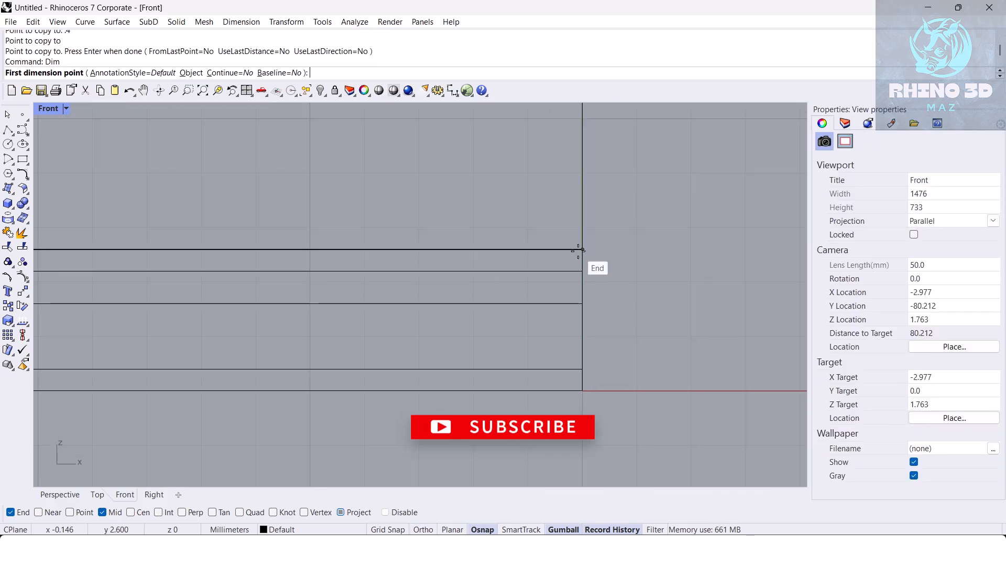
click(582, 249)
click(589, 392)
click(602, 340)
scroll(674, 339, down, 2)
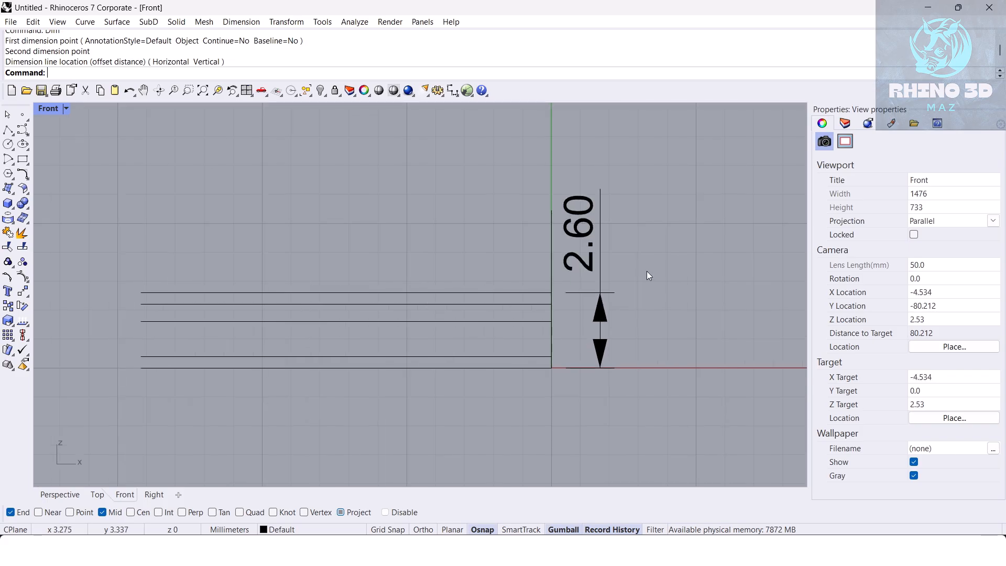
click(591, 292)
scroll(600, 269, up, 3)
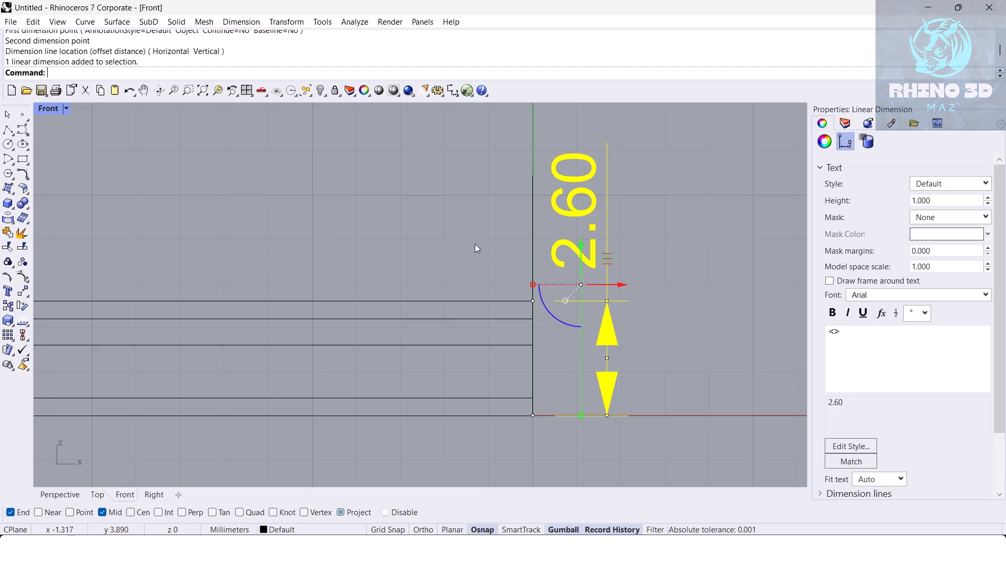
scroll(468, 240, down, 4)
click(461, 245)
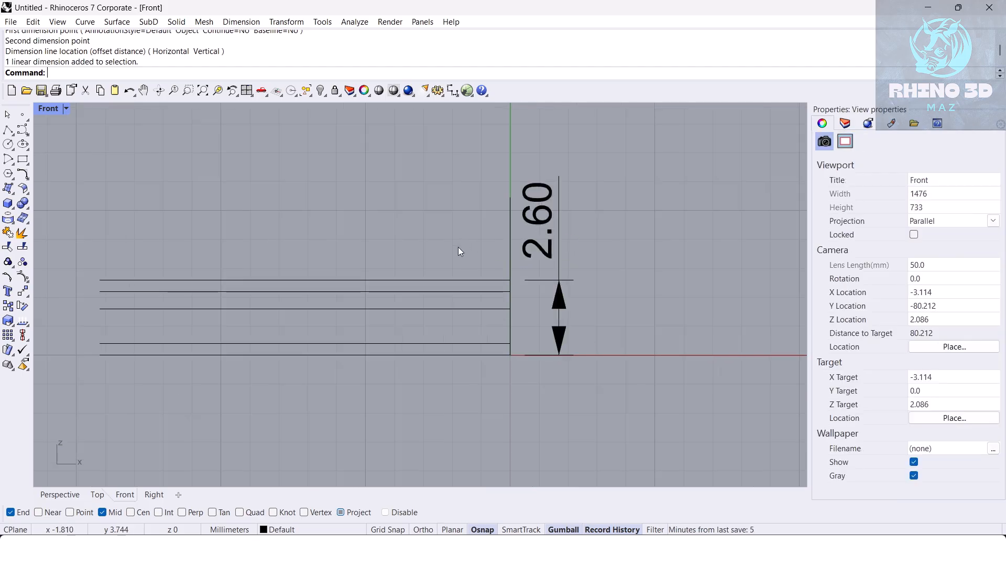
Delete all construction lines together with the height dimension.
right_drag(415, 234, 435, 246)
drag(99, 150, 637, 417)
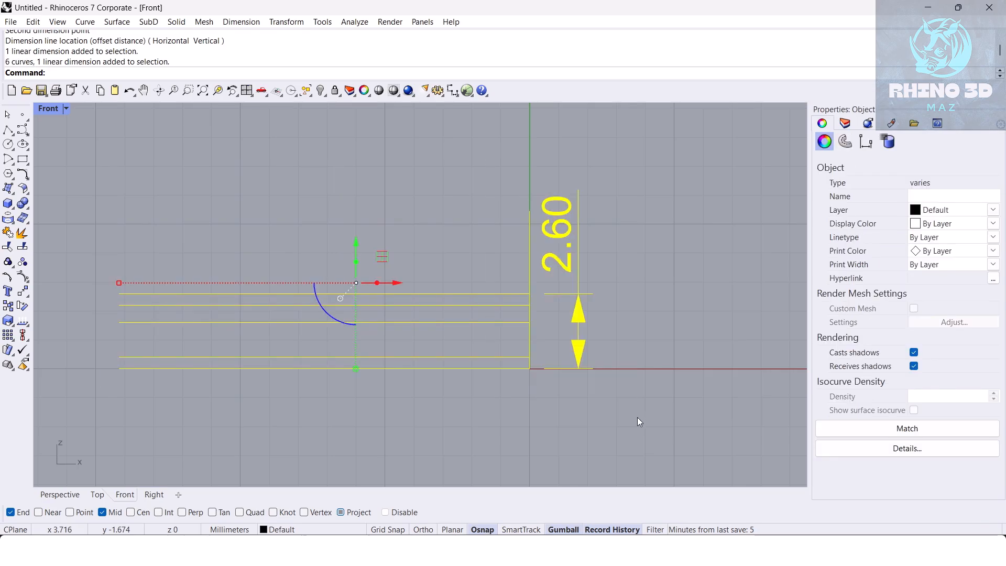
key(Delete)
Draw a vertical polyline 2.65 mm long straight up from the origin.
text(polyline)
key(Return)
text(0)
key(Return)
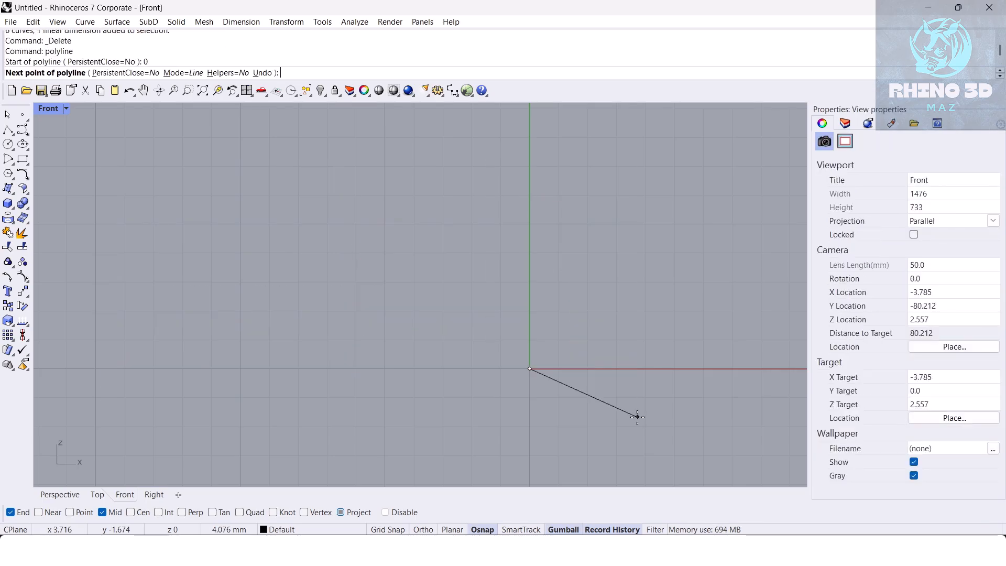
text(2.65)
key(Return)
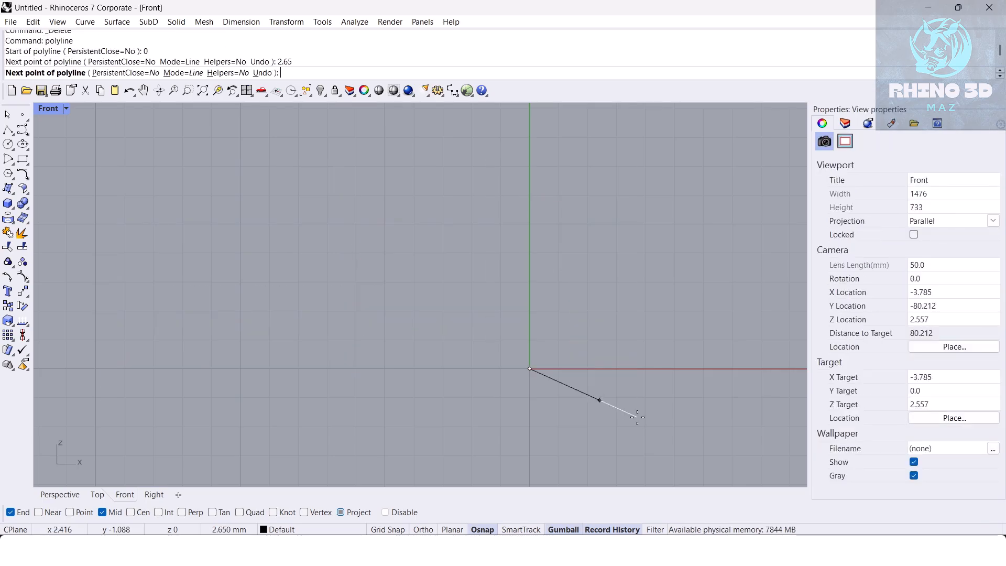
shift+click(580, 291)
key(Return)
Extrude the vertical line about 10 mm in the negative X direction into a flat rectangular surface.
scroll(545, 317, up, 6)
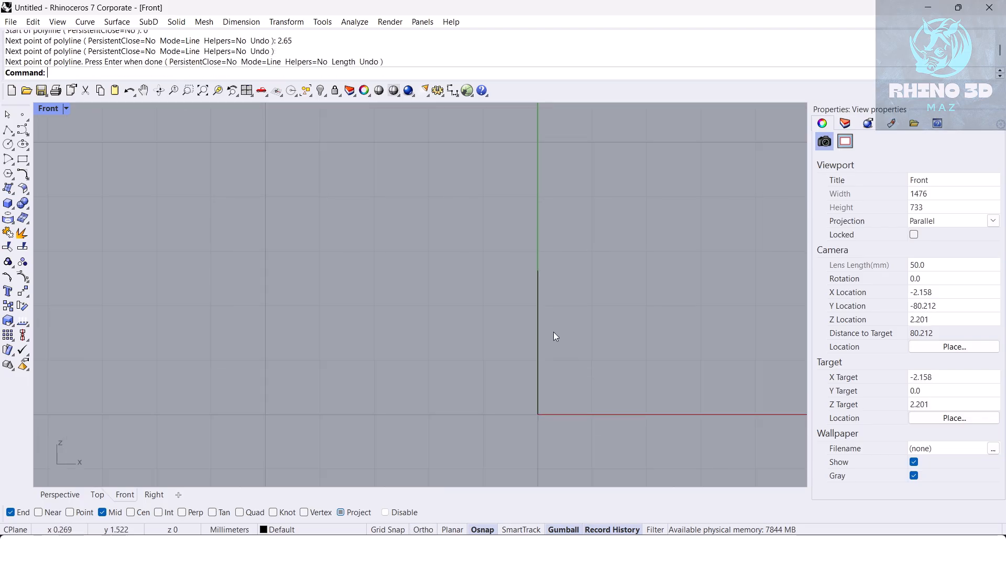
click(537, 334)
scroll(504, 341, down, 4)
drag(572, 315, 219, 294)
click(333, 248)
right_drag(334, 249, 320, 246)
drag(365, 252, 347, 288)
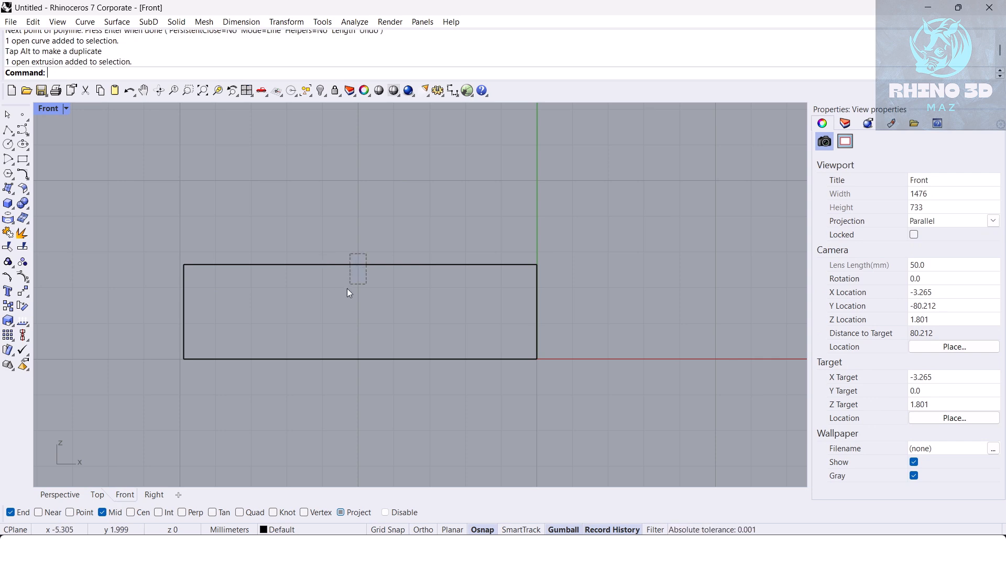
Extrude the rectangular surface 3 mm to both sides as a solid, and delete the original surface and line.
click(60, 495)
click(431, 299)
right_drag(430, 300, 414, 282)
key(ctrl+a)
text(ExtrudeSrf)
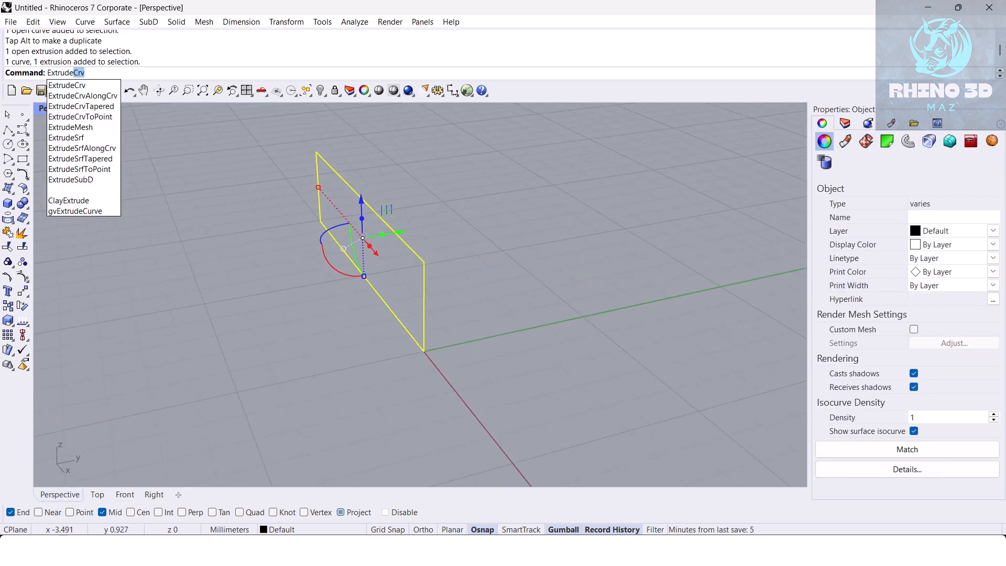
key(Return)
right_drag(316, 312, 328, 310)
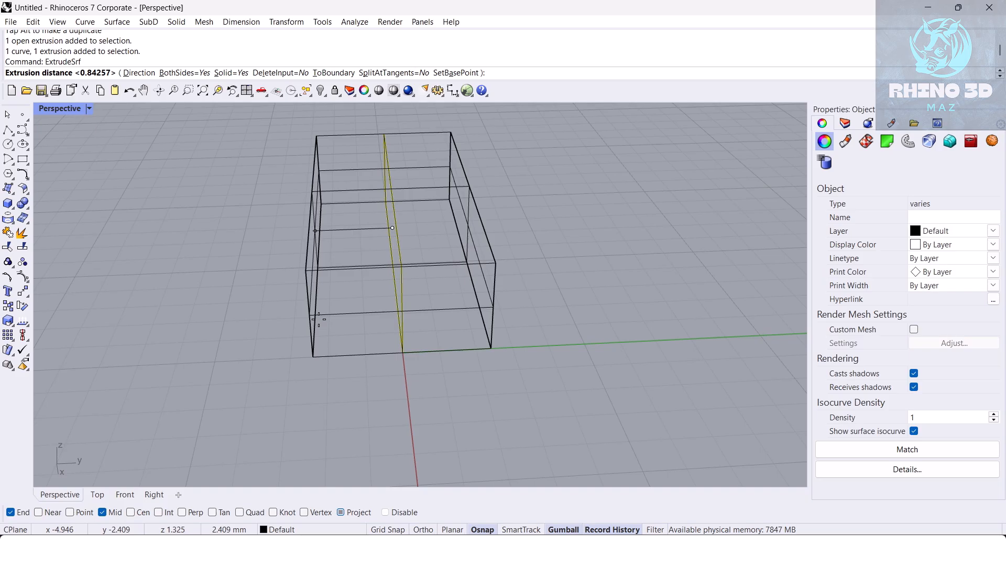
text(3)
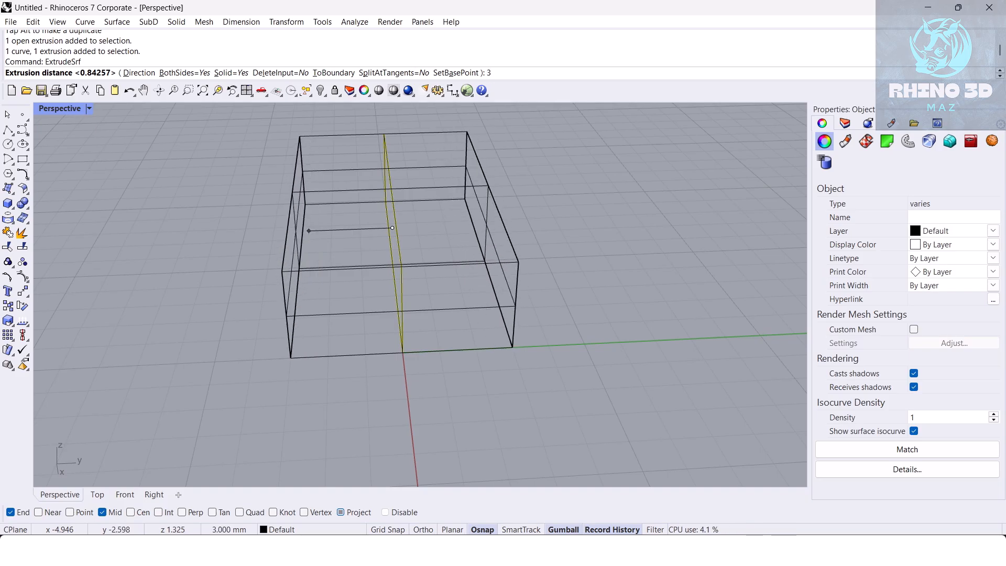
key(Return)
key(Delete)
Set the Perspective viewport to the Shaded display mode.
right_drag(312, 314, 117, 150)
click(80, 110)
click(118, 118)
Shell the box with a thickness of 0.4 mm, removing the end face at the origin.
mouse_move(411, 226)
right_down()
mouse_move(354, 294)
mouse_move(391, 290)
mouse_move(382, 284)
right_up()
text(Shell)
key(Return)
text(.3)
key(Return)
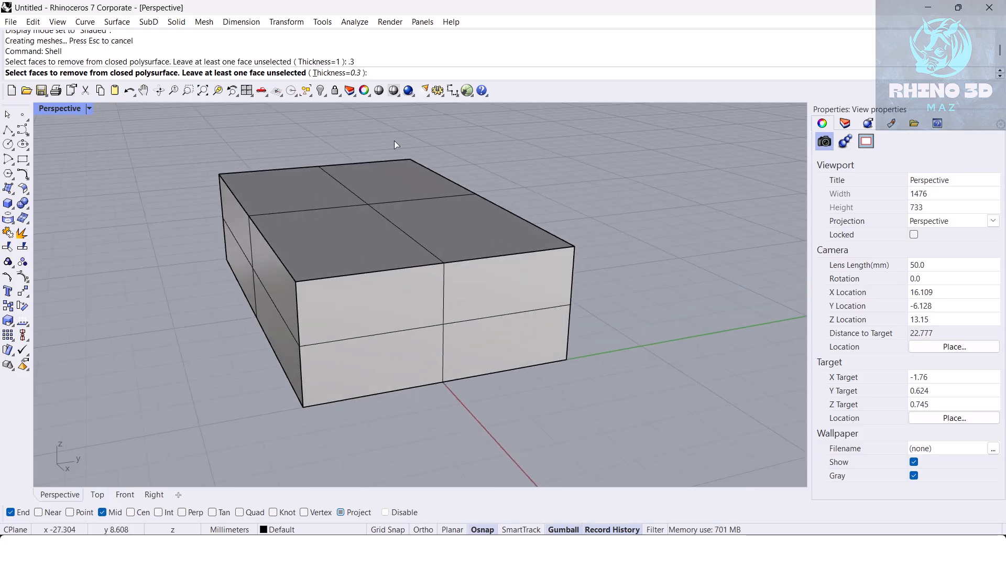
text(.4)
key(Return)
click(438, 313)
key(Return)
Examine the open end and interior of the hollow box from several angles, and return to the Front view.
right_drag(439, 313, 627, 290)
text(d)
scroll(549, 280, up, 4)
key(Escape)
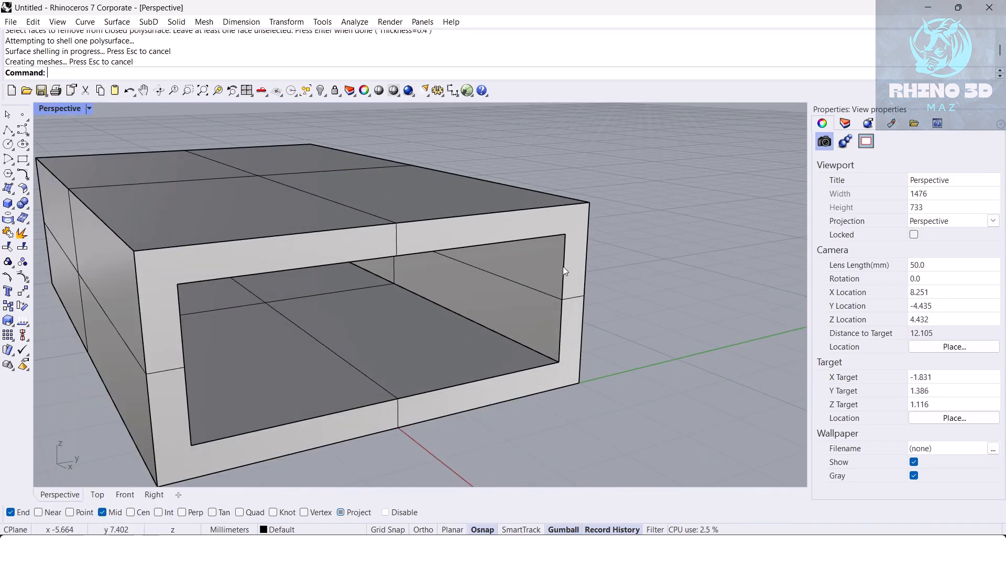
right_drag(549, 330, 515, 259)
scroll(419, 243, down, 6)
right_drag(414, 241, 436, 290)
scroll(435, 290, up, 6)
click(124, 493)
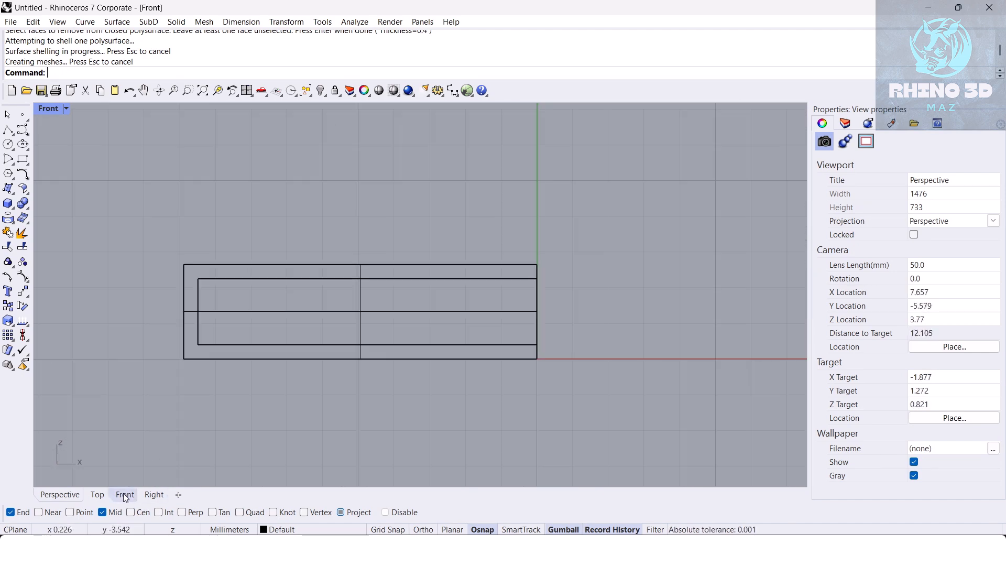
Turn off the display of surface isocurves for the hollow box.
click(391, 286)
click(914, 411)
click(709, 351)
click(536, 332)
click(479, 259)
scroll(515, 301, up, 6)
drag(602, 234, 528, 265)
click(460, 301)
Draw a polyline from the opening's lower inner corner along the inner floor, ending in a diagonal line rising beyond the box.
text(pl)
key(Return)
right_drag(484, 378, 535, 360)
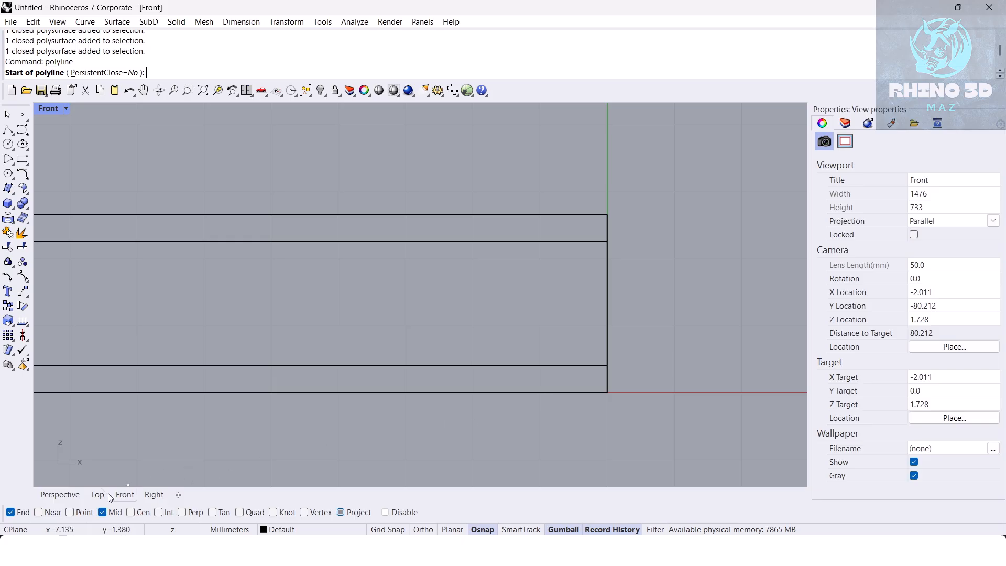
scroll(612, 363, up, 5)
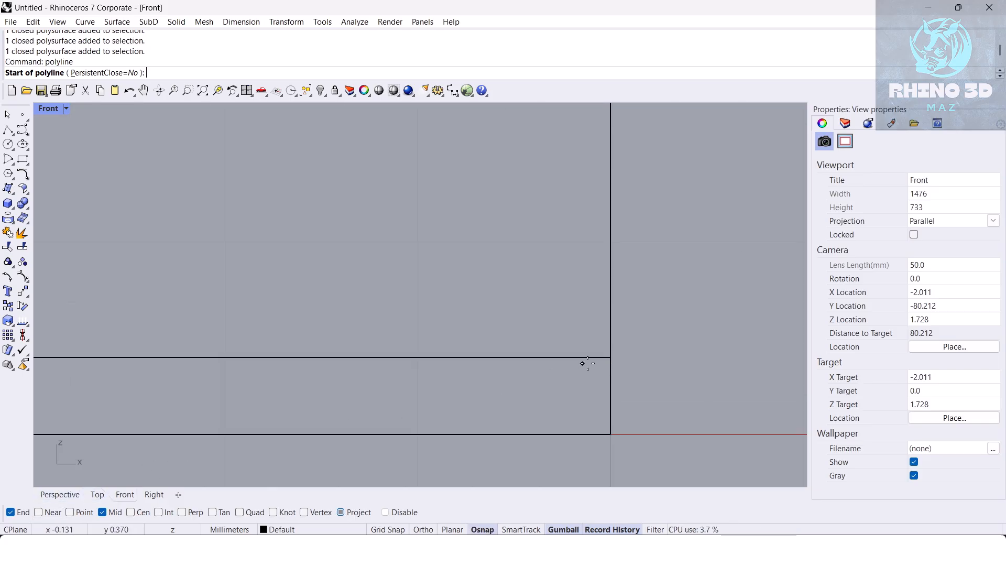
scroll(597, 364, up, 4)
click(66, 109)
click(103, 112)
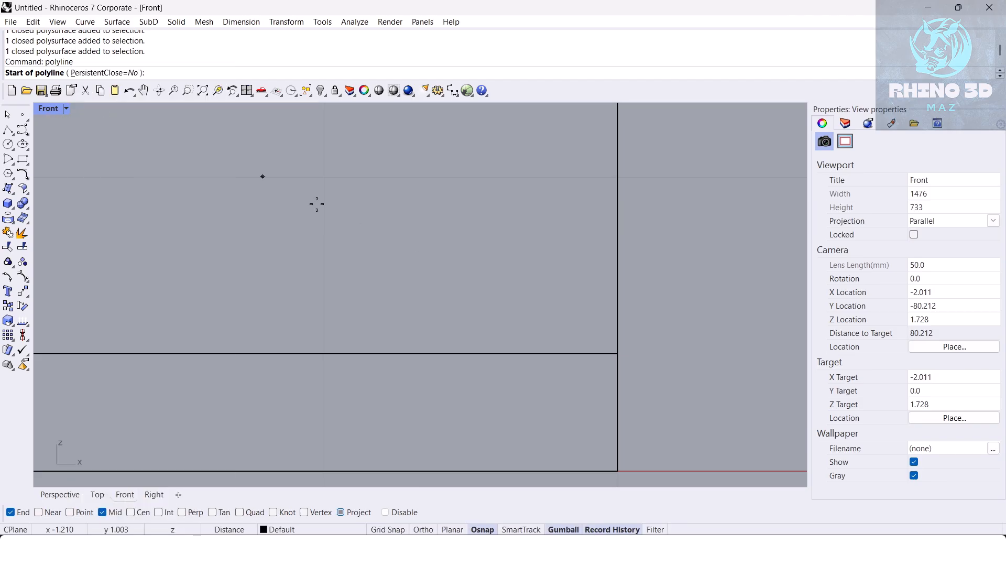
click(617, 354)
scroll(498, 320, down, 3)
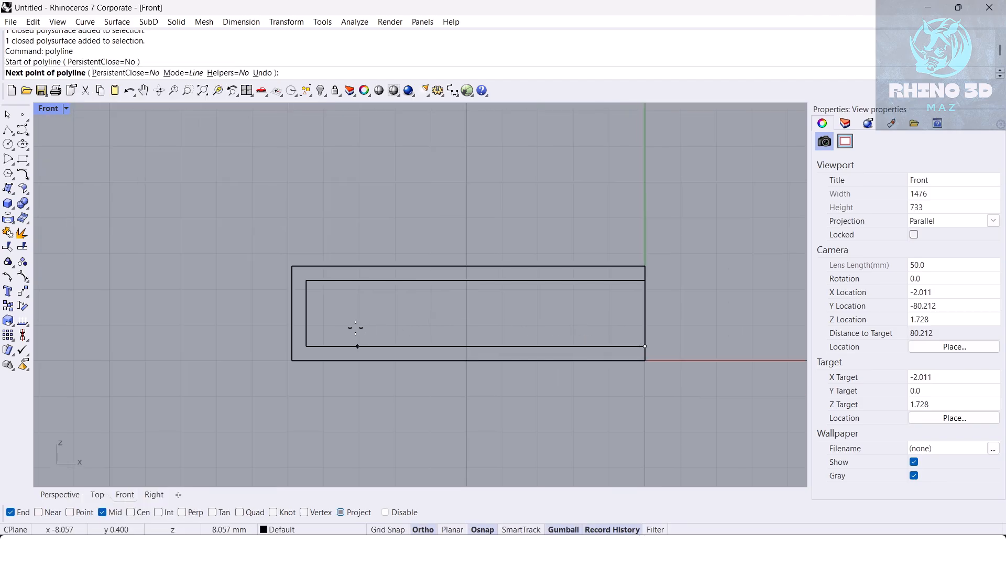
click(337, 328)
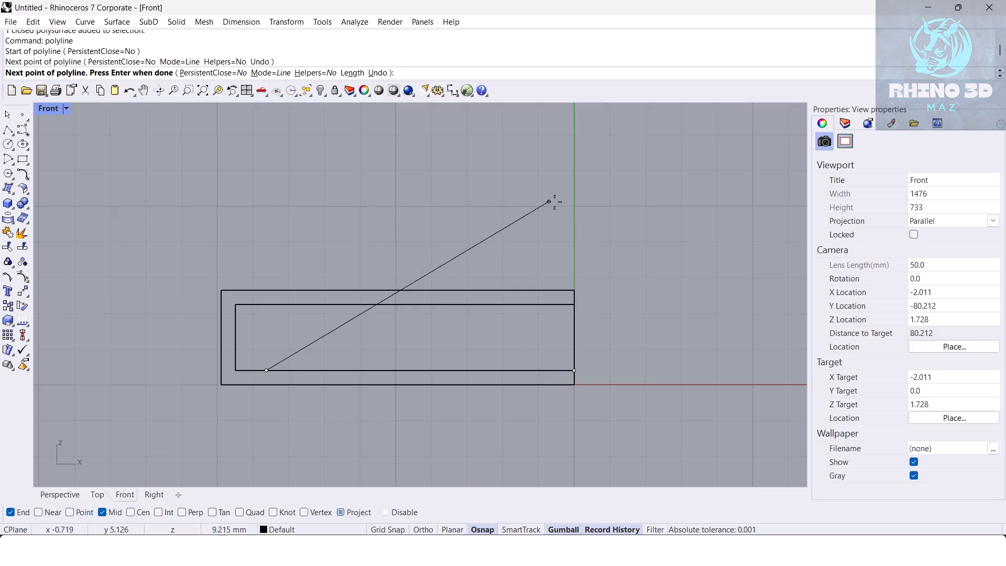
click(609, 153)
key(Return)
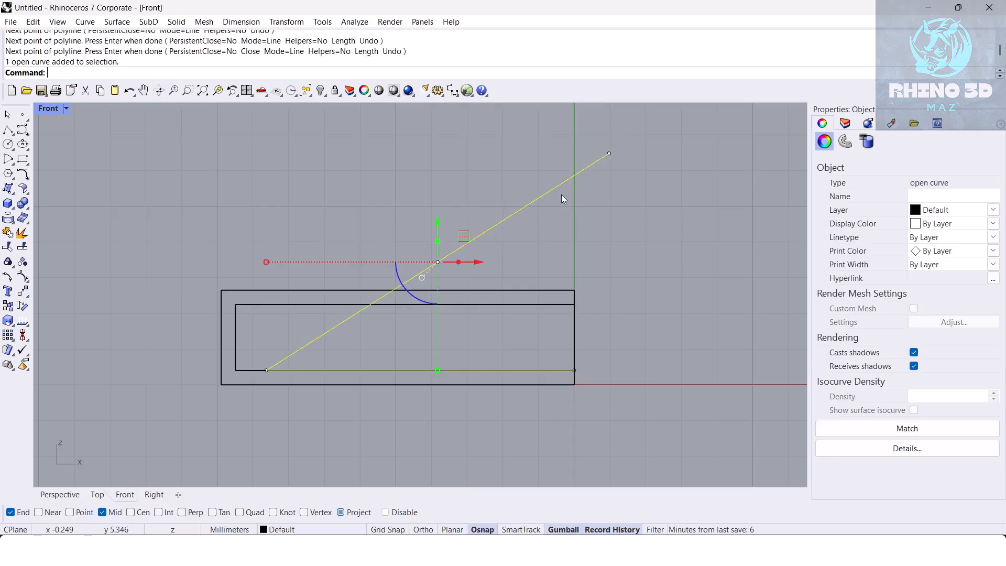
Offset the V-shaped polyline 0.6 mm to its inner side and explode the offset curve.
text(Offset)
key(Return)
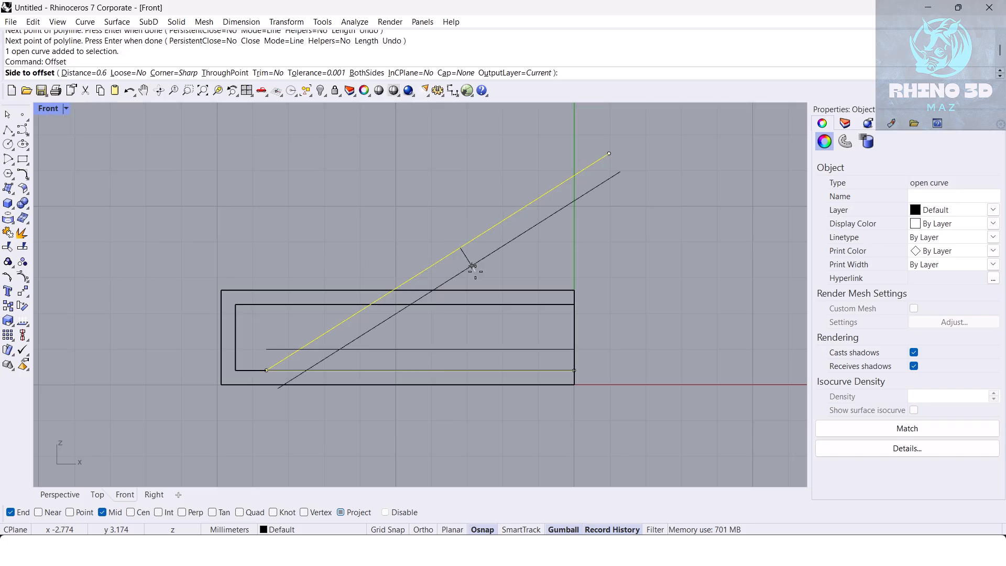
click(474, 269)
scroll(355, 376, up, 4)
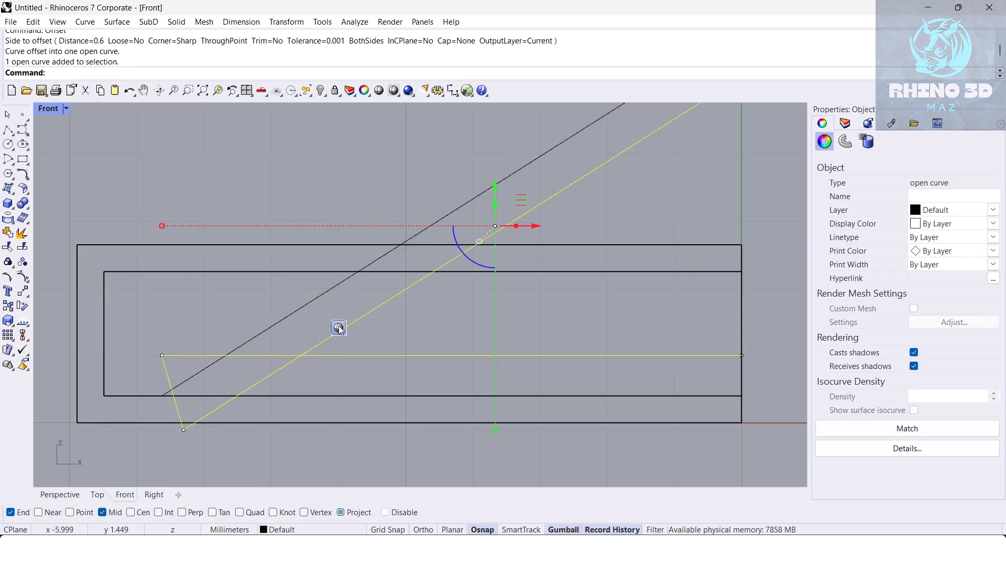
click(339, 388)
text(TriangulateMesh)
key(Return)
key(Escape)
Trim the inner offset lines where they cross to form a sharp corner, and delete the leftover connecting segment.
drag(302, 370, 302, 342)
text(Trim)
key(Return)
drag(282, 378, 281, 351)
key(Return)
click(222, 276)
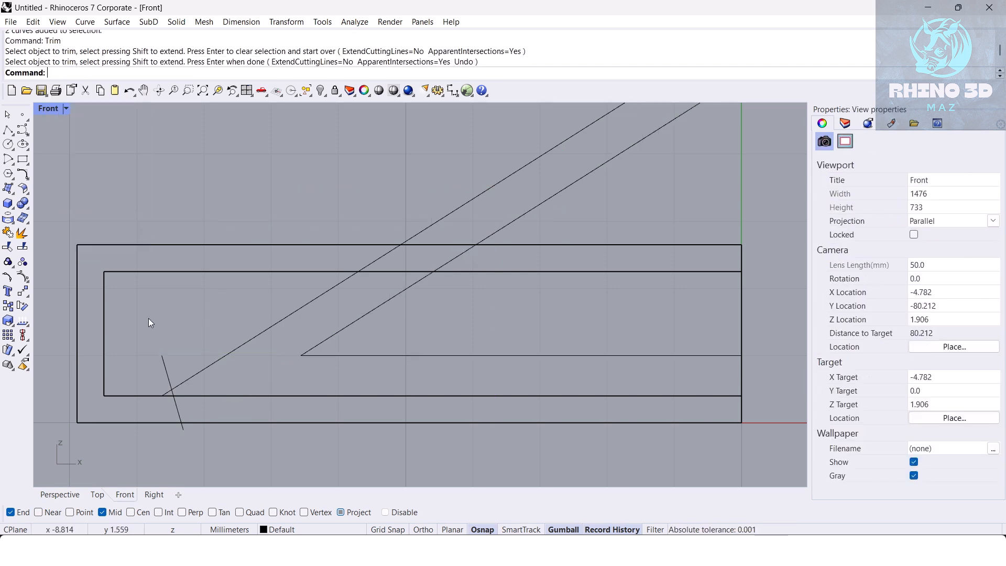
click(173, 393)
key(Delete)
Hide the hollow box, leaving the V-shaped profile curves displayed.
scroll(252, 348, down, 3)
drag(329, 331, 253, 331)
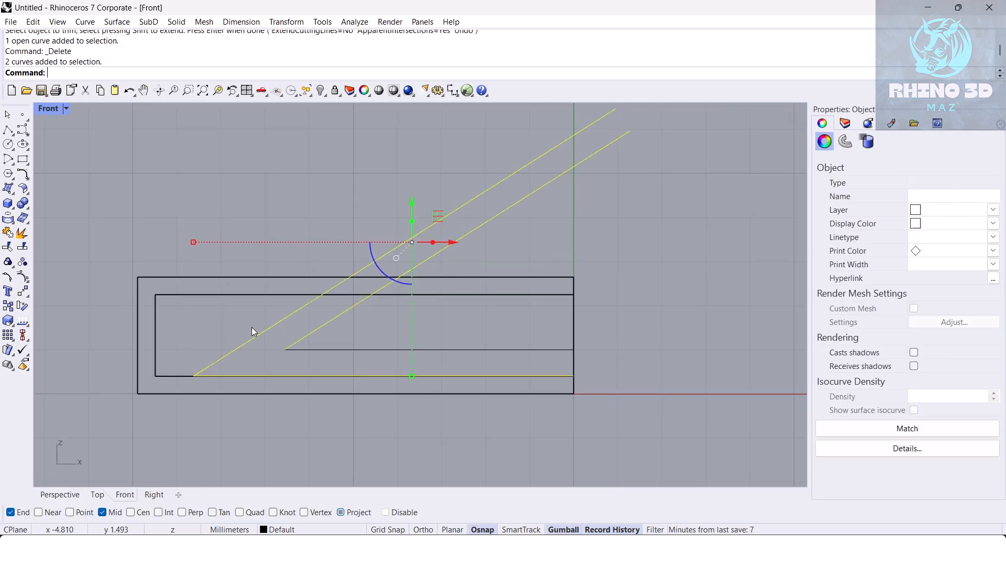
shift+click(314, 349)
middle_click(334, 335)
click(286, 367)
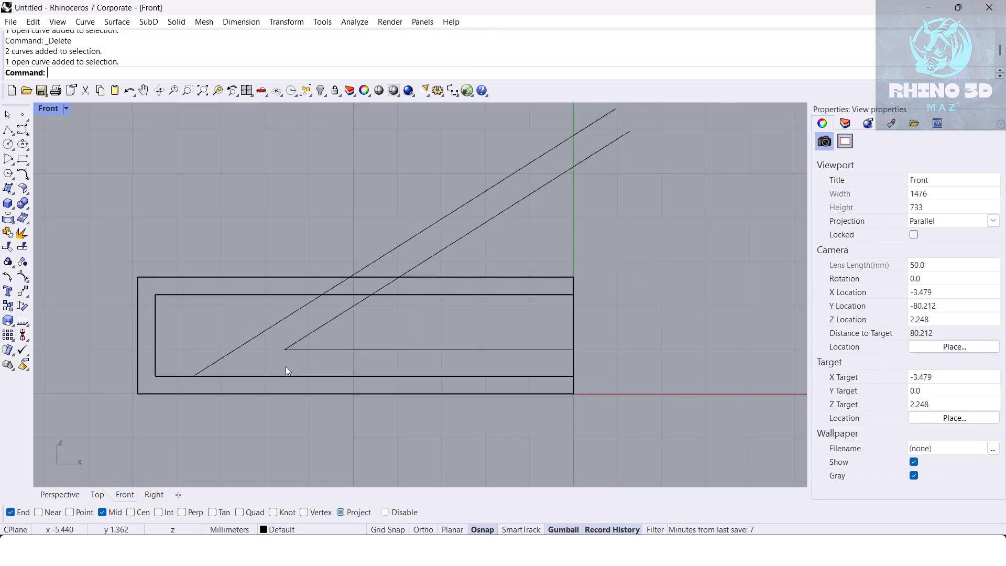
click(278, 393)
key(ctrl+h)
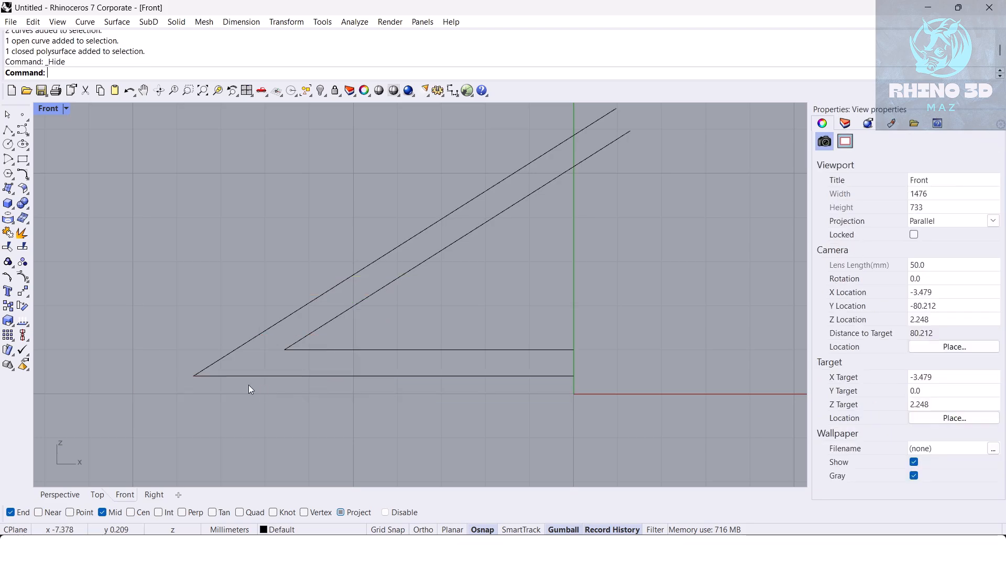
Fillet the outer corner of the V-shaped profile with a radius of 0.2 mm.
scroll(267, 379, up, 2)
key(Return)
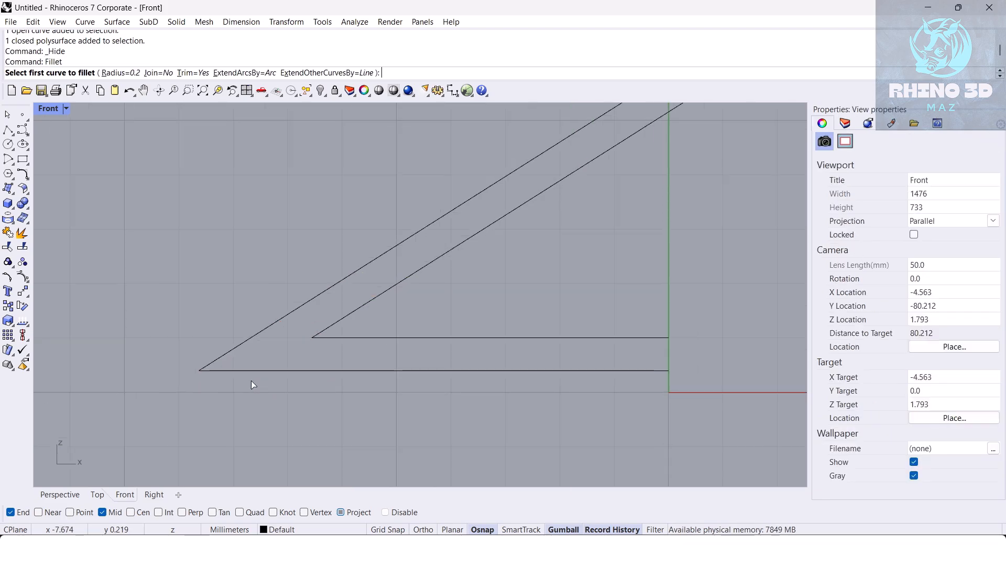
click(216, 372)
click(215, 360)
right_drag(286, 366, 274, 382)
scroll(338, 345, down, 4)
Group the V-shaped profile curves and show the hidden box again.
right_drag(338, 346, 324, 367)
drag(373, 414, 328, 340)
key(ctrl+g)
key(ctrl+g)
key(Escape)
text(ShowSelected)
key(Return)
click(291, 326)
key(Return)
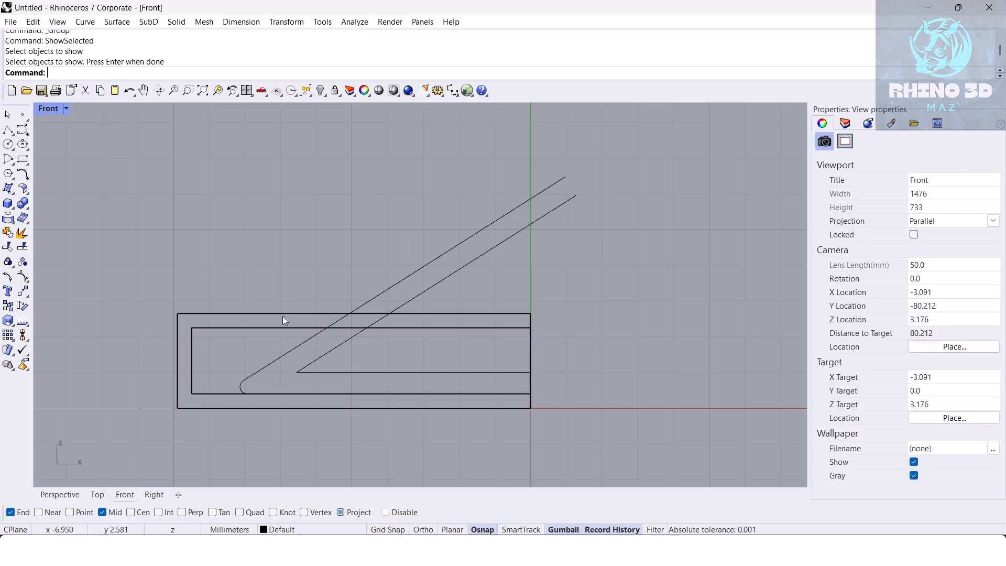
right_drag(344, 295, 329, 291)
Extend both horizontal profile lines slightly past the box's open end by moving their end control points.
click(458, 255)
scroll(458, 252, up, 2)
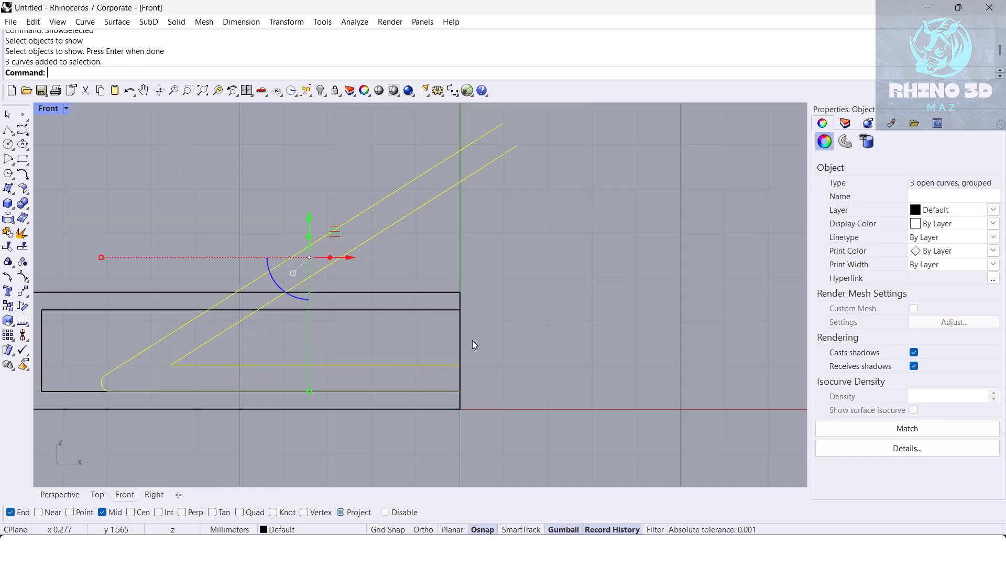
key(F10)
scroll(469, 367, up, 2)
drag(431, 344, 512, 381)
click(566, 348)
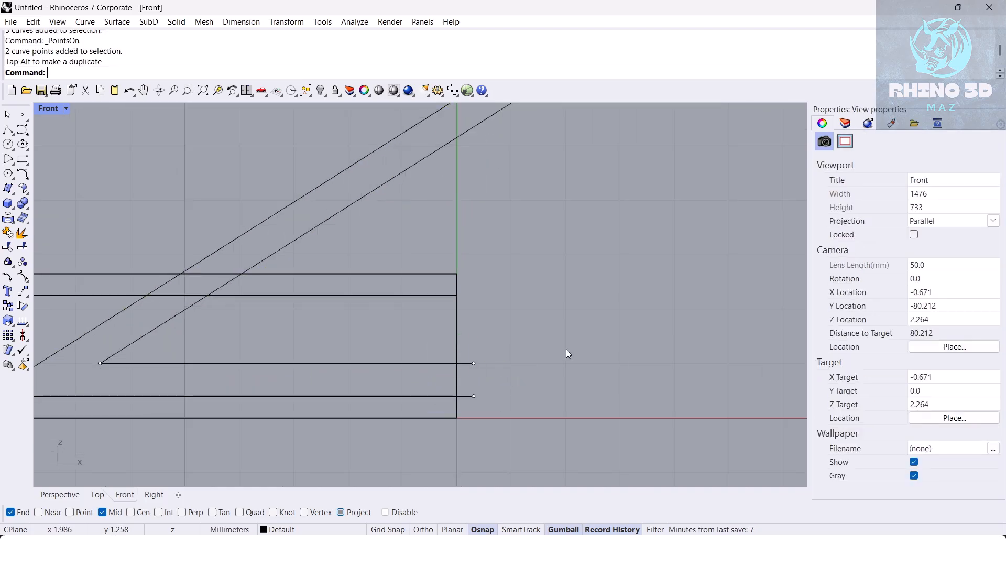
scroll(529, 355, down, 2)
right_drag(525, 357, 517, 385)
key(Escape)
Close the horizontal leg's open end with a short vertical line and join it with the profile curves.
text(pl)
key(Return)
click(477, 391)
click(477, 417)
key(Return)
drag(497, 371, 470, 435)
middle_click(492, 376)
click(491, 424)
Close the diagonal leg's upper end with a short line and join everything into one closed profile.
right_drag(519, 264, 514, 320)
text(pl)
key(Return)
click(524, 233)
key(Return)
key(Return)
click(517, 228)
click(502, 206)
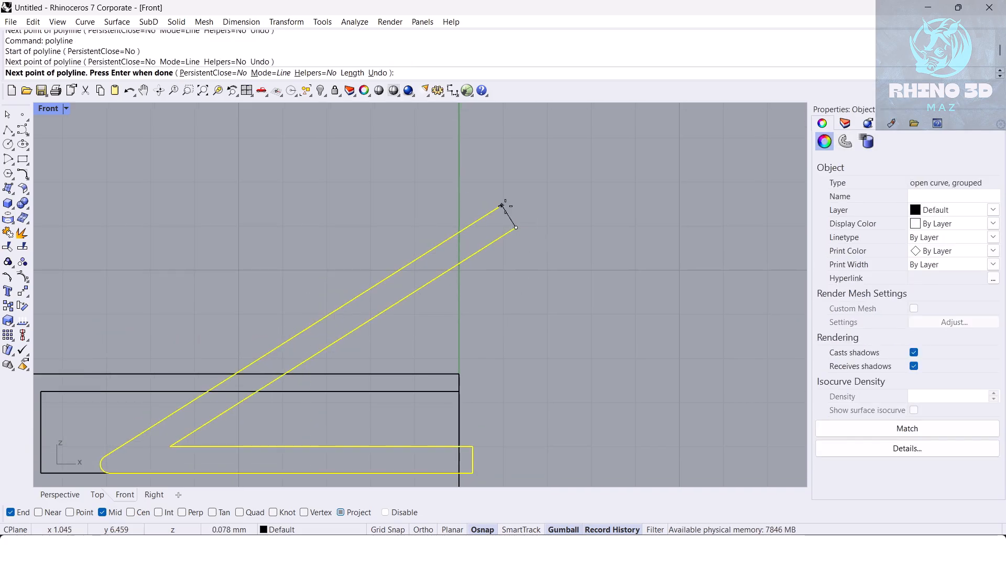
key(Return)
drag(525, 191, 477, 253)
middle_click(497, 173)
click(508, 287)
Create a planar surface from the closed V-shaped profile.
scroll(447, 368, up, 2)
right_drag(447, 369, 440, 339)
click(480, 216)
key(Return)
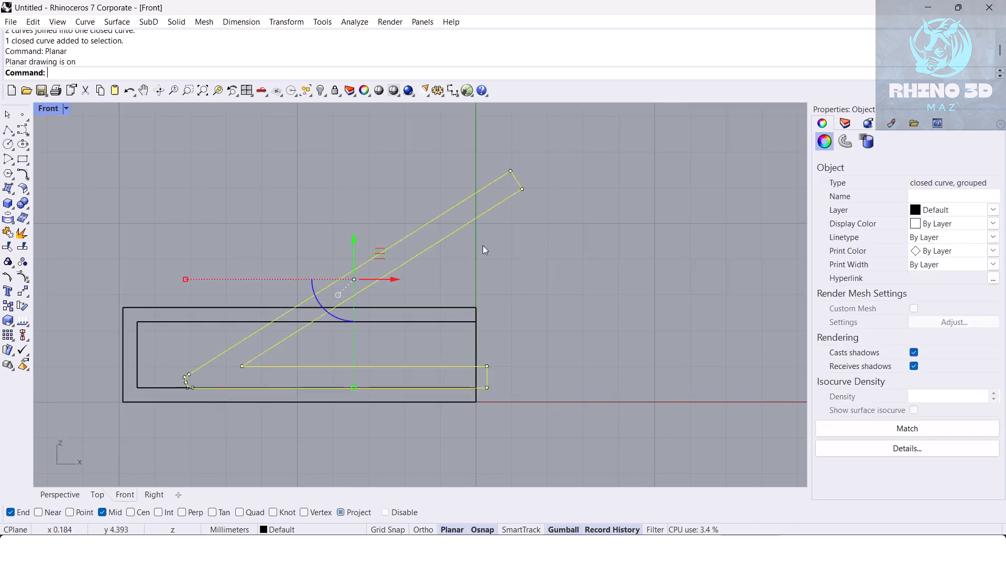
scroll(102, 353, up, 2)
scroll(310, 423, up, 4)
scroll(280, 388, down, 6)
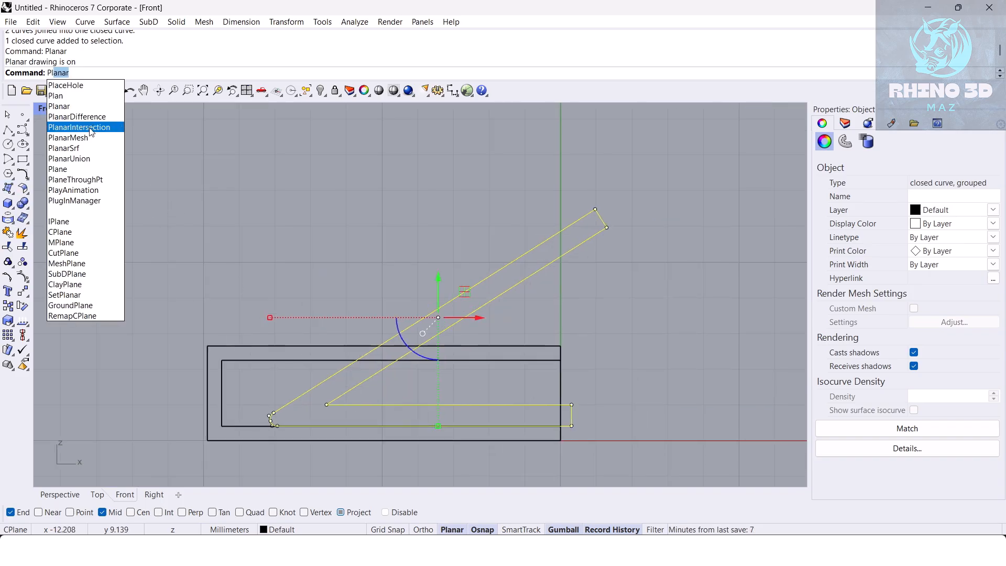
click(81, 148)
click(436, 323)
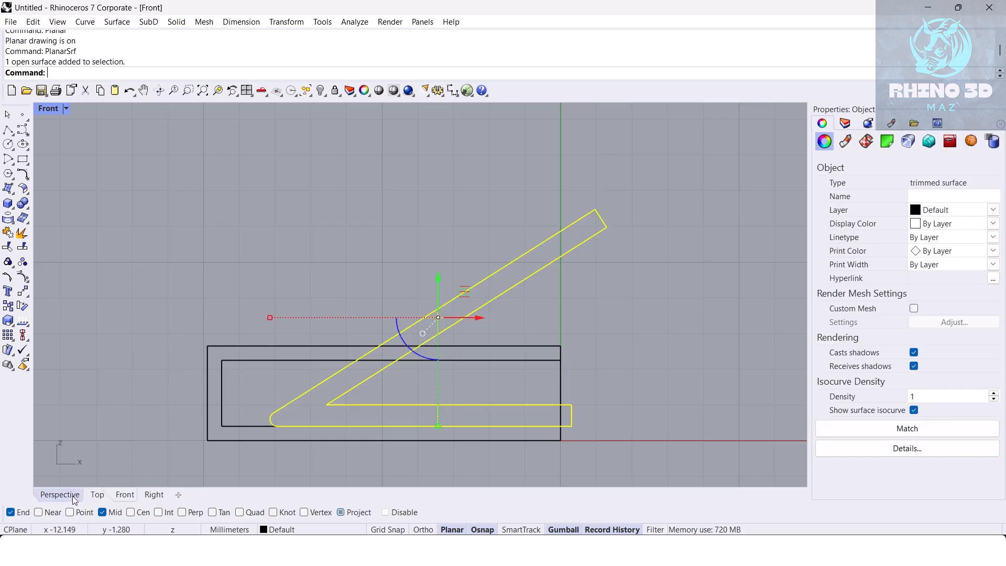
In the Perspective view, extrude the V-shaped surface to both sides as a solid up to the box's inner walls, and delete the original surface.
click(72, 496)
scroll(348, 336, down, 7)
scroll(349, 338, up, 4)
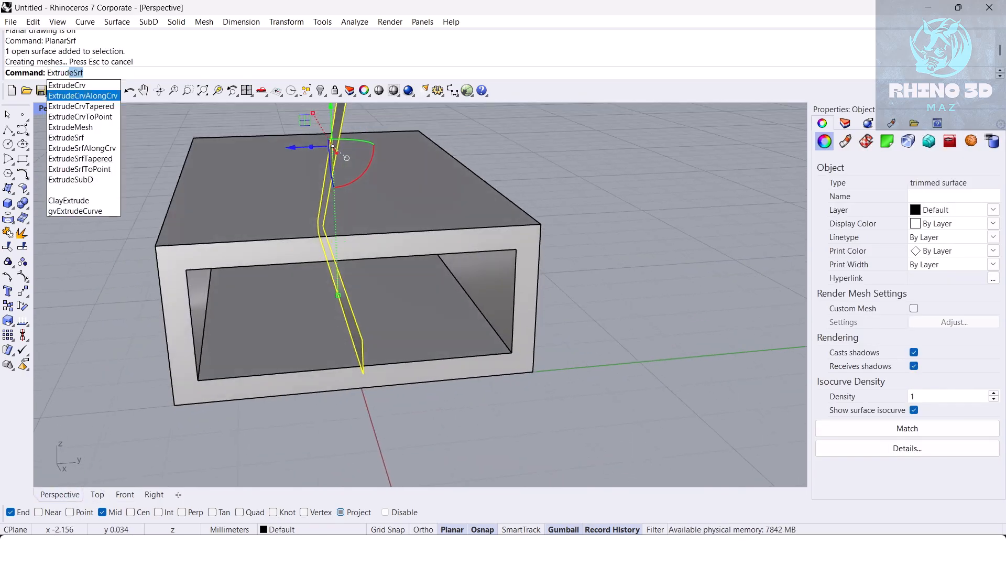
key(Return)
click(189, 273)
right_drag(190, 273, 303, 288)
key(Delete)
scroll(338, 307, down, 4)
Scale the folded solid narrower across its width in two passes, leaving gaps to the box's side walls.
click(303, 288)
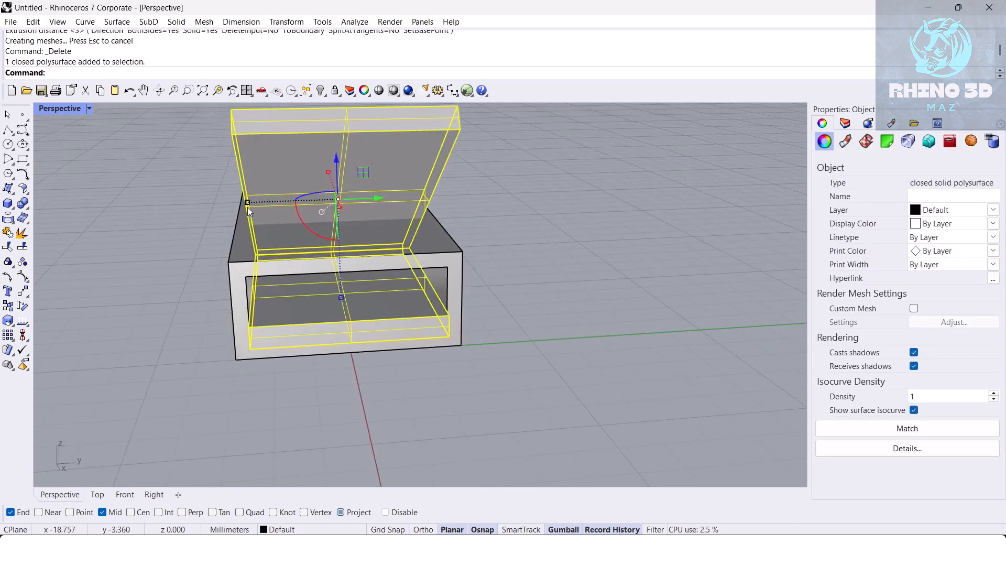
drag(248, 203, 266, 203)
key(Escape)
scroll(278, 312, up, 4)
mouse_move(278, 313)
right_down()
mouse_move(303, 277)
mouse_move(266, 302)
right_up()
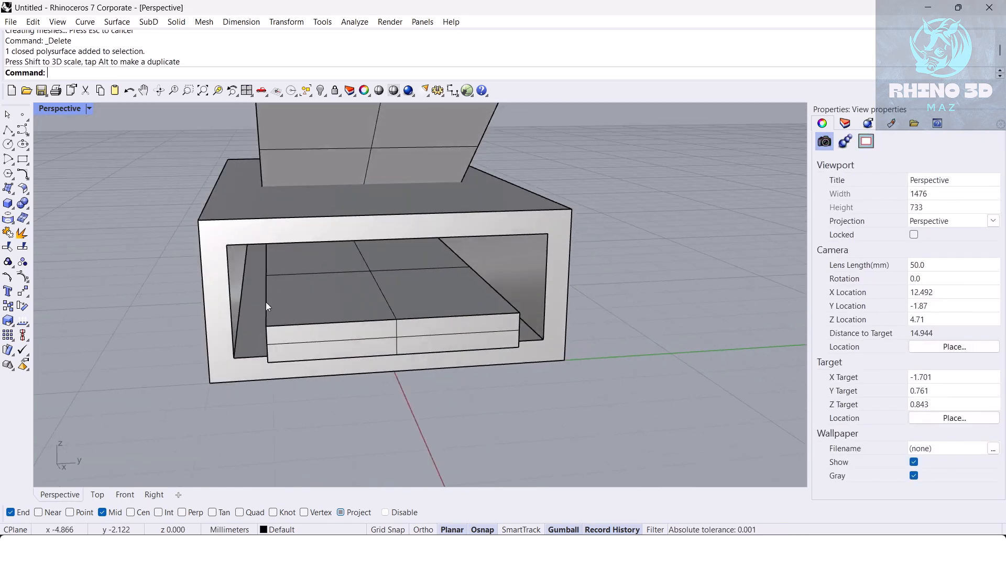
right_drag(322, 319, 294, 227)
click(354, 269)
drag(269, 185, 311, 186)
click(597, 244)
scroll(280, 314, up, 4)
mouse_move(280, 313)
right_down()
mouse_move(288, 300)
mouse_move(266, 310)
right_up()
Duplicate the opening's inner side edge and extrude it sideways into a surface covering part of the open end.
text(DupEdge)
key(Return)
click(191, 286)
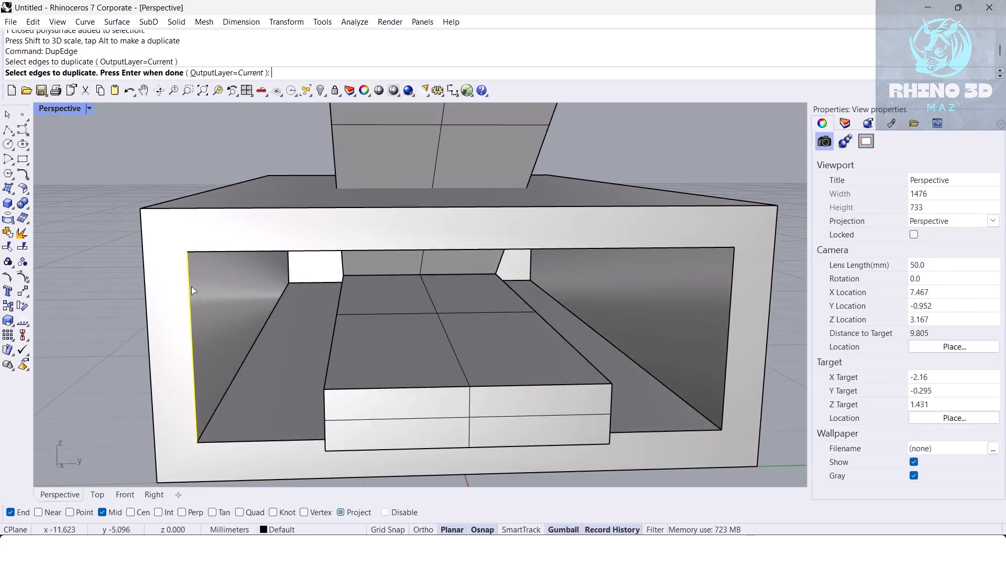
key(Return)
drag(213, 348, 333, 355)
key(Escape)
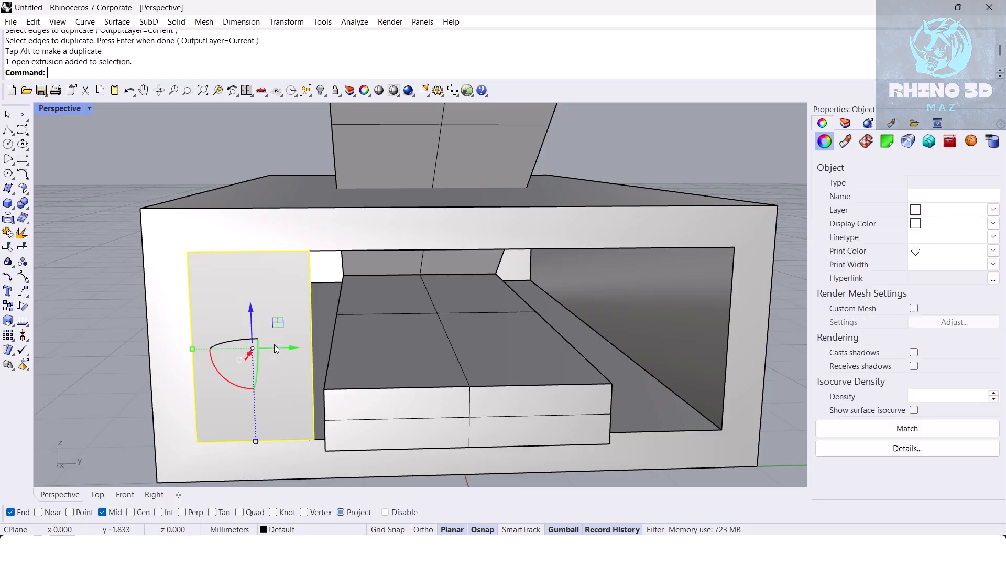
click(275, 344)
right_drag(275, 344, 232, 330)
drag(176, 353, 214, 335)
right_drag(215, 336, 329, 317)
Undo the side surface, the duplicated edge and both width scalings of the folded solid.
key(ctrl+z)
key(ctrl+z)
scroll(296, 351, down, 7)
key(ctrl+z)
key(ctrl+z)
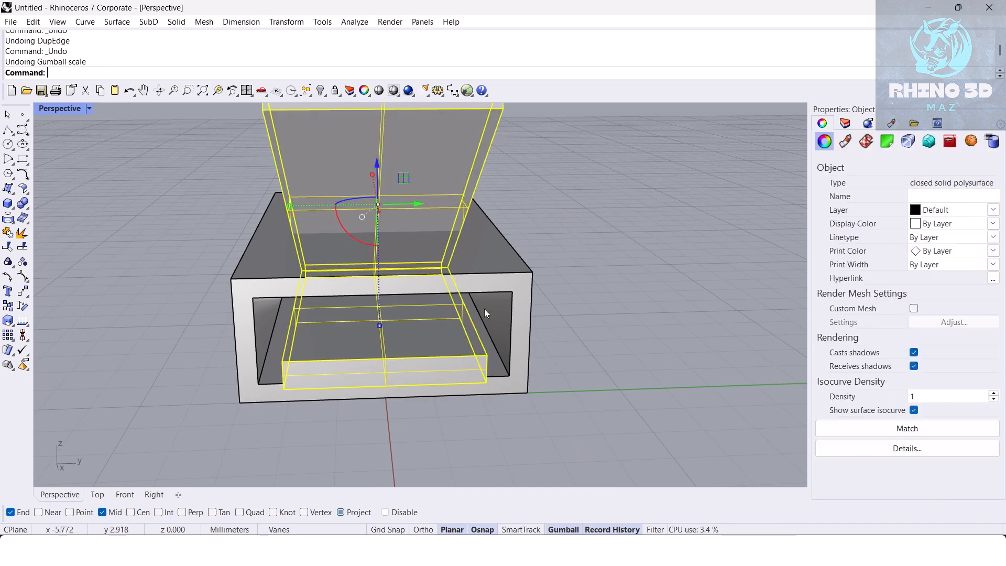
key(ctrl+z)
Examine how the folded solid fits inside the box's opening from several angles.
click(596, 284)
right_drag(596, 284, 667, 286)
click(430, 355)
right_drag(430, 355, 275, 375)
scroll(302, 392, up, 4)
scroll(303, 392, down, 4)
click(461, 452)
right_drag(461, 451, 416, 332)
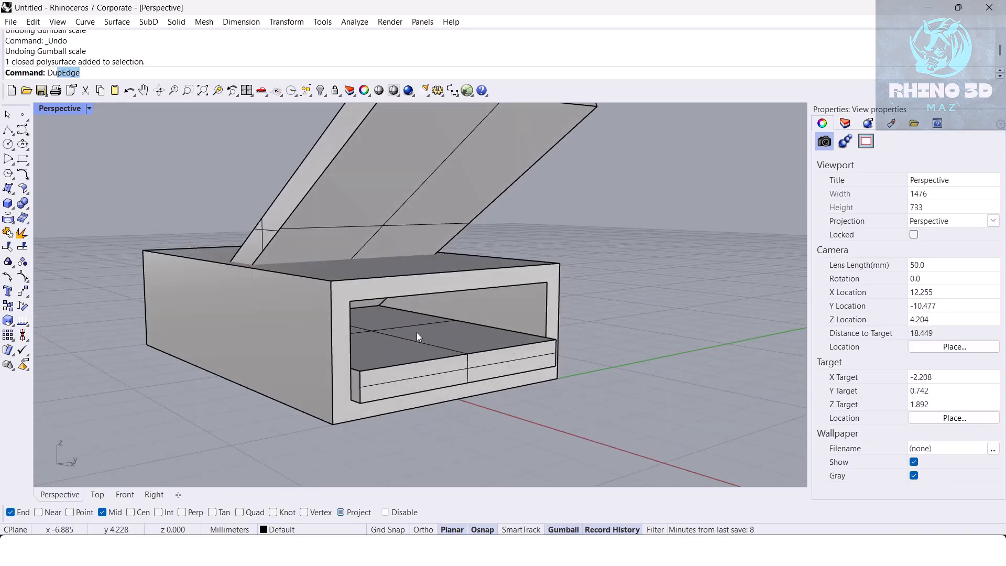
Duplicate the upper inner edge of the box's opening as a curve.
key(Return)
click(430, 295)
key(Return)
scroll(432, 294, up, 3)
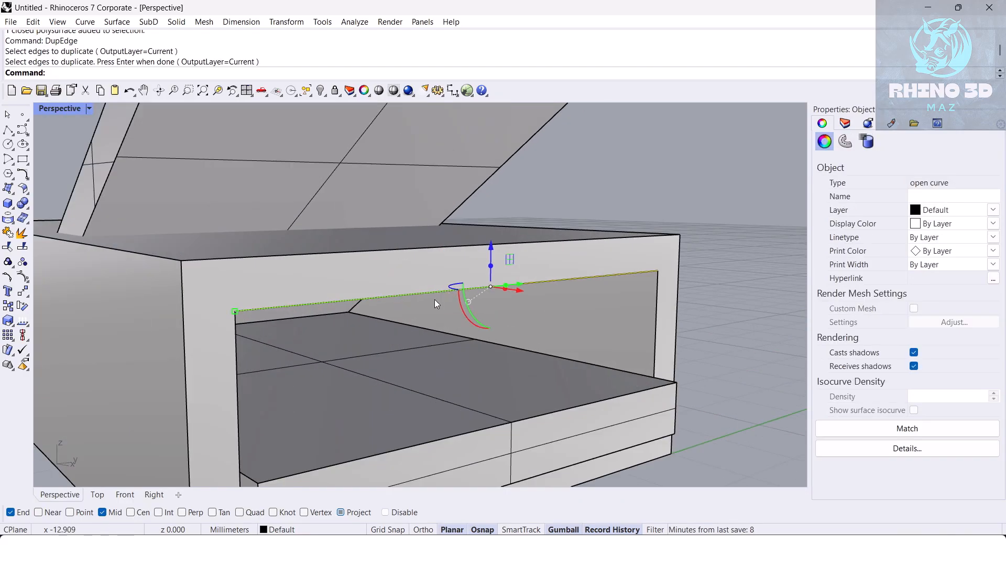
scroll(433, 297, up, 1)
Extrude the duplicated edge 0.6 mm downward in one direction only as a surface across the opening.
text(ExtrudeCrv)
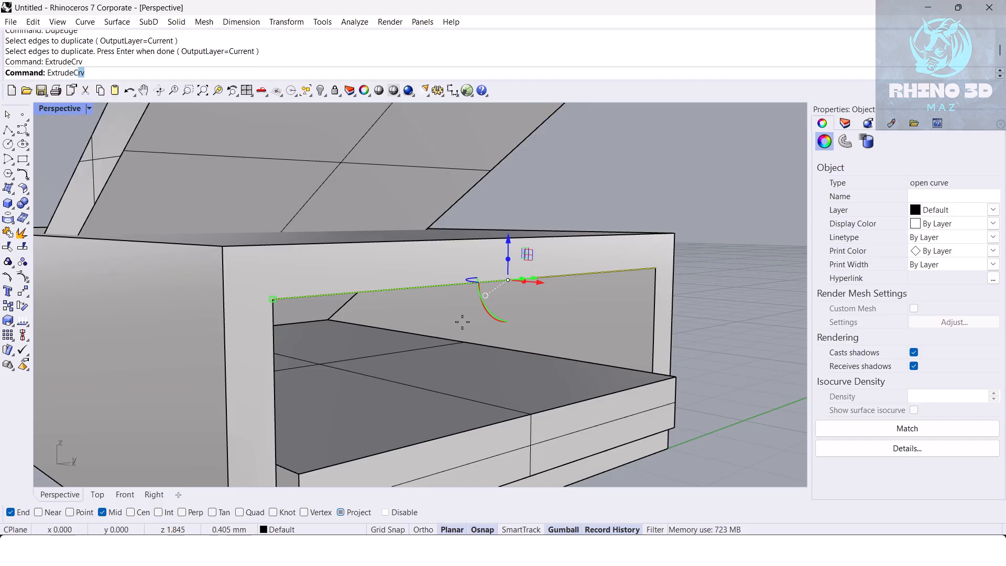
key(Return)
text(b)
key(Return)
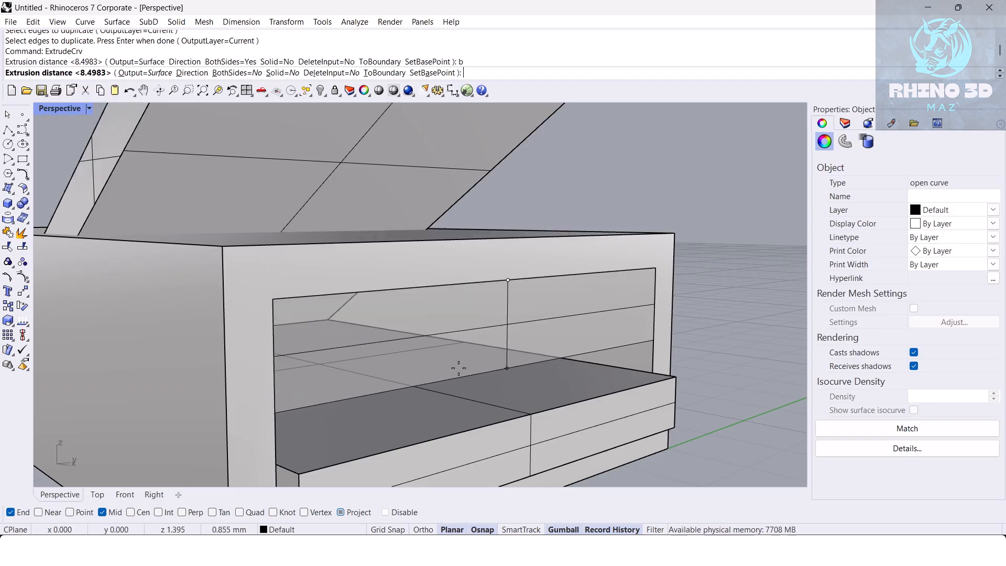
text(.6)
key(Return)
key(Escape)
Scale the extruded surface vertically from its lower corner with Scale1D so its upper edge reaches slightly into the wall above the opening.
click(472, 335)
text(Scale1D)
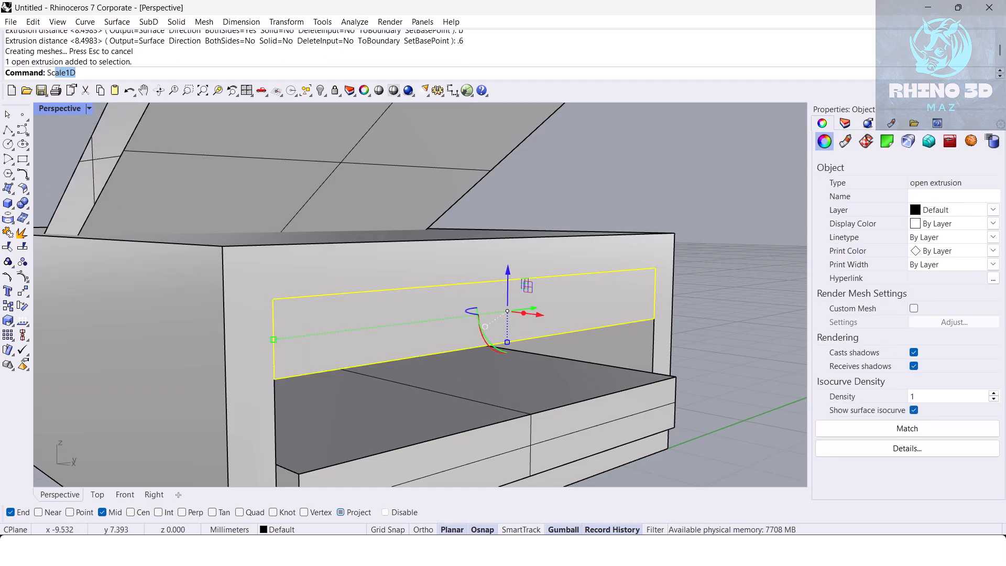
scroll(317, 360, up, 2)
key(Return)
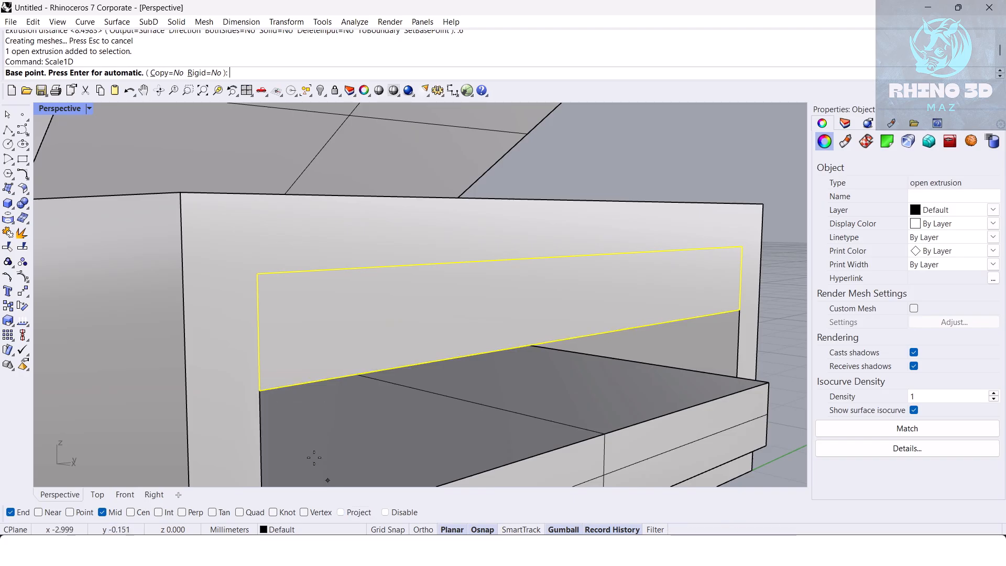
click(260, 392)
click(258, 273)
click(329, 265)
key(Escape)
Offset the stretched surface 0.45 mm toward the inside of the box as a solid strip.
click(329, 305)
scroll(346, 303, down, 3)
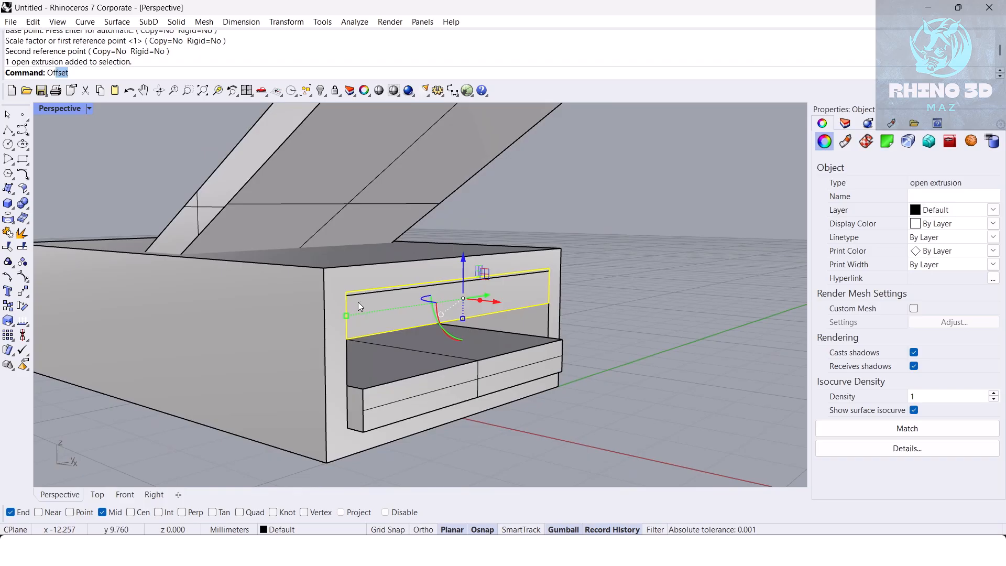
text(Off)
click(84, 136)
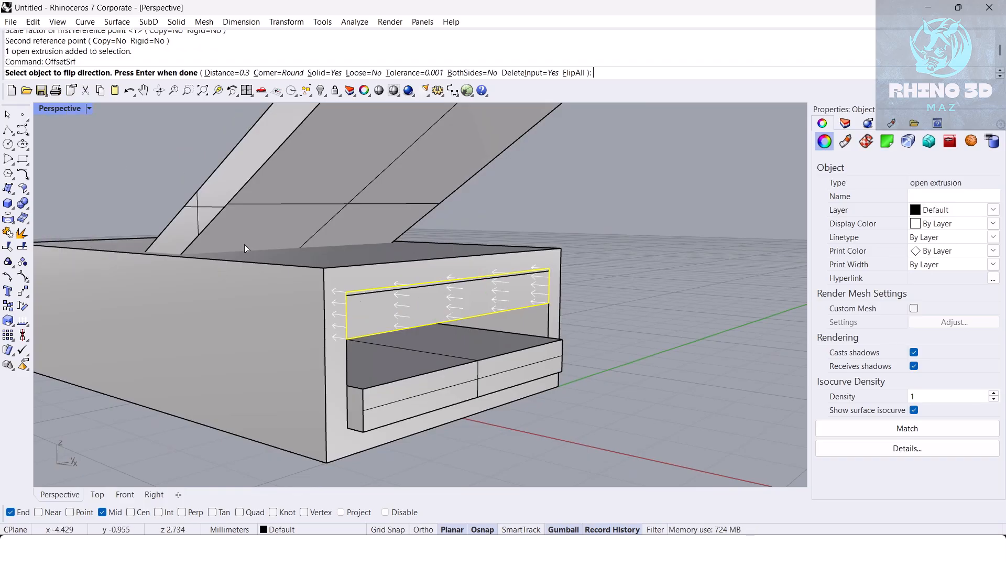
key(Return)
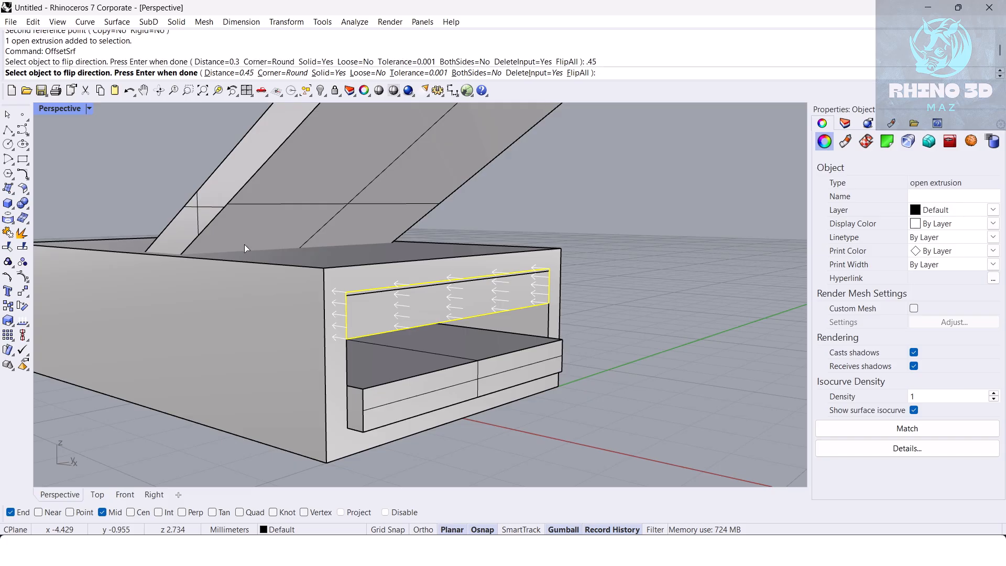
key(Return)
right_drag(367, 299, 394, 295)
key(Escape)
scroll(397, 295, down, 4)
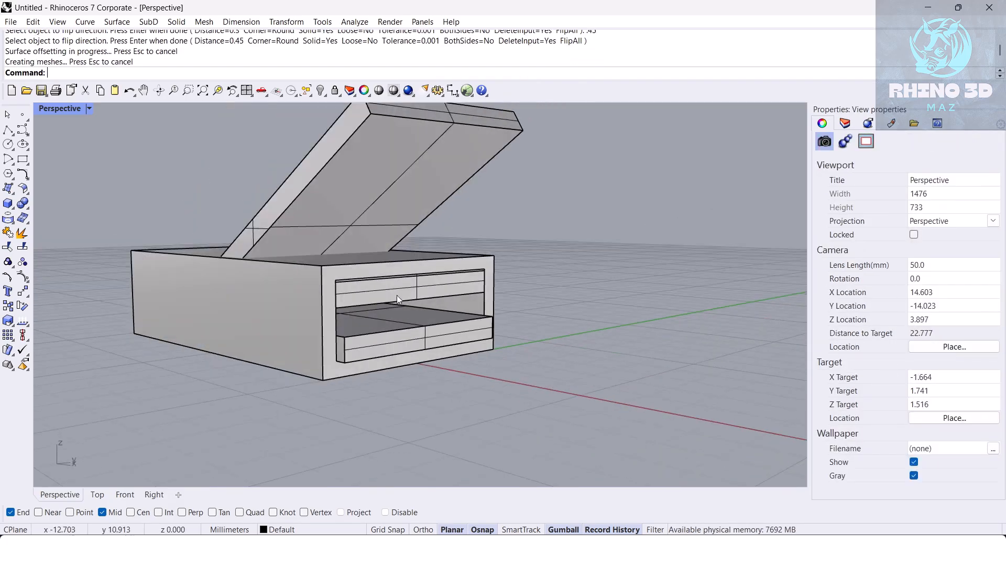
Group the strip with the box and assign both objects to Layer 01.
scroll(397, 294, up, 4)
click(394, 288)
shift+click(375, 246)
click(844, 124)
click(821, 142)
right_click(887, 188)
click(923, 412)
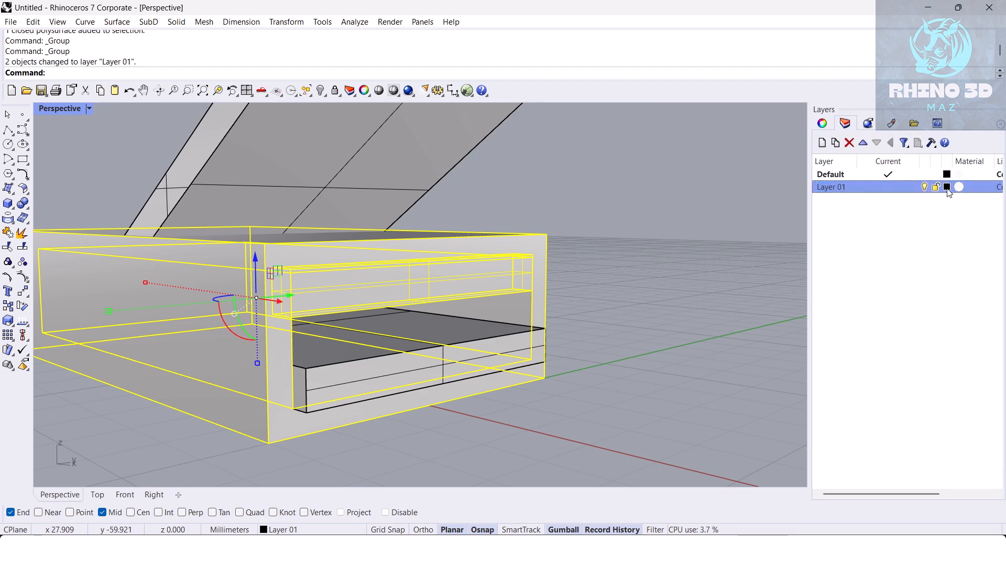
Set the colour of Layer 01 to a dark red by picking Red and lowering its brightness.
click(947, 187)
click(403, 189)
click(677, 392)
click(608, 407)
scroll(572, 342, down, 4)
right_drag(572, 342, 517, 347)
scroll(498, 328, up, 3)
click(947, 187)
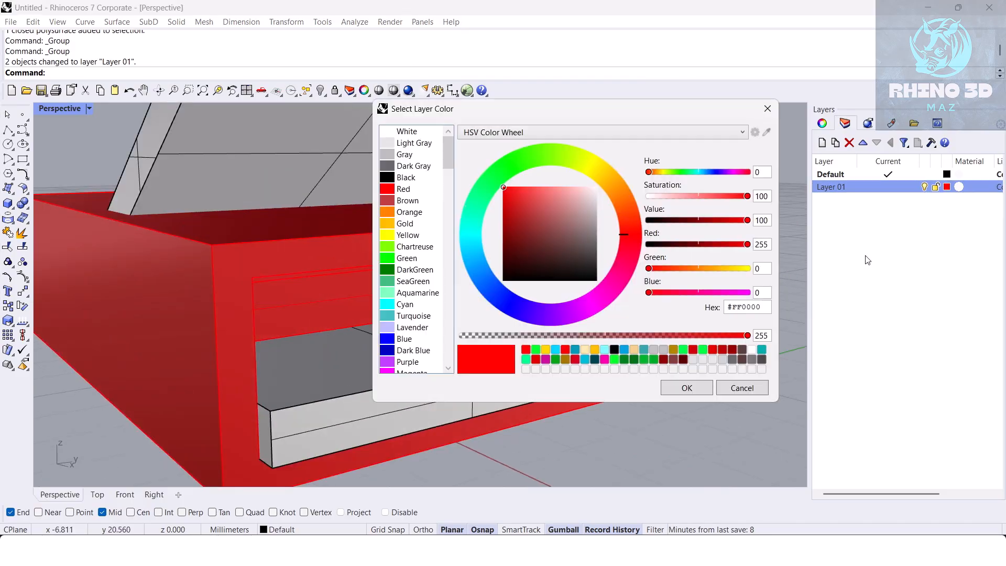
click(502, 241)
click(686, 387)
scroll(652, 371, down, 8)
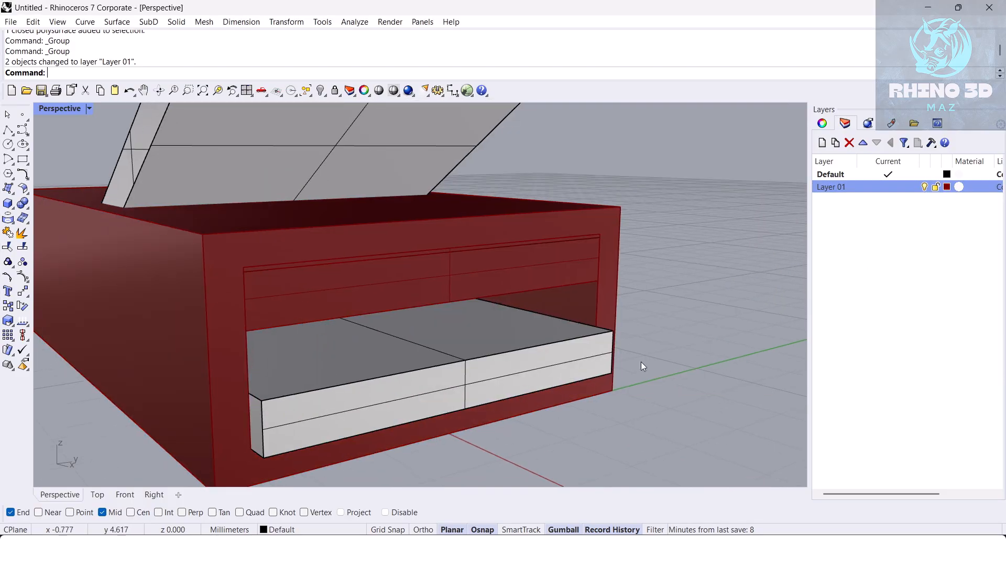
Turn off the surface isocurves for all objects in the model.
key(ctrl+a)
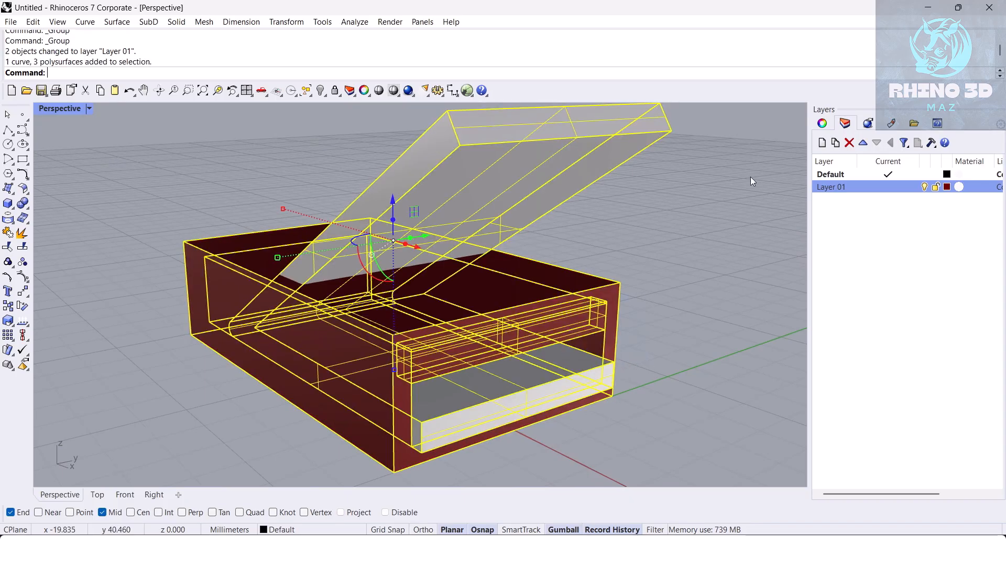
click(822, 123)
click(707, 386)
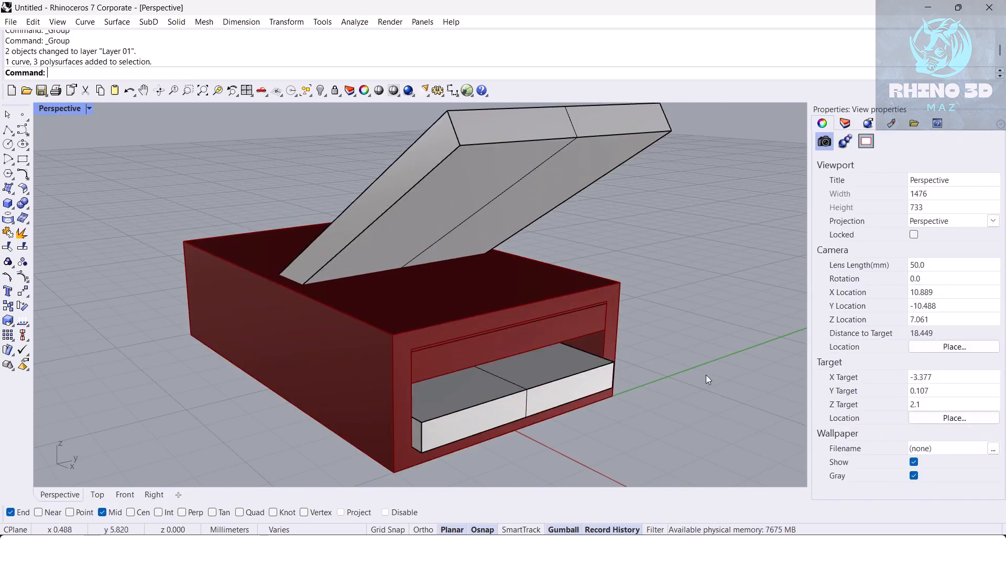
Delete the duplicated edge curve at the opening and the closed profile curve on the folded solid.
click(427, 353)
key(Delete)
click(562, 150)
key(Delete)
Examine how the strip and the folded solid sit relative to the box in the perspective and front views.
scroll(550, 241, down, 3)
right_drag(533, 257, 495, 284)
key(ctrl+g)
mouse_move(446, 336)
shift+right_down()
mouse_move(429, 316)
mouse_move(489, 306)
mouse_move(446, 332)
shift+right_up()
scroll(429, 322, up, 6)
key(Escape)
scroll(429, 322, down, 4)
click(125, 494)
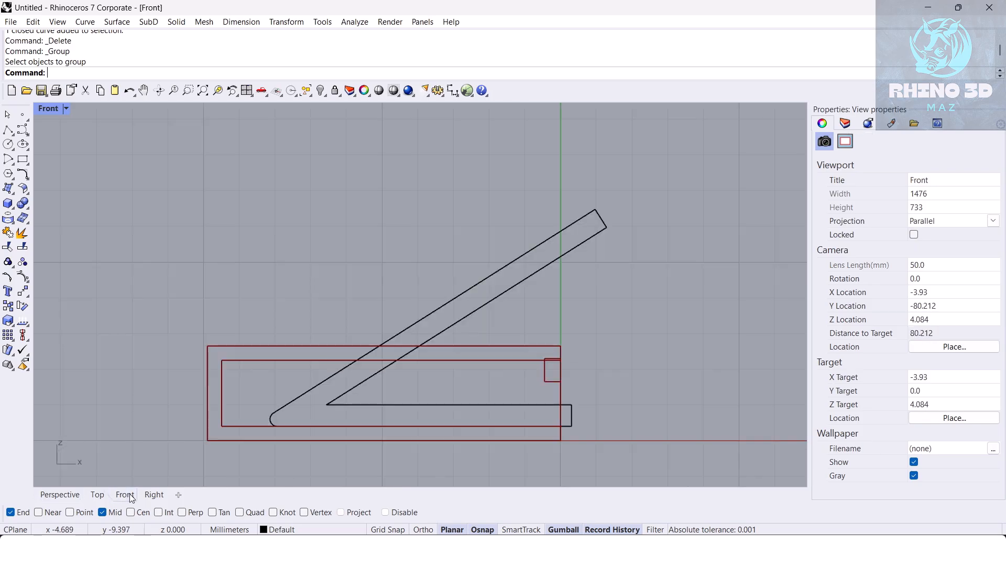
scroll(451, 259, up, 2)
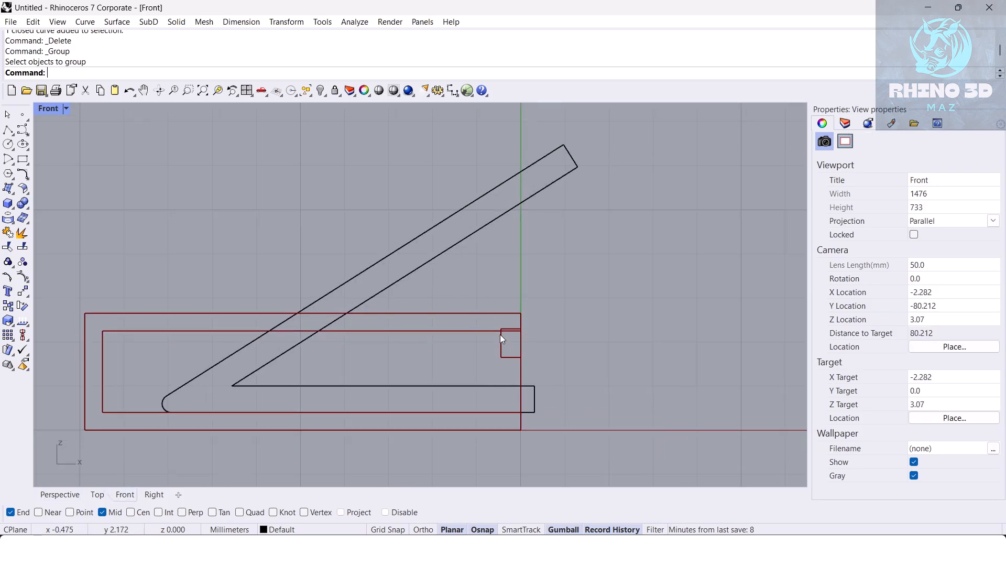
click(73, 494)
Draw a line along the box's upper front edge, centred on its midpoint and extending 0.45 mm to both sides.
mouse_move(356, 355)
right_down()
mouse_move(453, 291)
mouse_move(388, 278)
mouse_move(375, 291)
right_up()
scroll(426, 289, up, 2)
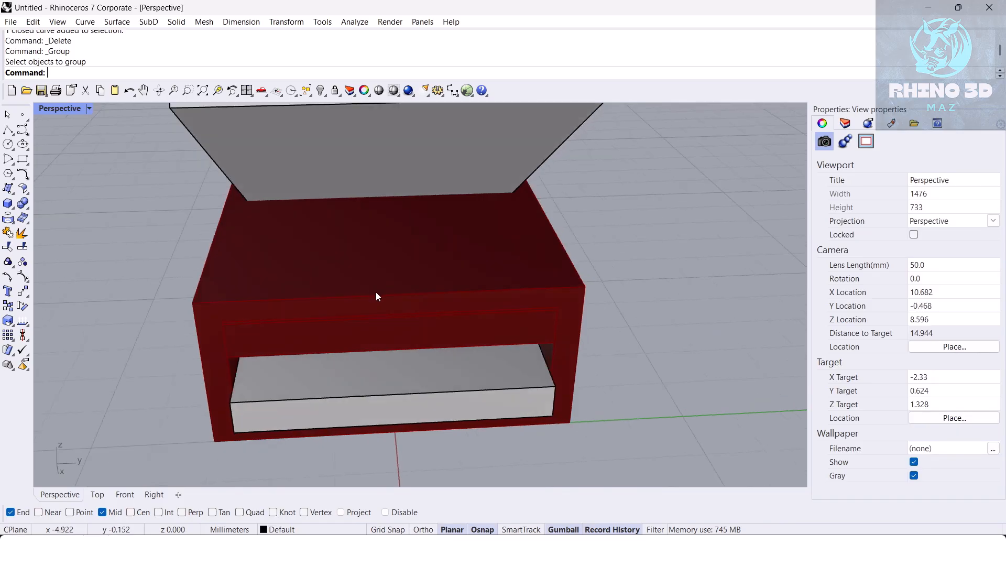
click(8, 131)
click(78, 73)
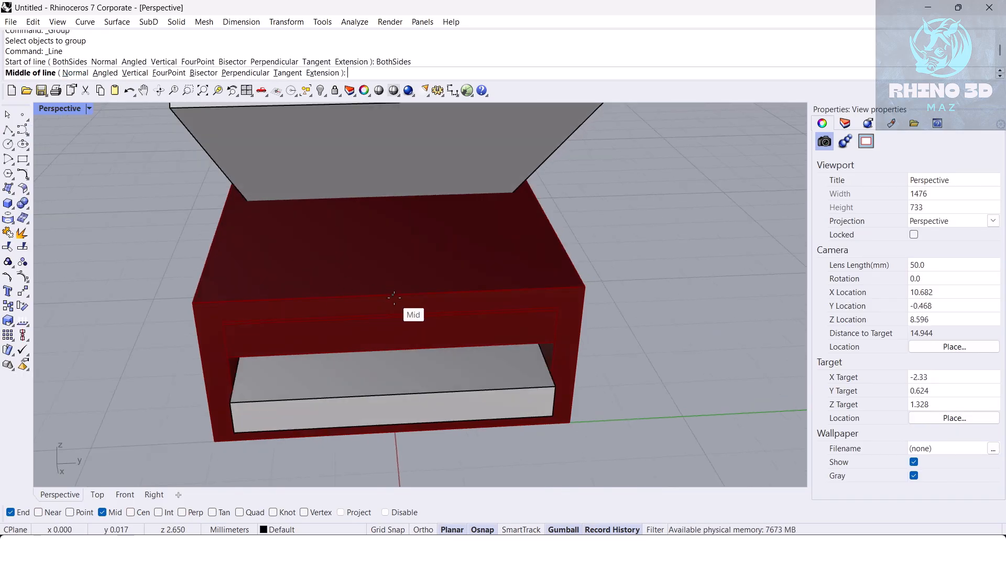
click(393, 297)
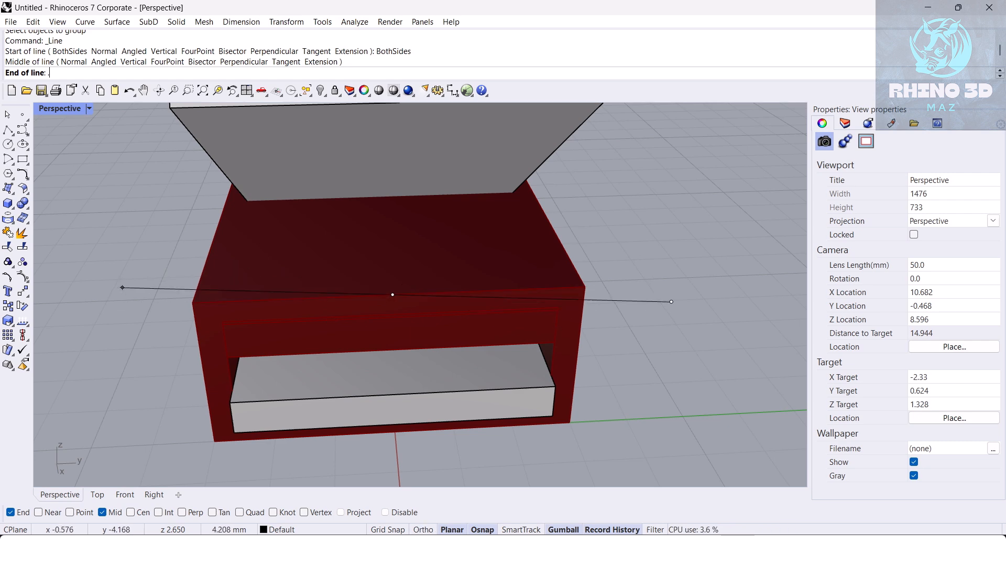
text(.45)
key(Return)
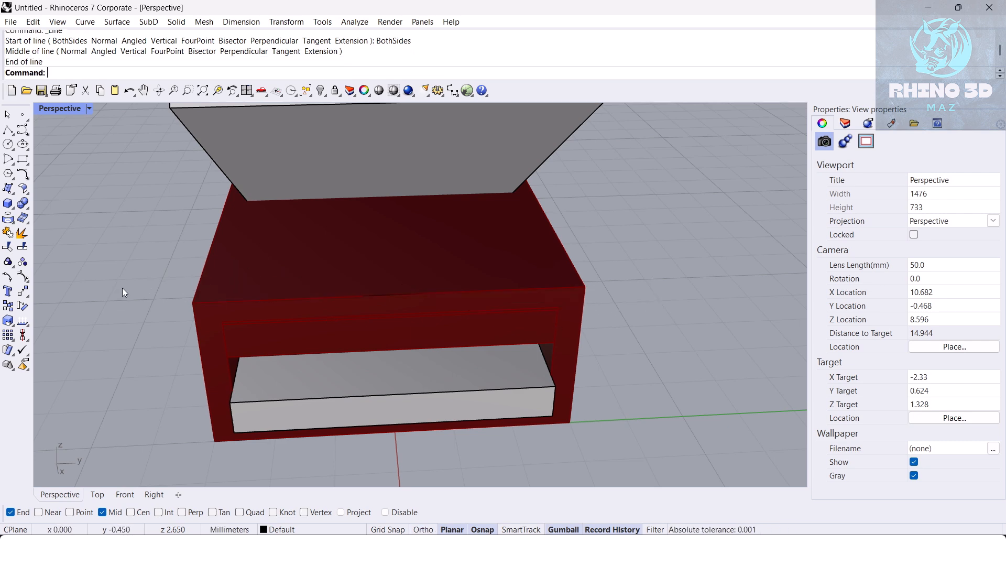
key(Return)
scroll(402, 294, up, 3)
key(Escape)
Try to move the short line off the box's upper front edge.
click(402, 294)
click(438, 328)
scroll(419, 309, down, 3)
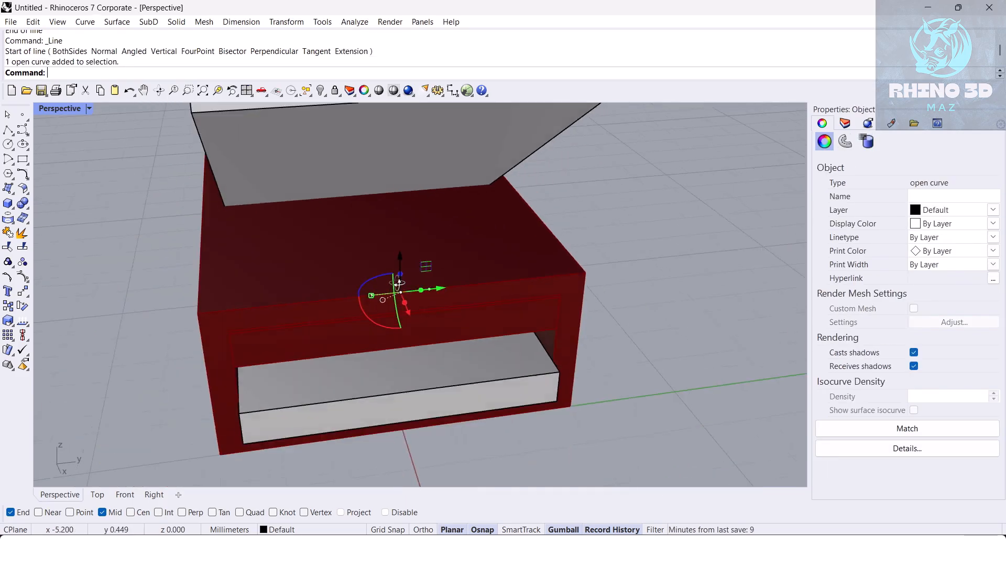
scroll(398, 294, up, 4)
right_drag(408, 296, 511, 310)
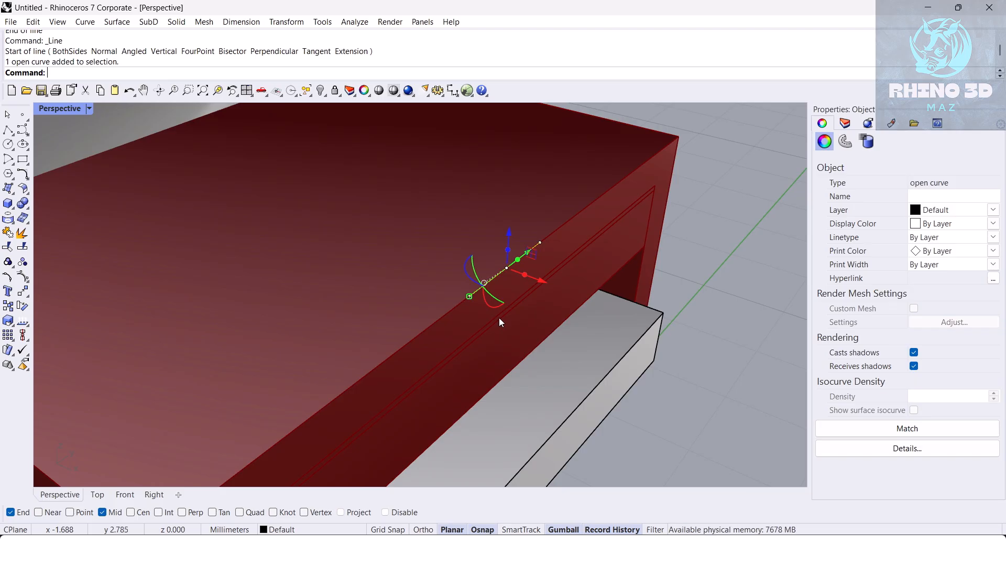
right_drag(498, 322, 578, 270)
drag(578, 270, 592, 267)
key(ctrl+z)
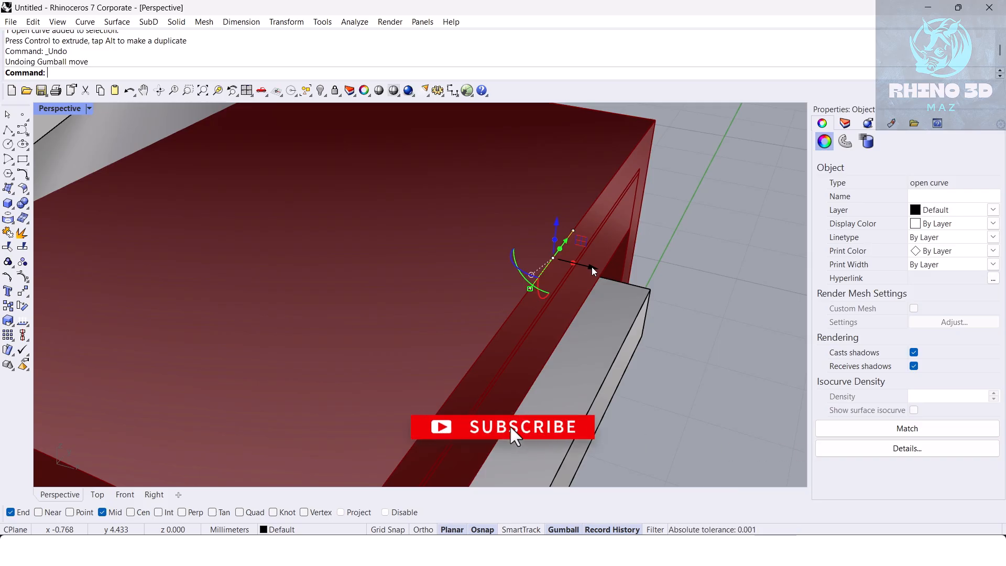
right_drag(592, 266, 550, 289)
drag(585, 301, 586, 301)
right_drag(586, 301, 533, 297)
key(ctrl+z)
Extrude the short line about 1.1 mm inward across the box's upper face as a surface.
click(524, 315)
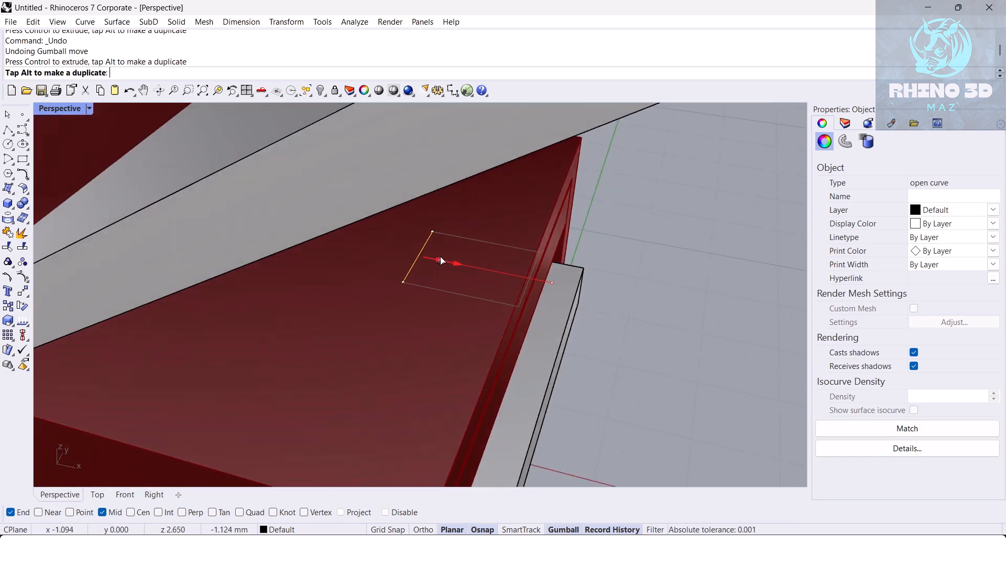
drag(441, 258, 441, 258)
click(487, 272)
right_drag(466, 245, 449, 219)
Lower the small surface into the box and extrude it vertically into a solid block rising above the upper face.
drag(417, 185, 417, 192)
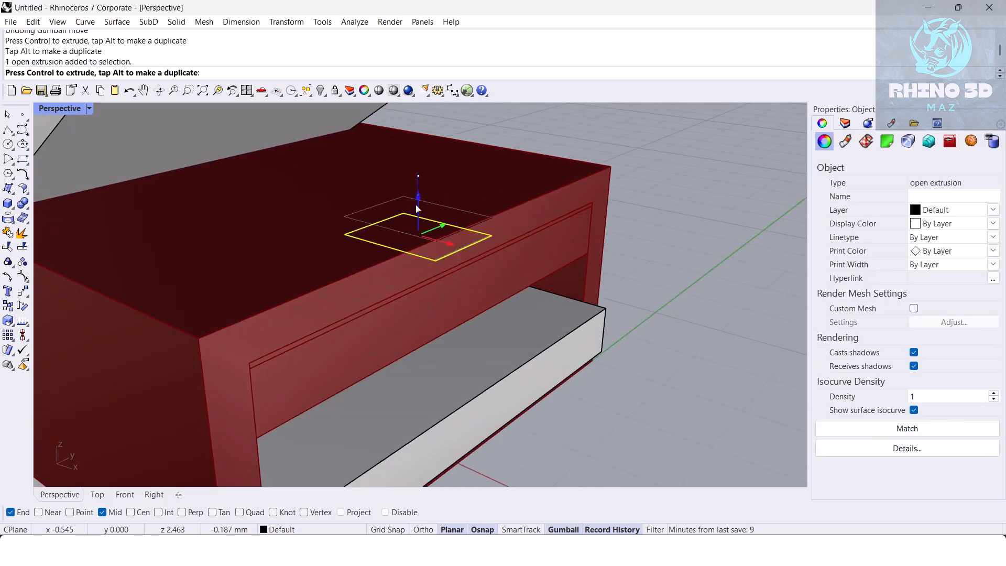
drag(417, 283, 418, 184)
key(Escape)
Try to subtract the small block from the box with a Boolean difference.
right_drag(448, 219, 470, 237)
scroll(449, 227, down, 4)
scroll(417, 231, up, 4)
click(379, 300)
text(Bd)
key(Return)
click(425, 211)
key(Return)
click(434, 217)
key(ctrl+h)
key(ctrl+z)
key(ctrl+z)
key(Escape)
Move the small block outward so it protrudes beyond the box's front face.
click(469, 237)
mouse_move(486, 275)
mouse_down()
mouse_move(561, 300)
mouse_move(503, 282)
mouse_up()
scroll(472, 251, up, 3)
right_drag(464, 225, 404, 222)
scroll(573, 284, down, 3)
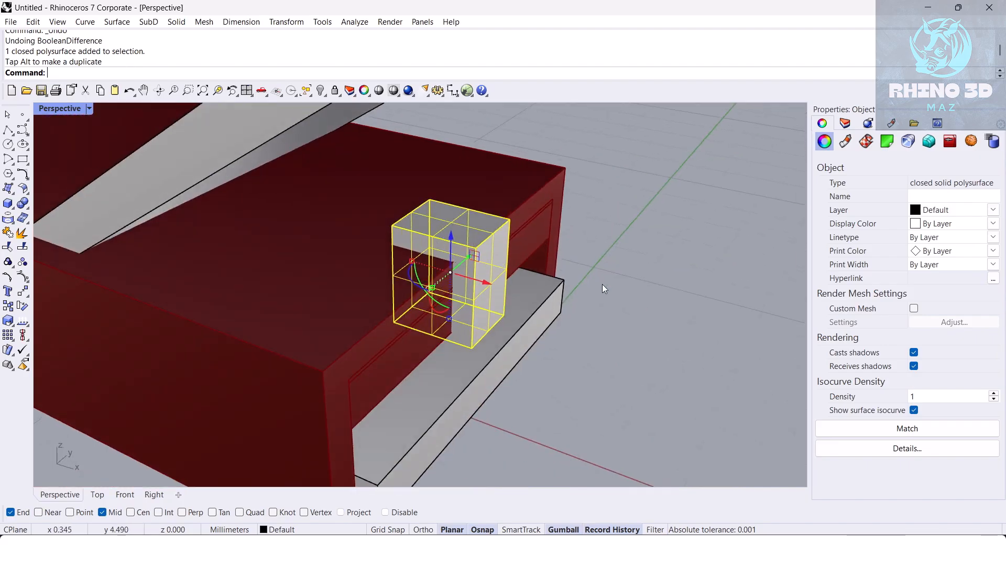
key(Escape)
right_drag(574, 284, 502, 283)
click(248, 366)
click(125, 495)
scroll(345, 309, down, 2)
scroll(285, 354, up, 3)
scroll(231, 367, up, 4)
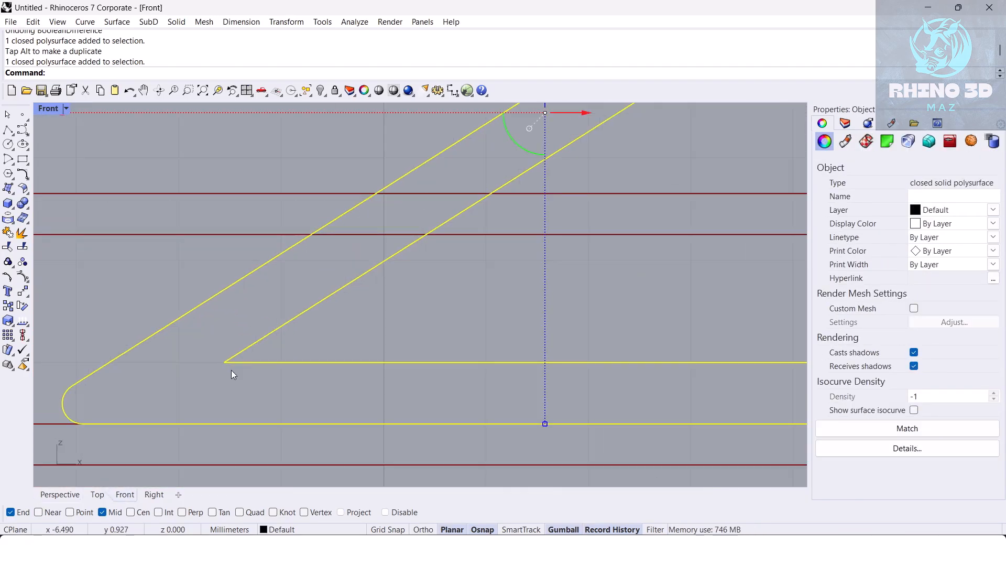
text(rotate)
key(Return)
click(229, 361)
scroll(263, 340, down, 3)
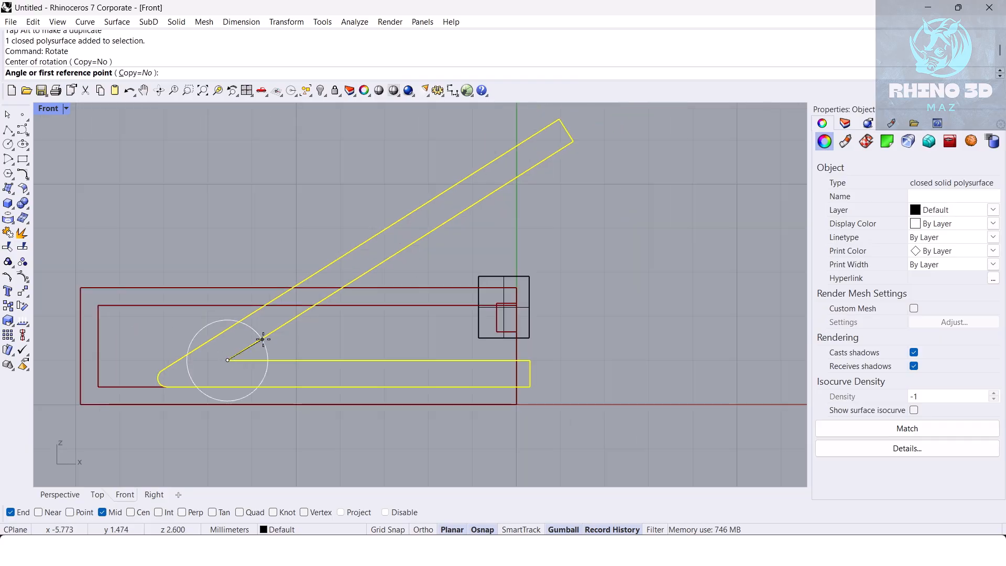
click(400, 163)
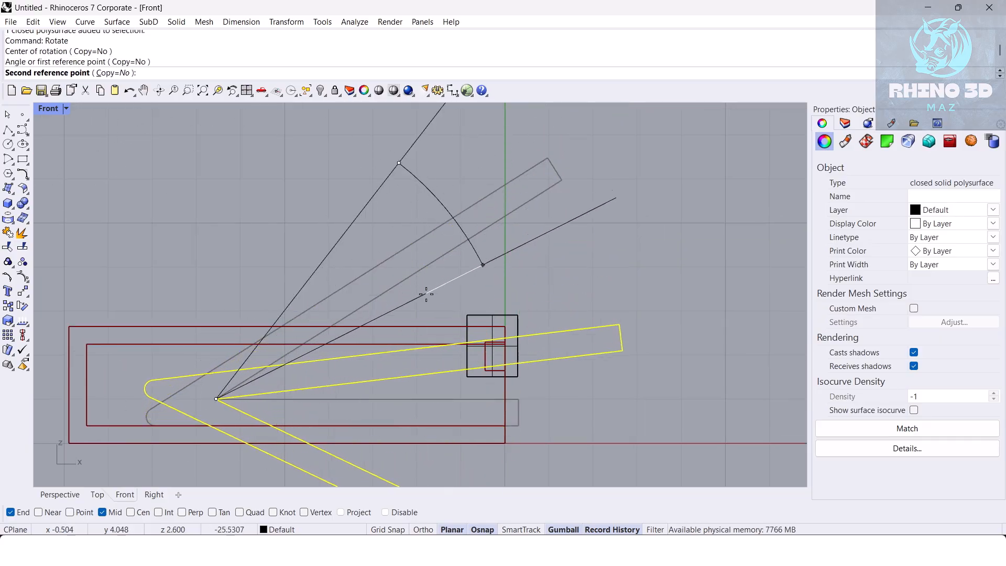
click(424, 292)
click(316, 222)
Draw a circle in the front view, centred on the folded solid's inner fold corner and passing through the strip's lower inner corner.
text(Circle)
key(Return)
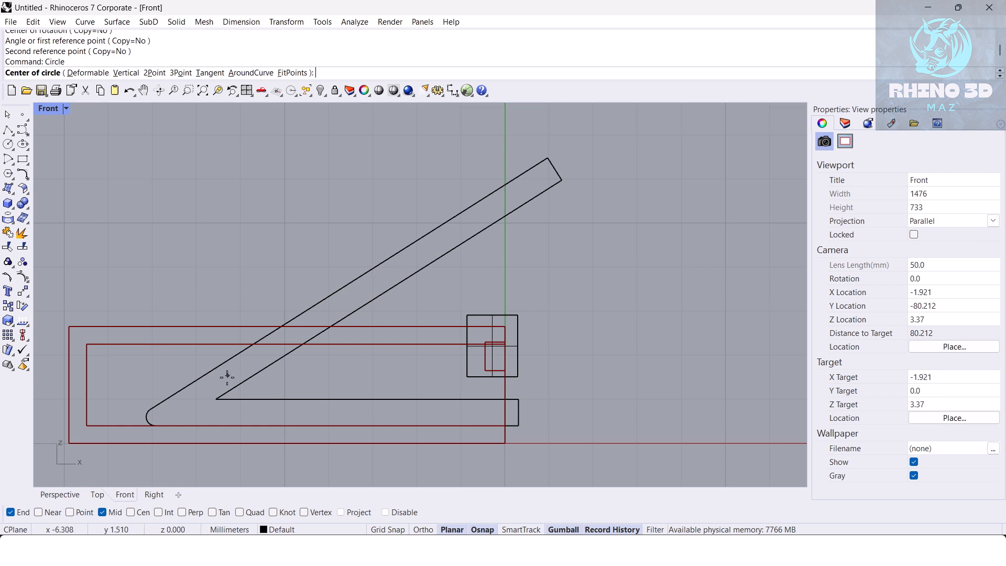
click(220, 400)
scroll(424, 322, up, 3)
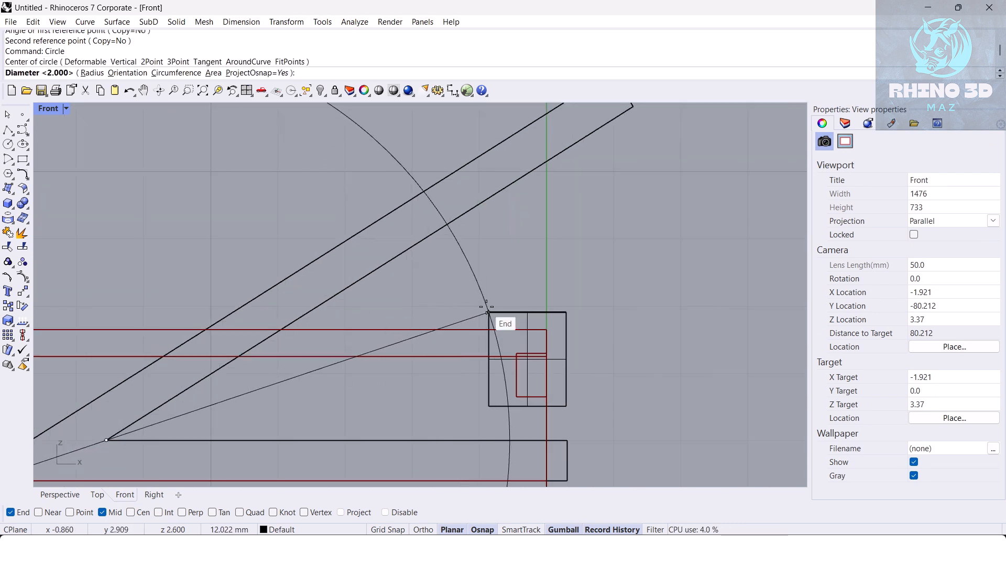
scroll(477, 307, down, 2)
right_drag(482, 302, 470, 299)
scroll(470, 296, up, 2)
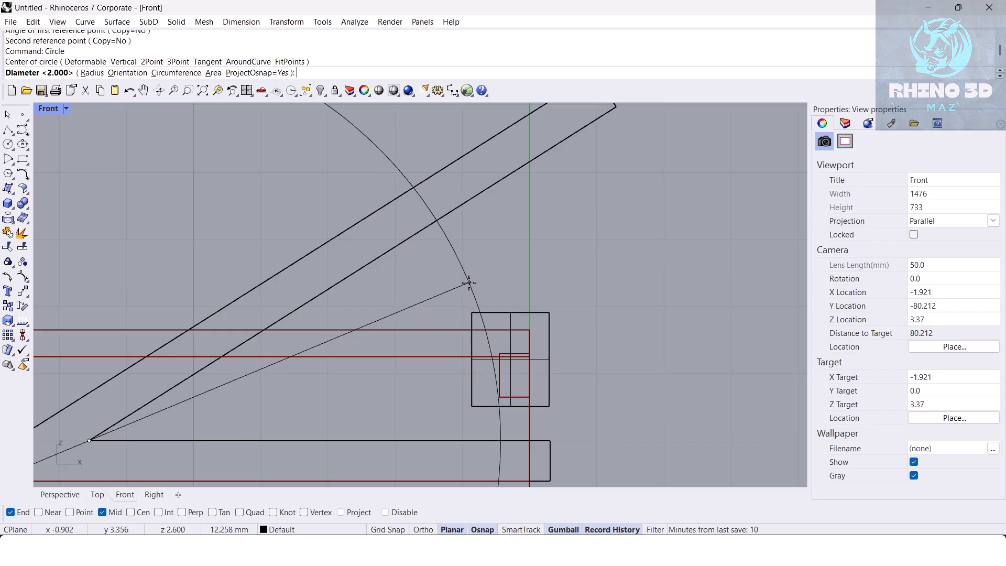
scroll(495, 367, up, 4)
click(506, 400)
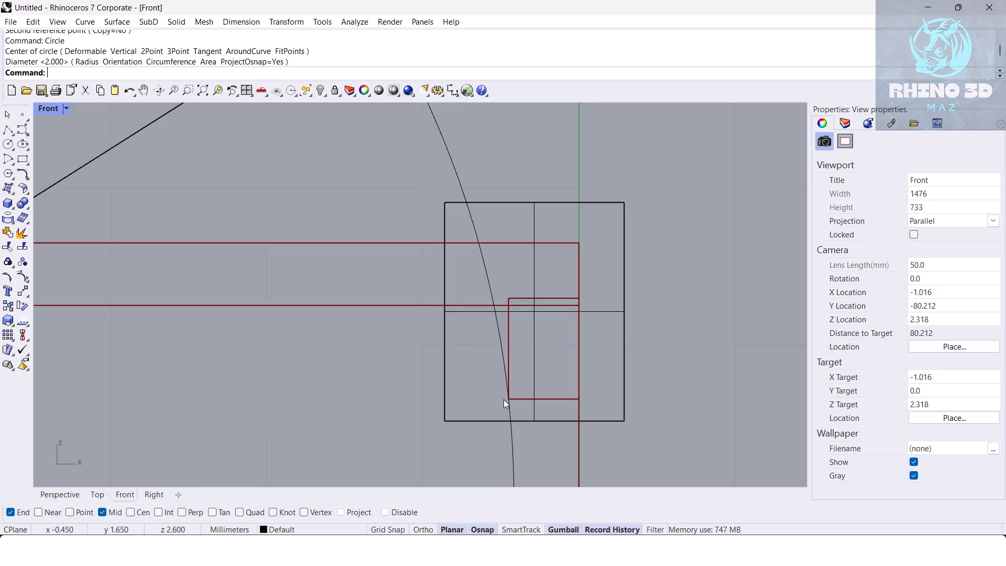
scroll(504, 402, down, 4)
scroll(507, 364, up, 1)
scroll(498, 307, down, 2)
scroll(487, 265, up, 5)
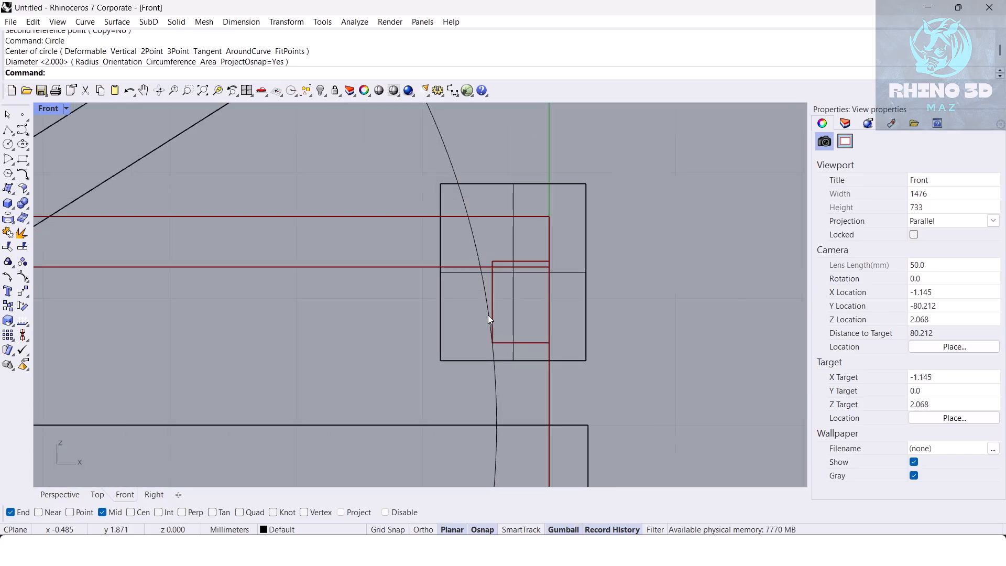
scroll(489, 316, up, 1)
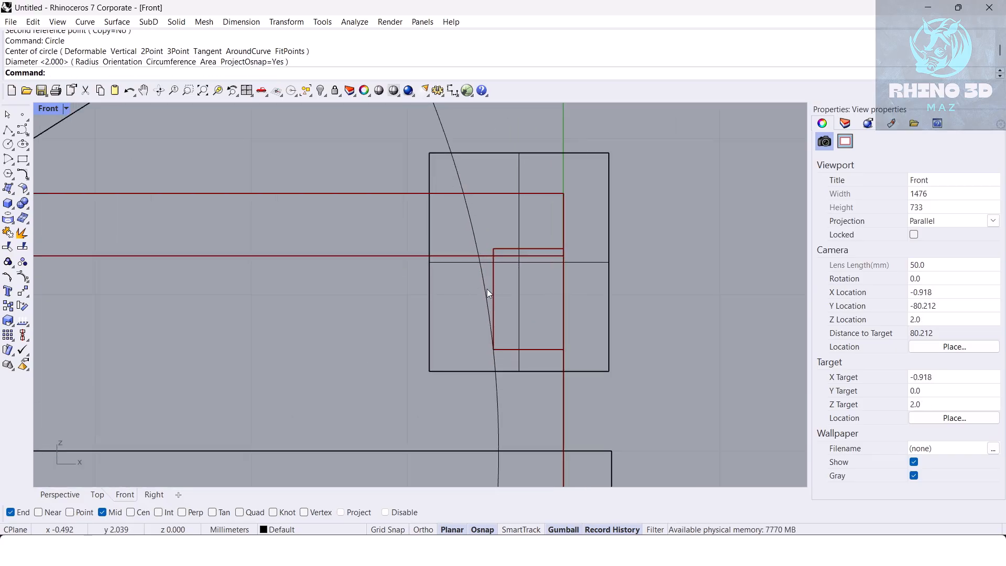
Try to remove the strip from its group with the box.
click(494, 279)
scroll(493, 279, down, 2)
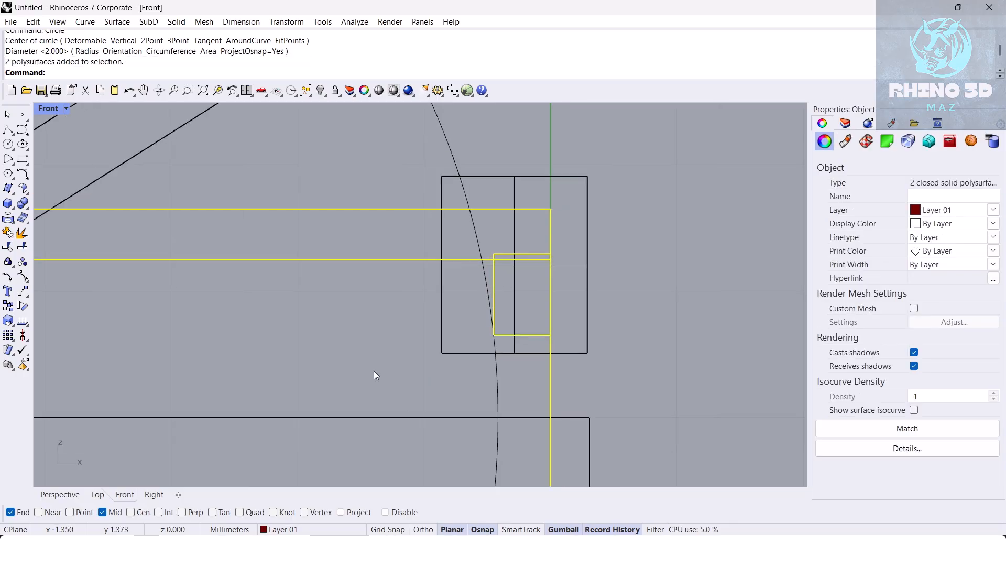
click(70, 489)
key(Escape)
text(RemoveFromGroup)
scroll(418, 348, up, 6)
key(Return)
click(461, 277)
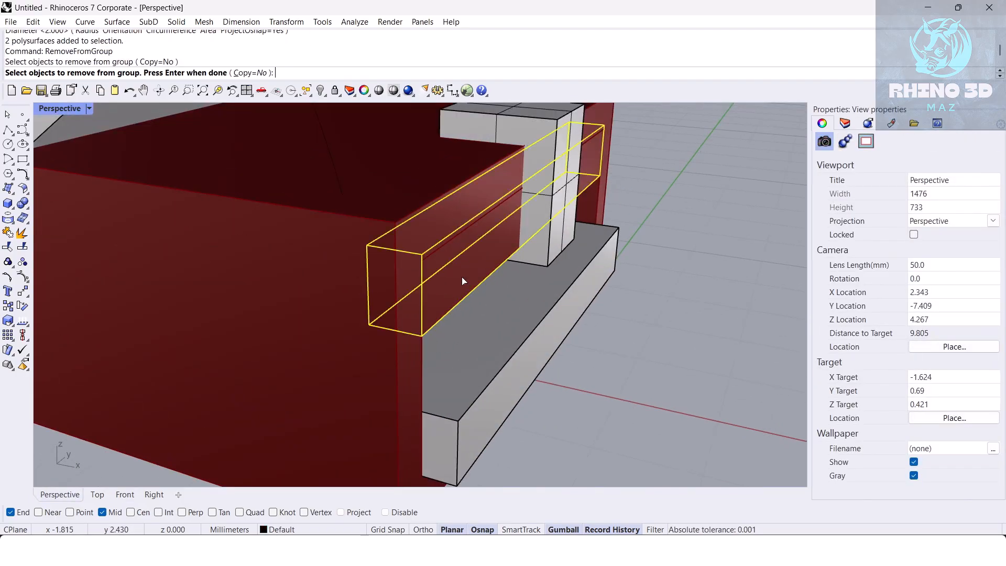
key(Return)
scroll(460, 272, down, 5)
key(ctrl+z)
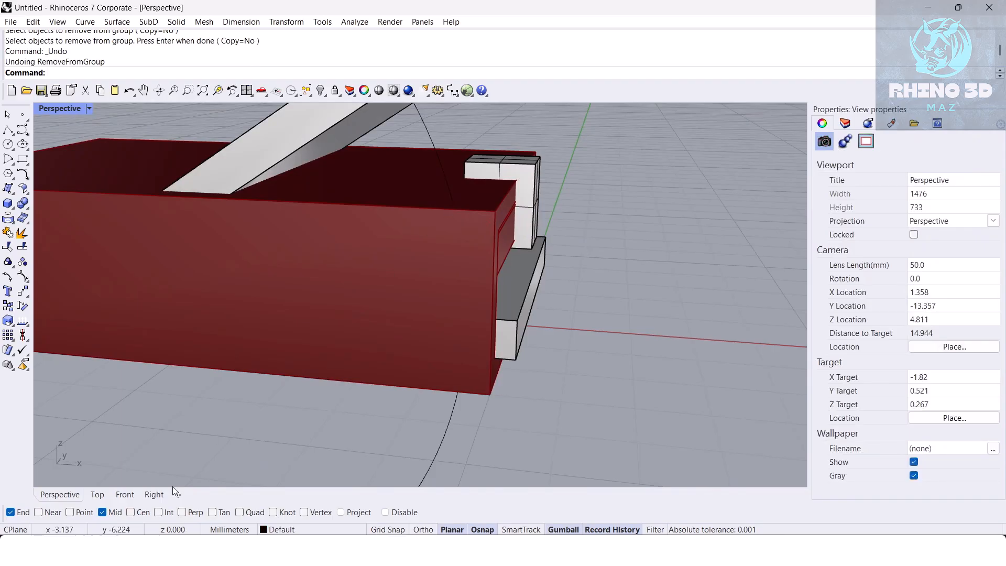
Draw a straight polyline in the front view across the folded solid's upper arm, close to where the circle crosses it.
click(125, 494)
scroll(477, 296, up, 2)
click(487, 268)
scroll(566, 303, down, 2)
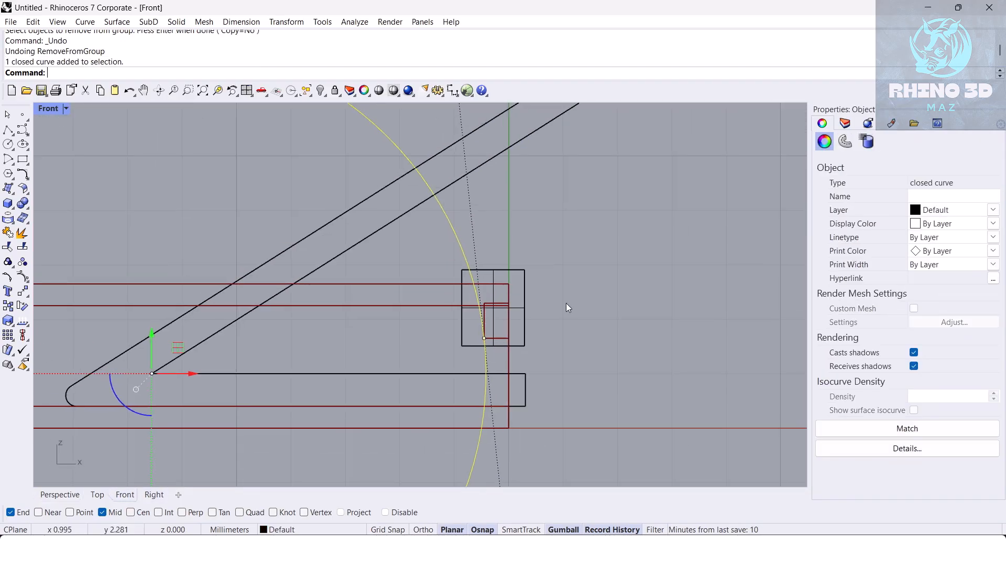
key(Escape)
text(polyline)
key(Return)
scroll(490, 319, up, 1)
scroll(445, 212, up, 1)
scroll(444, 212, up, 3)
click(408, 179)
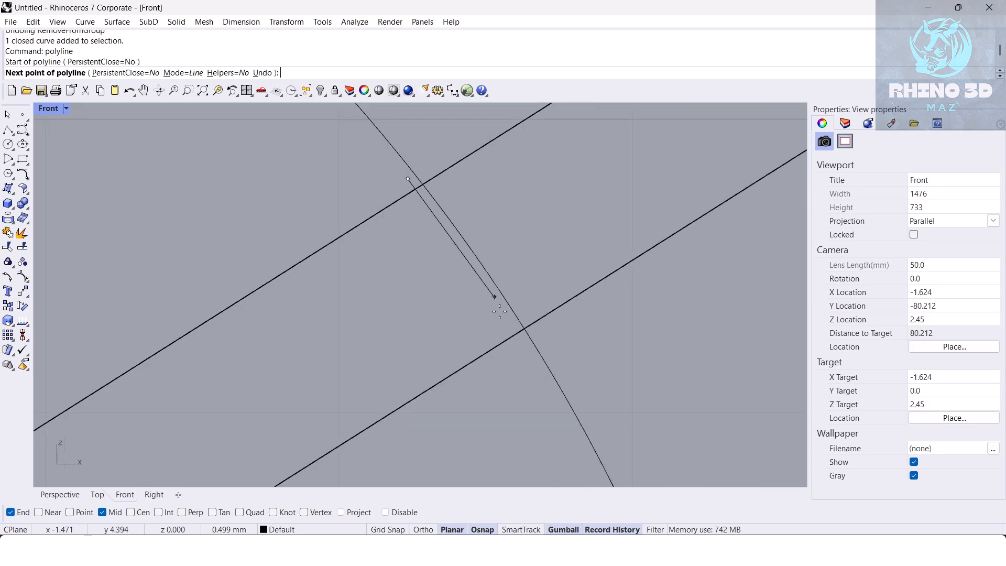
click(534, 369)
right_click(535, 369)
Adjust the short line so it spans the circle's crossings with both edges of the upper arm.
click(517, 340)
click(554, 370)
drag(493, 244, 498, 241)
drag(449, 300, 454, 304)
scroll(452, 313, down, 10)
text(TriangulateMesh)
key(Return)
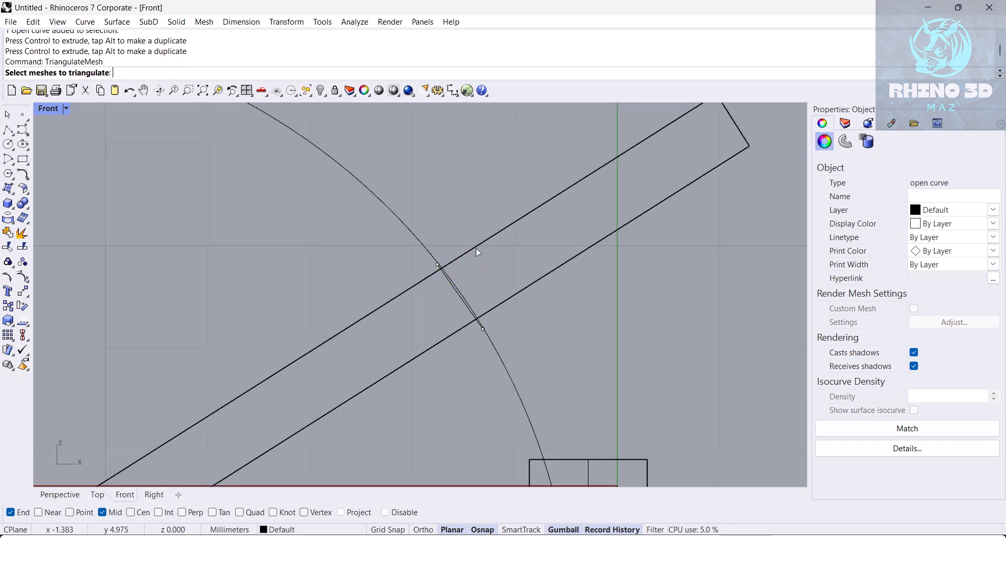
key(Escape)
Trim away the upper arm's outer end with the short line and cap the open end of the folded solid.
click(450, 287)
text(Trim)
key(Return)
click(474, 246)
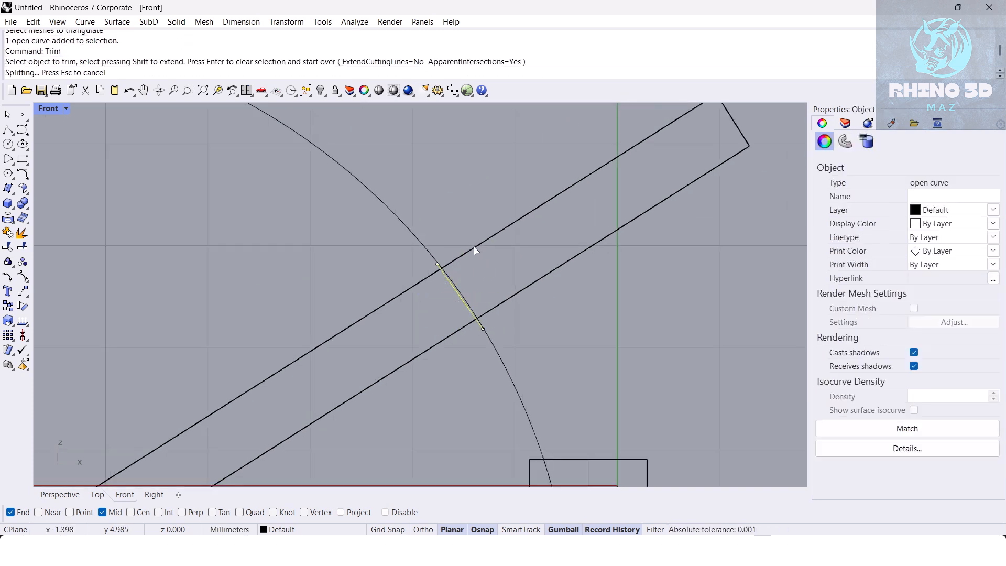
key(Return)
click(427, 276)
text(Cap)
key(Return)
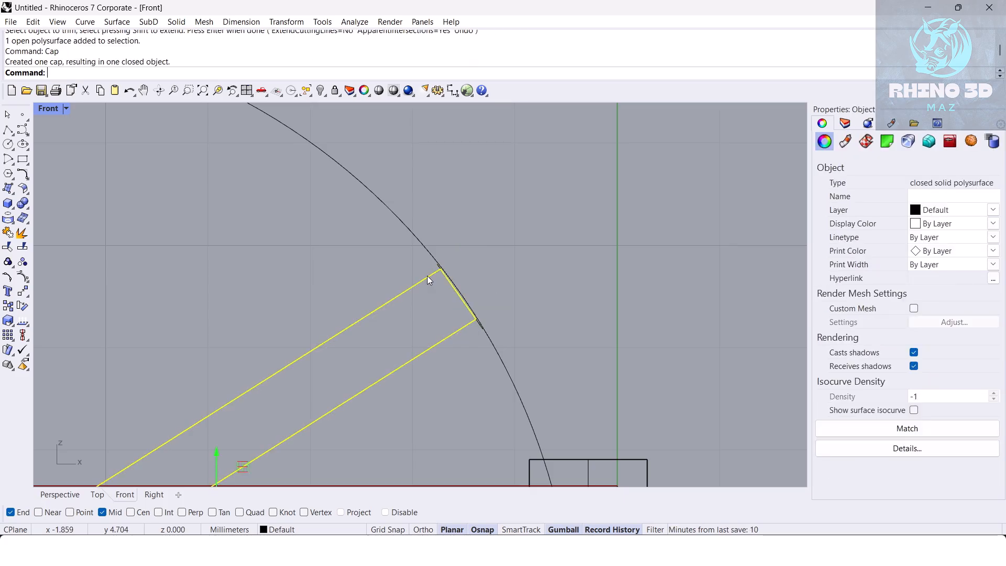
Delete the short cutting line beside the folded solid's trimmed arm in the perspective view.
click(60, 495)
scroll(304, 345, down, 5)
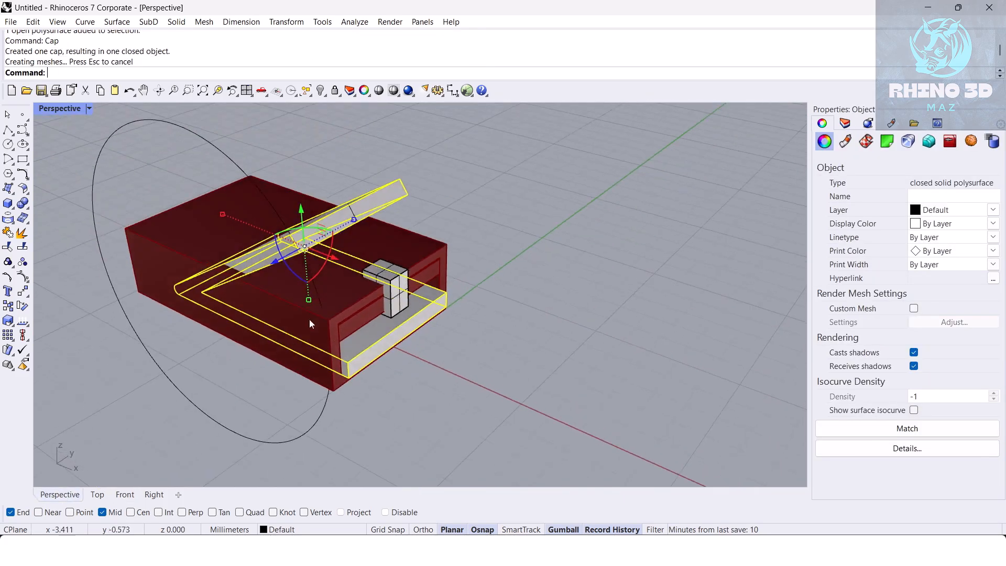
key(Escape)
scroll(350, 238, up, 6)
drag(418, 229, 442, 256)
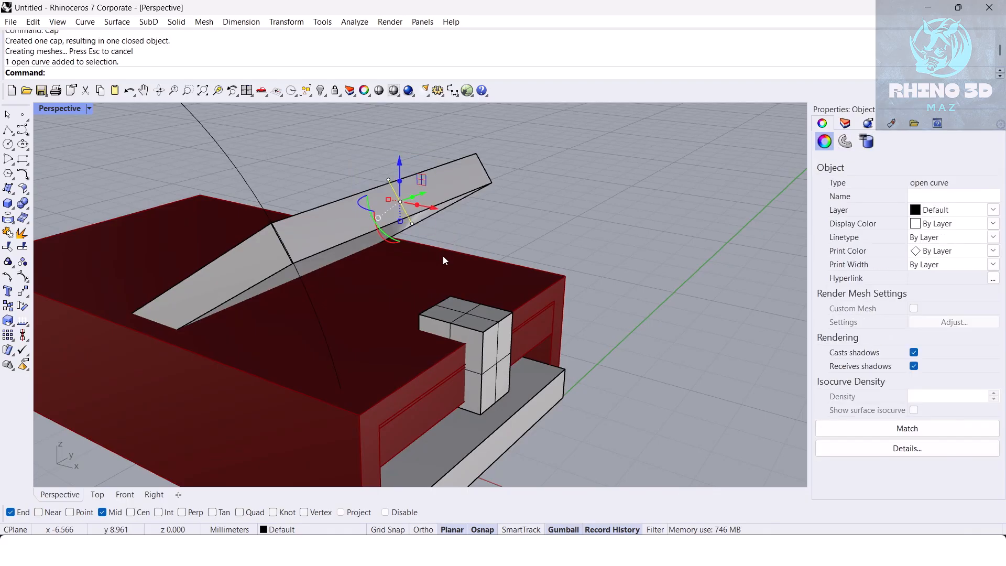
key(Delete)
Step backward and forward through the latest deletion, cap and trim of the folded solid.
key(ctrl+z)
key(ctrl+z)
key(ctrl+z)
key(ctrl+y)
key(ctrl+y)
key(ctrl+y)
right_drag(474, 237, 515, 202)
key(ctrl+z)
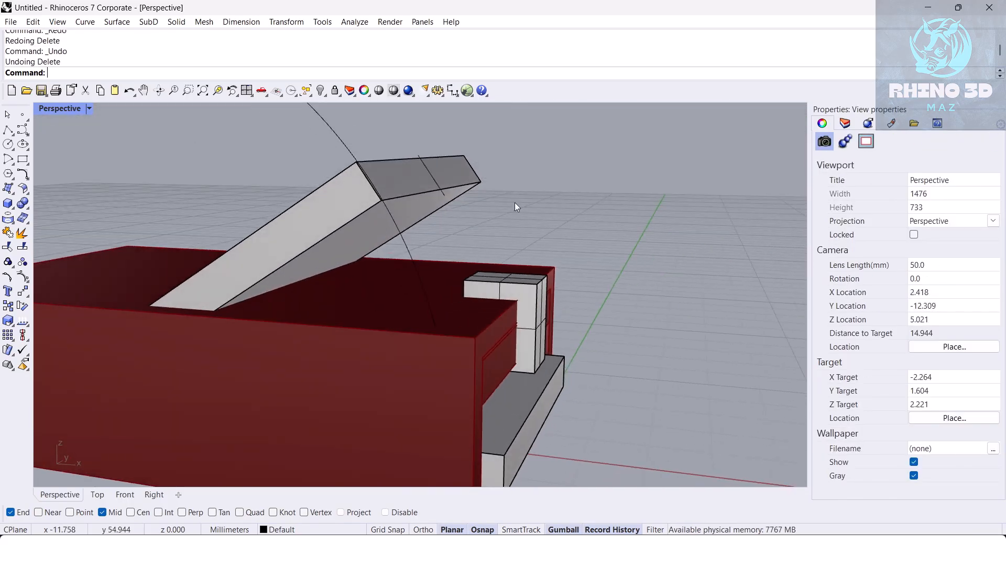
key(ctrl+z)
scroll(426, 164, up, 6)
key(ctrl+y)
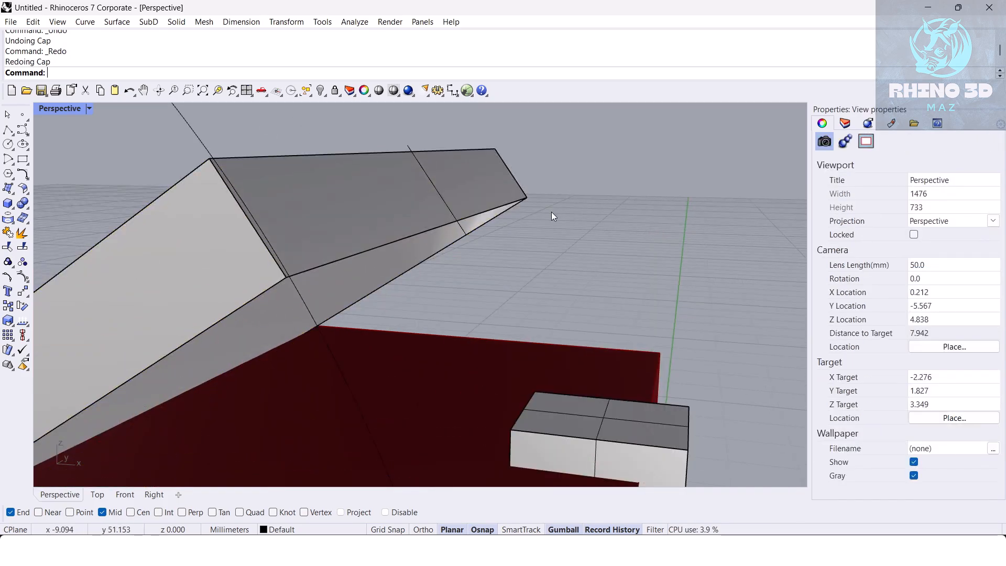
Delete the leftover cutting line near the end of the folded solid's upper arm.
scroll(429, 203, down, 5)
click(505, 263)
key(Delete)
Try to subtract the protruding small block from the grouped box with a Boolean difference.
right_drag(504, 263, 515, 317)
click(525, 325)
right_drag(658, 302, 618, 326)
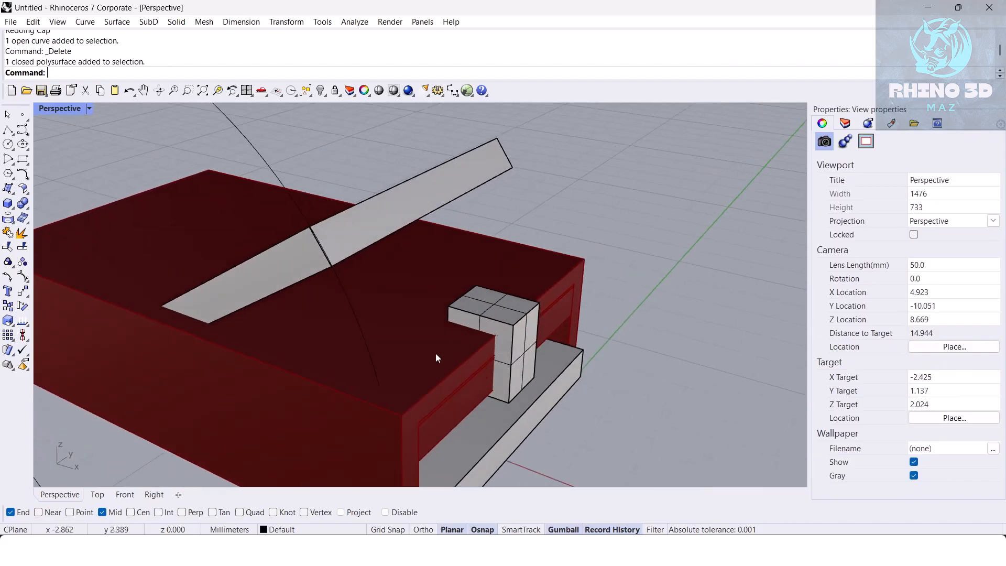
click(439, 352)
key(Return)
click(502, 348)
key(Return)
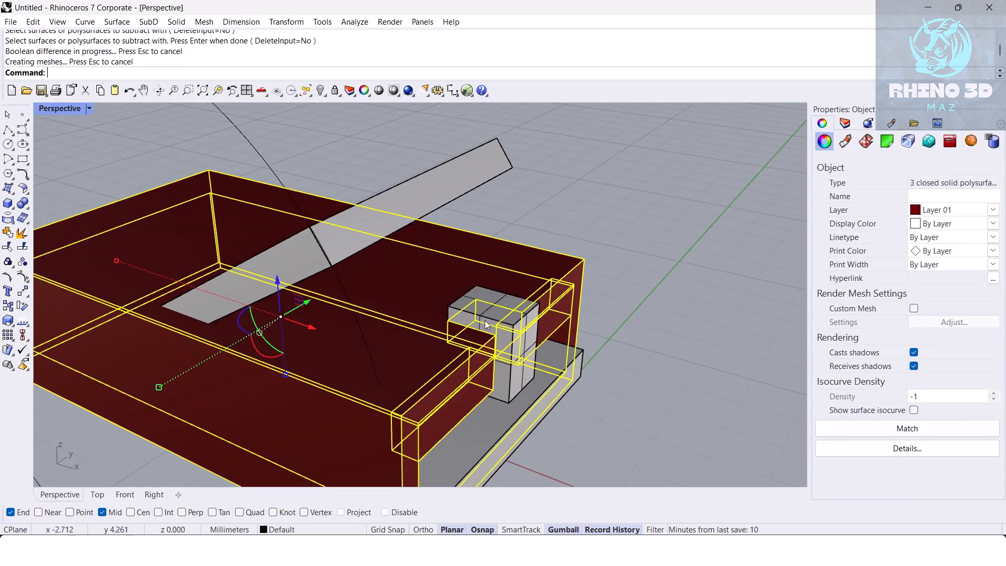
key(ctrl+z)
click(479, 323)
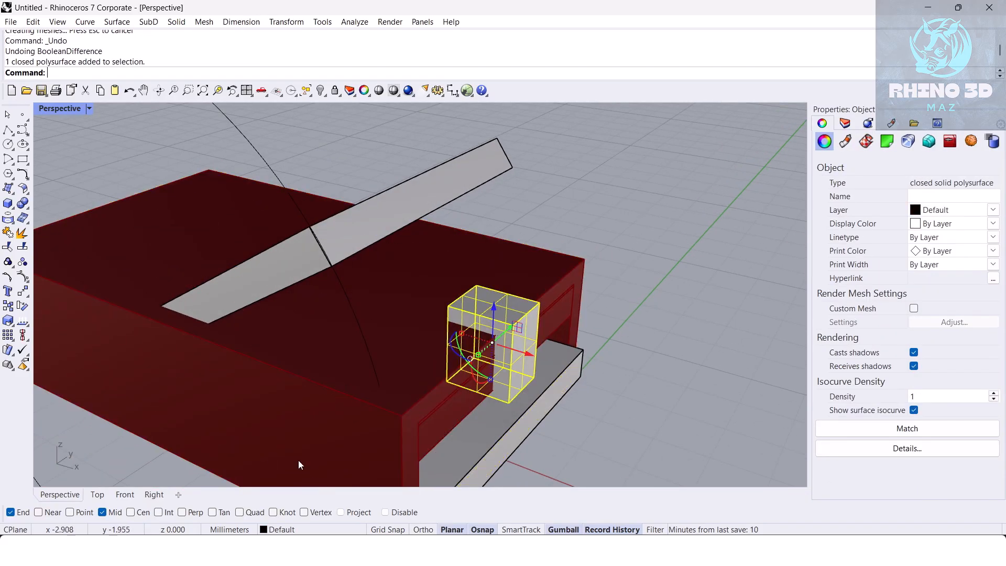
click(122, 498)
scroll(412, 296, down, 3)
key(Escape)
scroll(443, 298, up, 3)
right_drag(443, 297, 427, 312)
click(60, 495)
Extract a copy of the end face of the folded solid's upper arm.
right_drag(360, 332, 313, 326)
text(ExtractSrf)
key(Return)
click(360, 248)
key(Return)
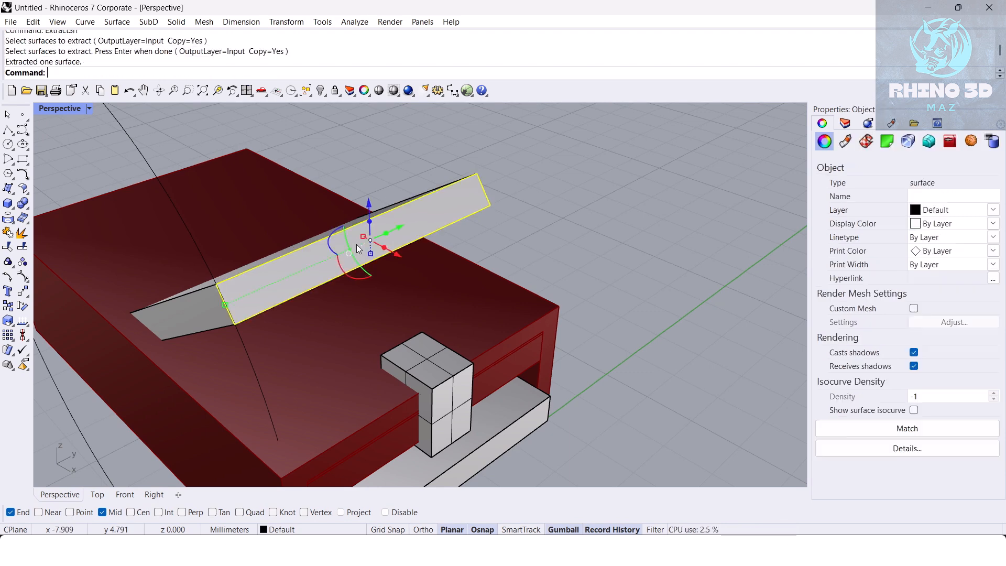
Scale the extracted face along its width from its upper edge's midpoint, bringing the reference corner to a distance of 0.45 mm.
right_drag(360, 247, 377, 295)
scroll(357, 296, up, 4)
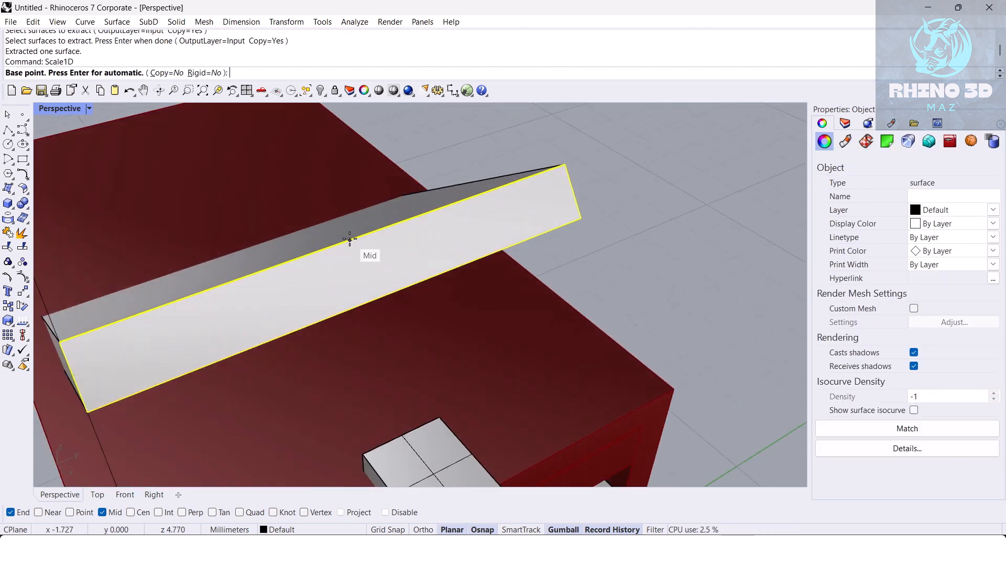
click(564, 164)
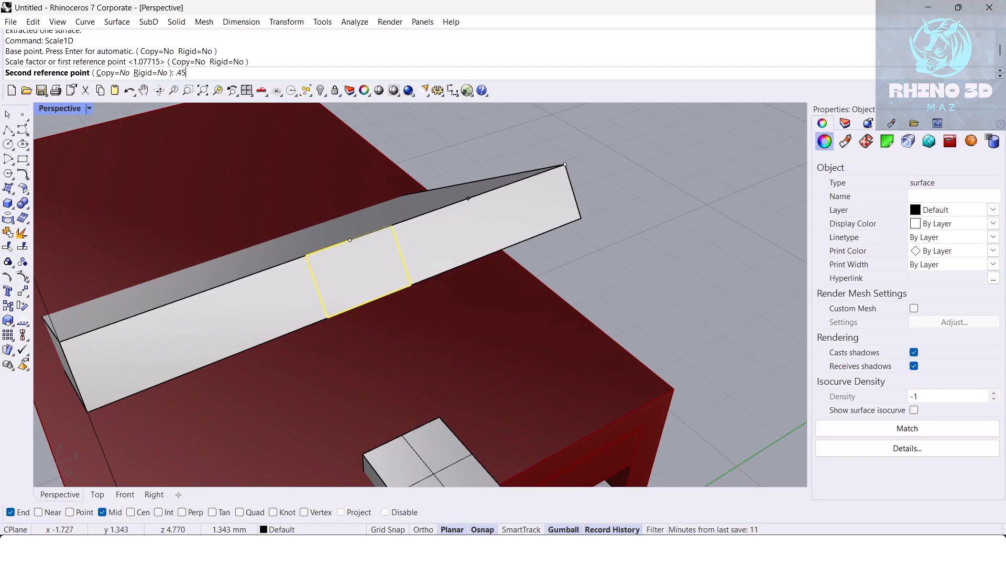
text(.45)
key(Return)
key(Escape)
Extrude the narrowed face outward from the arm's end into a solid tongue.
right_drag(430, 205, 461, 262)
click(469, 202)
right_click(575, 530)
click(654, 417)
right_drag(654, 417, 424, 266)
drag(638, 129, 639, 128)
shift+right_drag(640, 128, 619, 283)
click(550, 272)
Group the tongue with the folded solid.
click(508, 293)
shift+click(400, 320)
mouse_move(448, 262)
right_down()
mouse_move(460, 290)
mouse_move(549, 232)
mouse_move(440, 297)
mouse_move(432, 262)
right_up()
key(ctrl+g)
key(ctrl+g)
key(Escape)
click(248, 460)
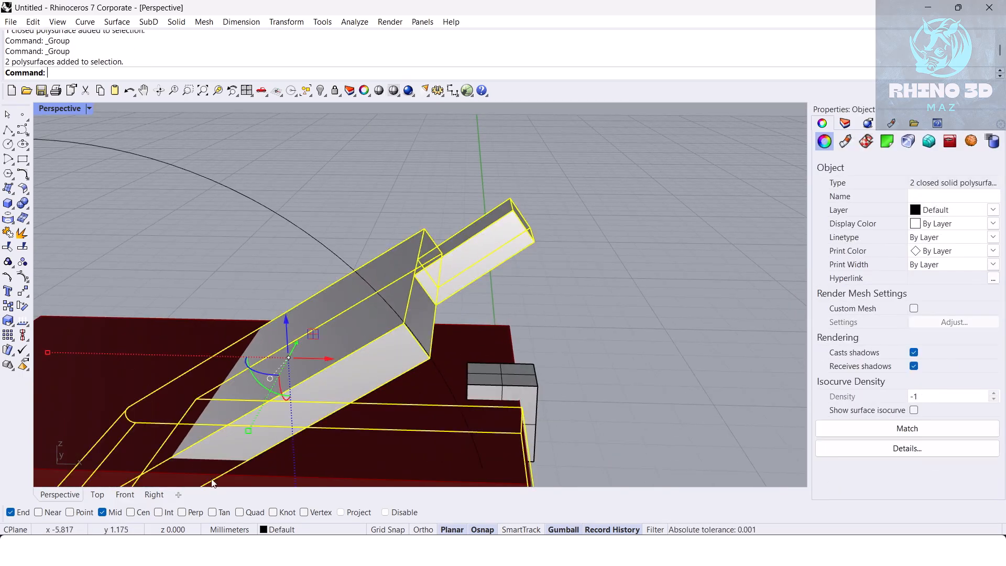
Shift the tongue's outer end face slightly downward in the front view so the tongue lines up with the upper arm.
click(113, 493)
scroll(372, 310, up, 3)
right_drag(372, 311, 412, 290)
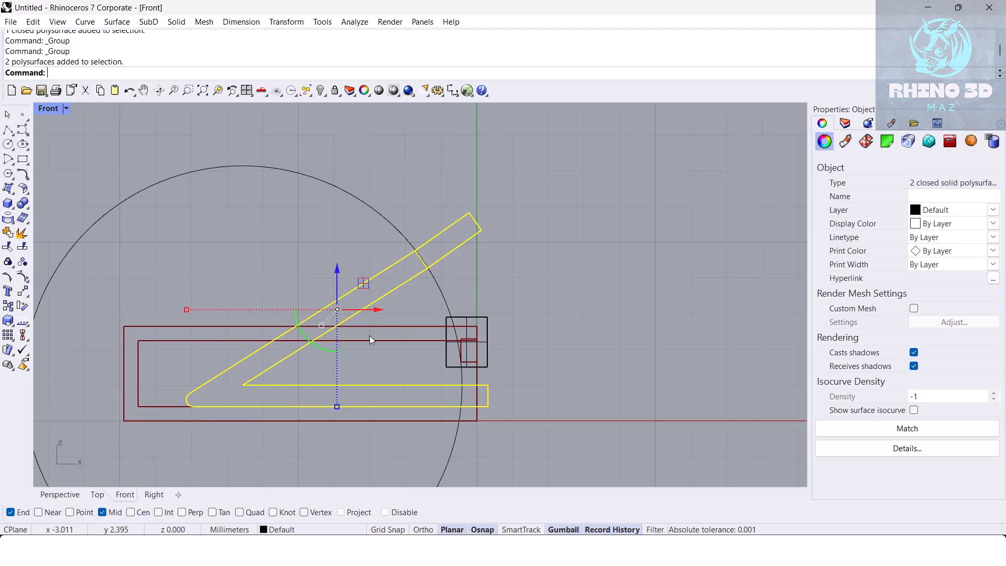
scroll(371, 334, up, 3)
key(Escape)
key(Escape)
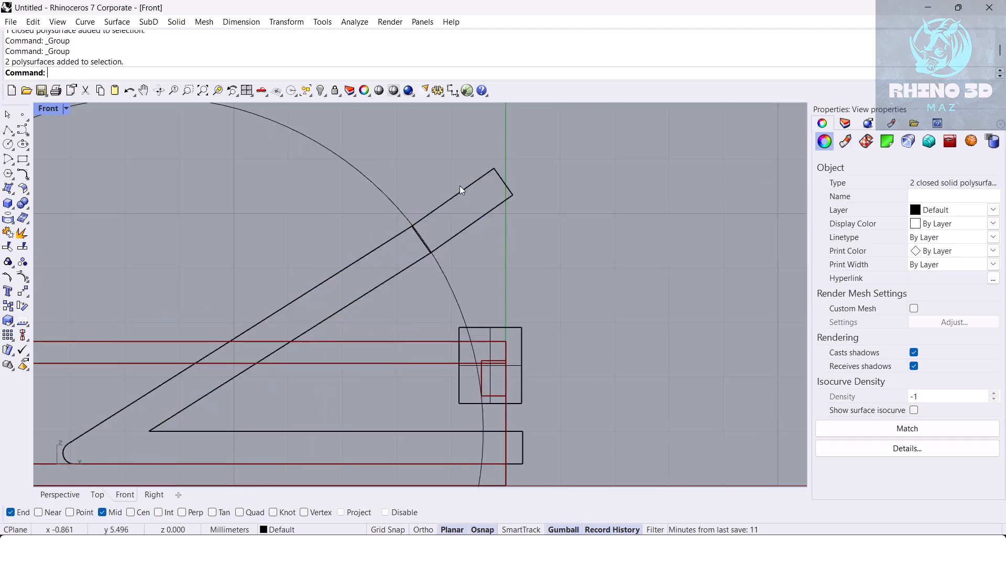
scroll(448, 156, up, 3)
ctrl+shift+drag(478, 141, 563, 237)
click(536, 278)
scroll(518, 246, down, 10)
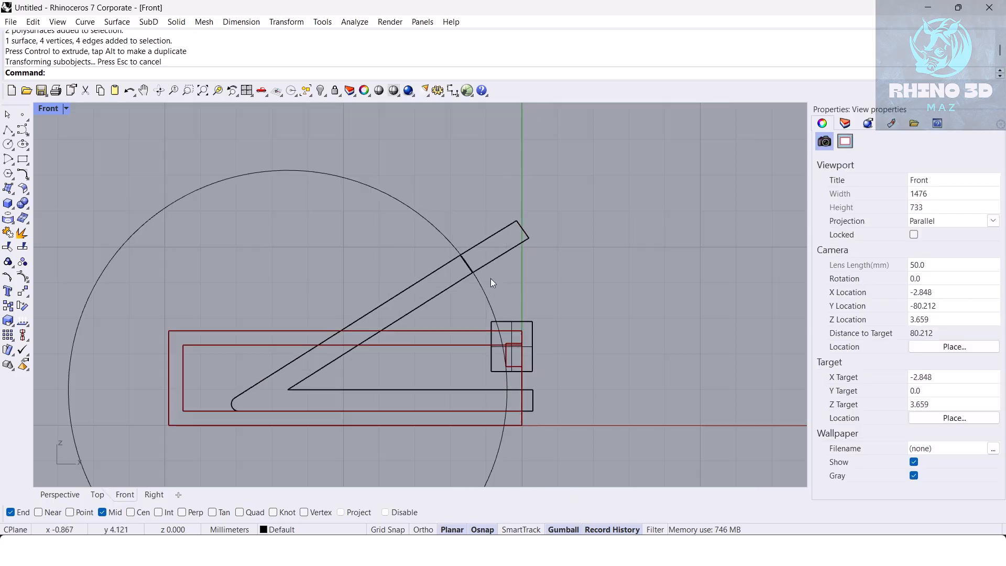
Rotate a copy of the folded solid about 26° clockwise around its inner fold corner so its arm meets the strip, and hide the original.
click(467, 277)
right_drag(496, 292, 493, 278)
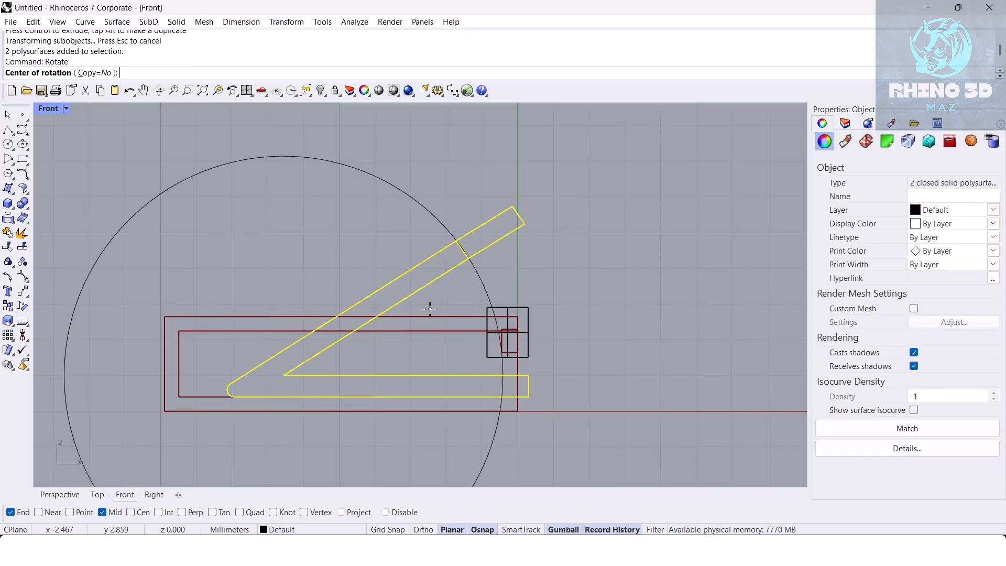
scroll(295, 374, up, 4)
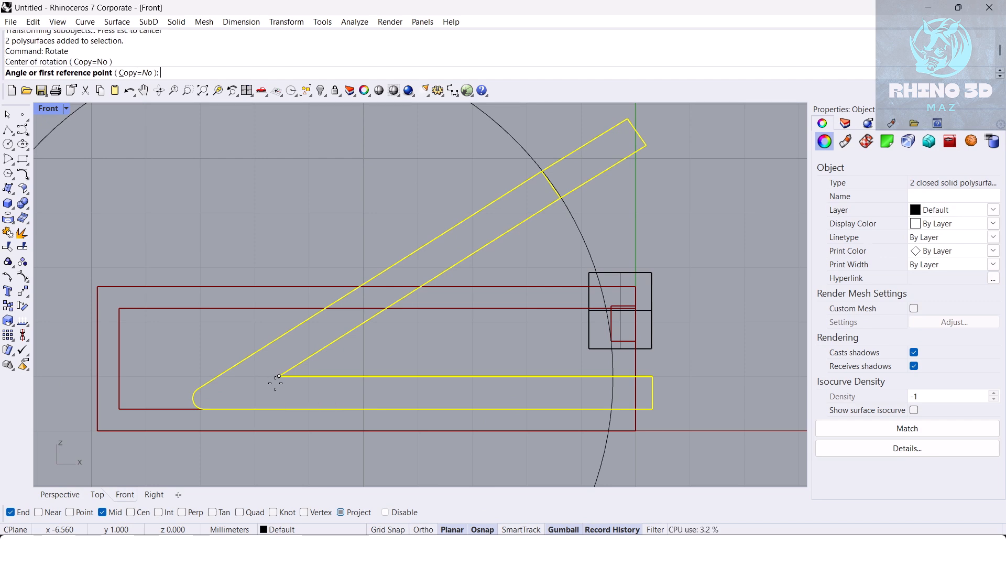
scroll(275, 383, down, 4)
click(135, 73)
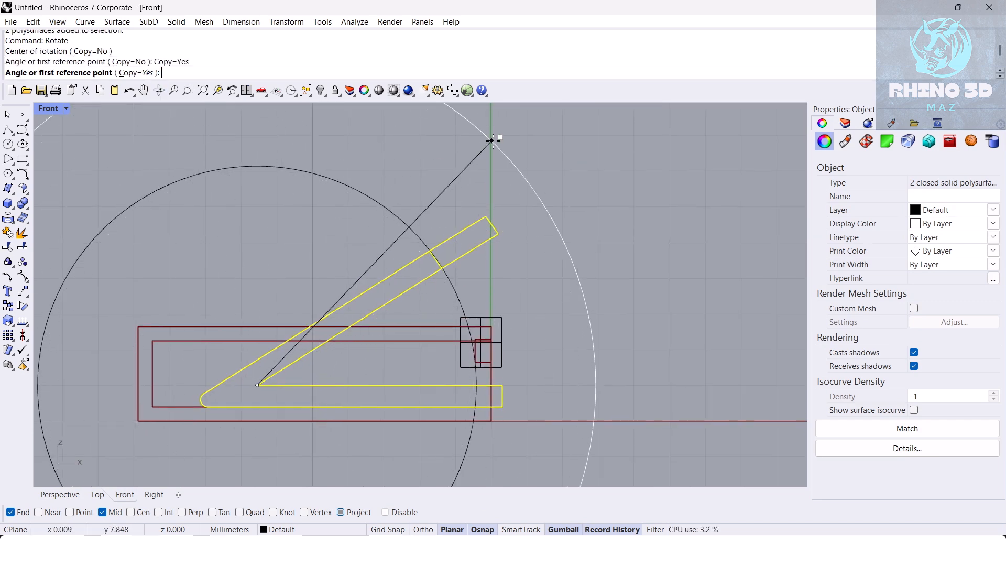
click(491, 140)
scroll(558, 280, up, 2)
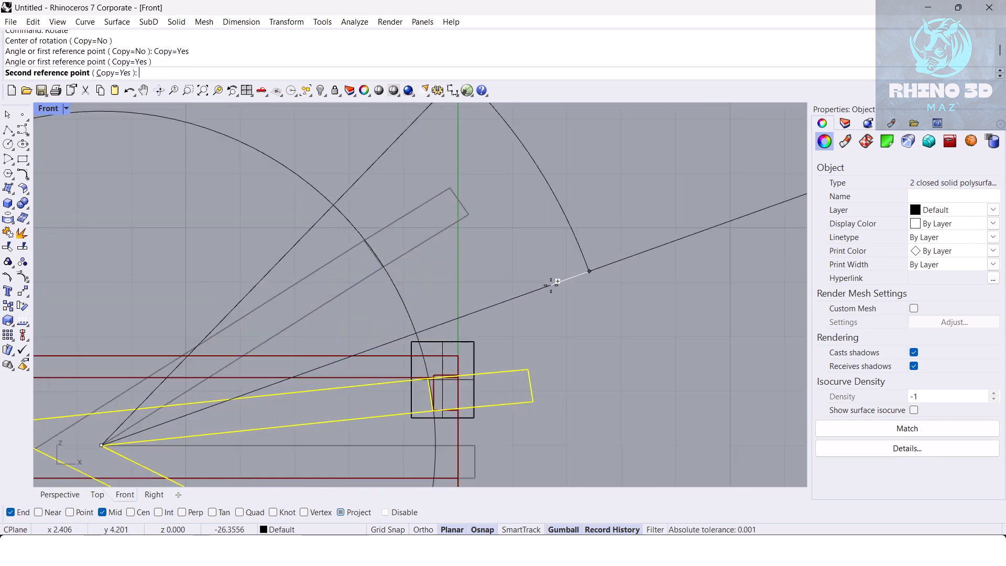
key(Return)
scroll(528, 282, down, 3)
scroll(423, 246, up, 3)
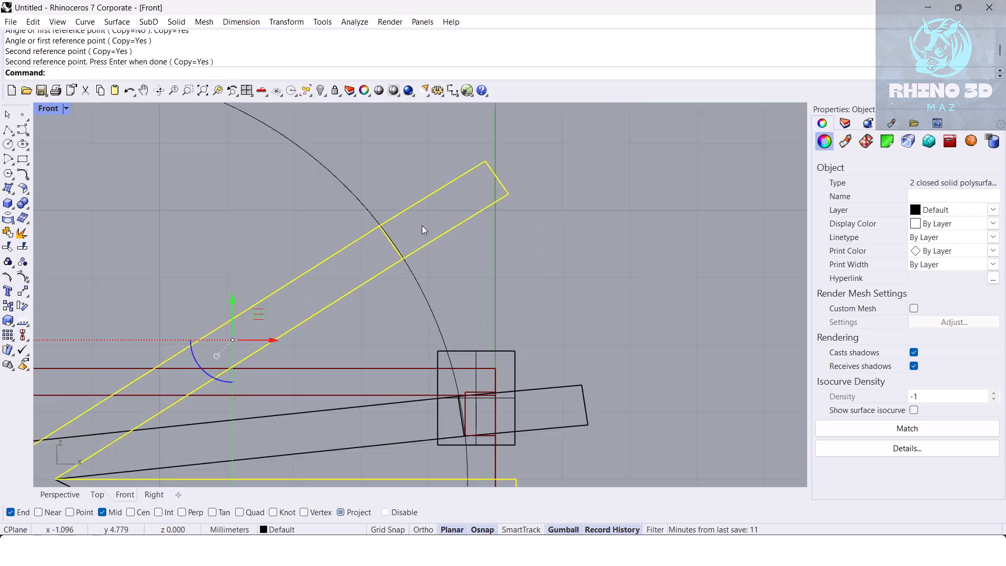
key(ctrl+h)
scroll(421, 225, down, 3)
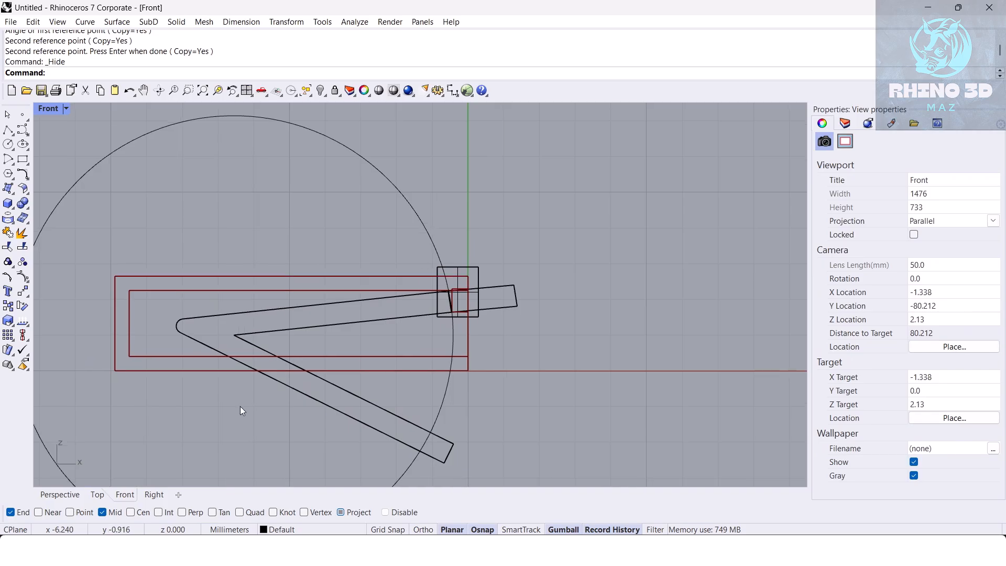
Examine how the rotated copy's tongue passes through the strip and small block at the box's opening.
click(61, 495)
scroll(367, 309, up, 5)
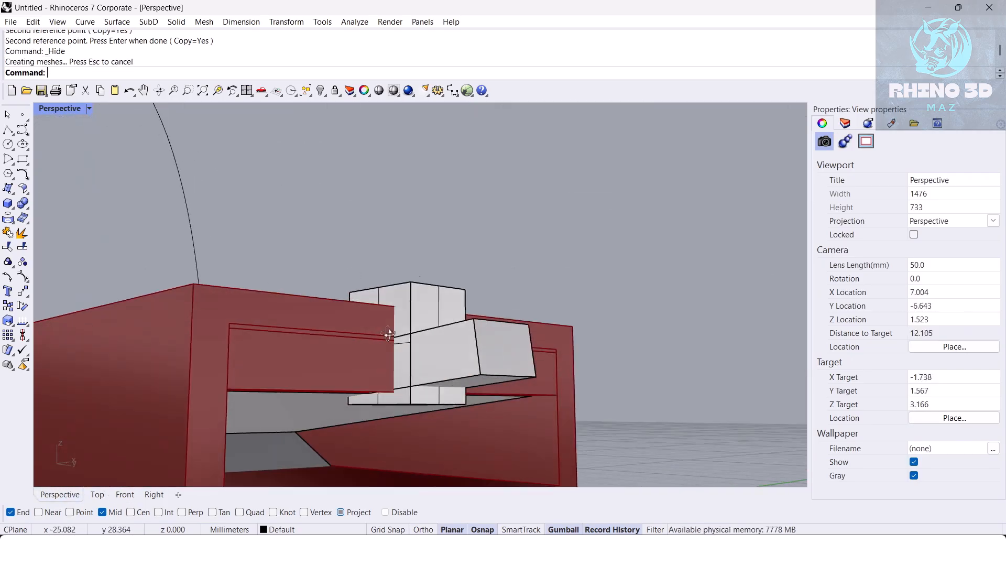
scroll(354, 312, up, 6)
right_drag(354, 314, 483, 337)
scroll(456, 337, up, 6)
scroll(452, 320, down, 6)
scroll(433, 332, down, 8)
scroll(475, 310, up, 6)
scroll(461, 310, down, 4)
shift+right_drag(483, 336, 465, 302)
right_drag(465, 302, 477, 301)
Move the small block outward in the front view until its inner side aligns with the rotated arm's upper end corner.
click(476, 301)
click(558, 301)
click(449, 288)
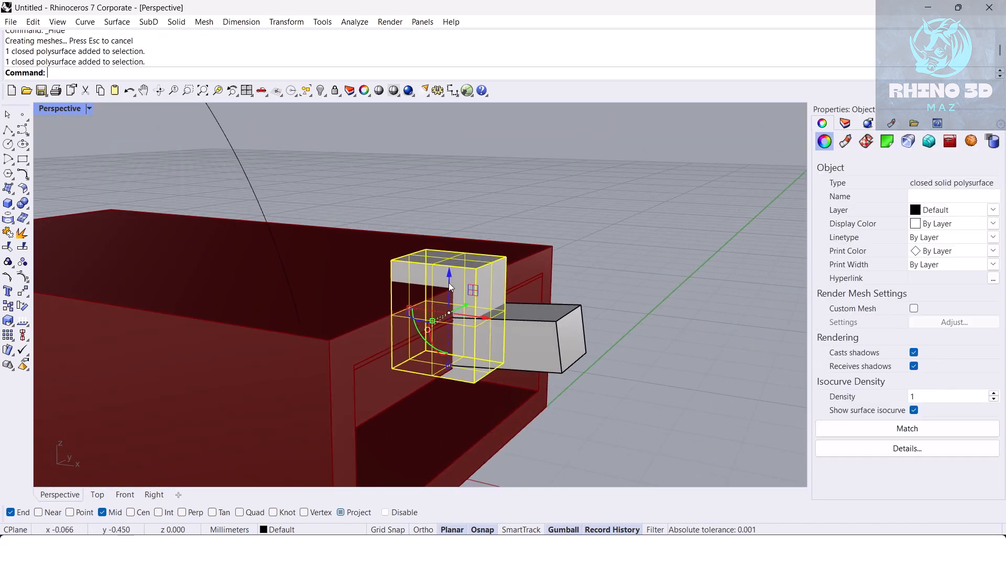
click(125, 494)
scroll(454, 298, up, 8)
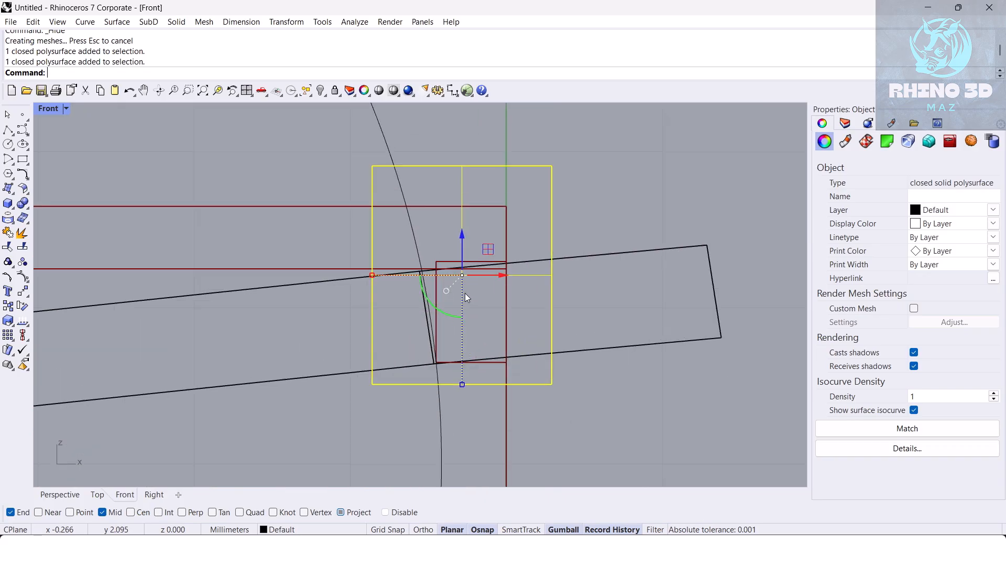
drag(525, 274, 574, 285)
click(631, 206)
scroll(452, 247, up, 2)
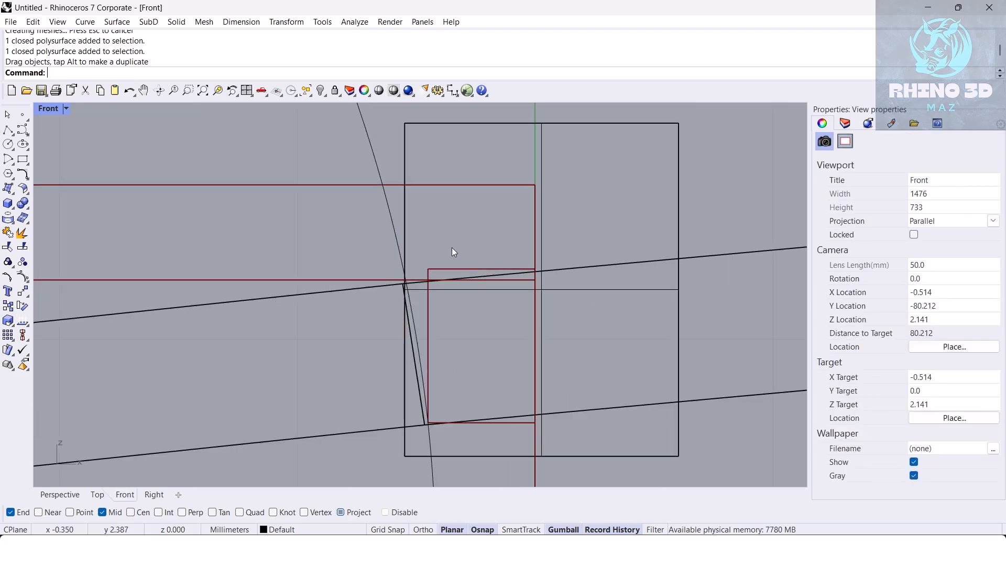
scroll(405, 199, down, 1)
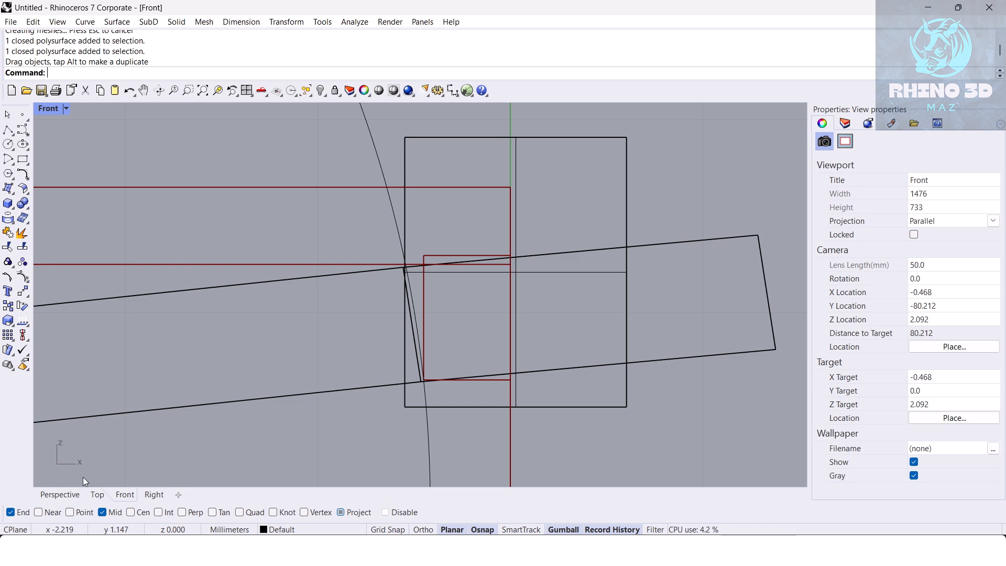
scroll(410, 275, down, 2)
right_drag(430, 332, 403, 330)
Subtract the small block from the grouped box with a Boolean difference and delete the block.
click(60, 495)
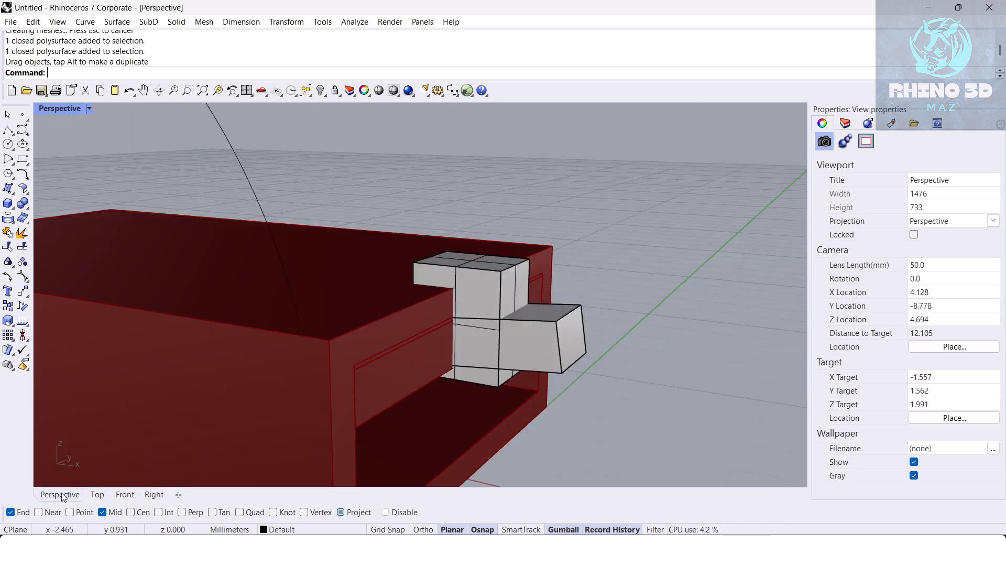
right_drag(424, 294, 441, 335)
scroll(495, 315, up, 4)
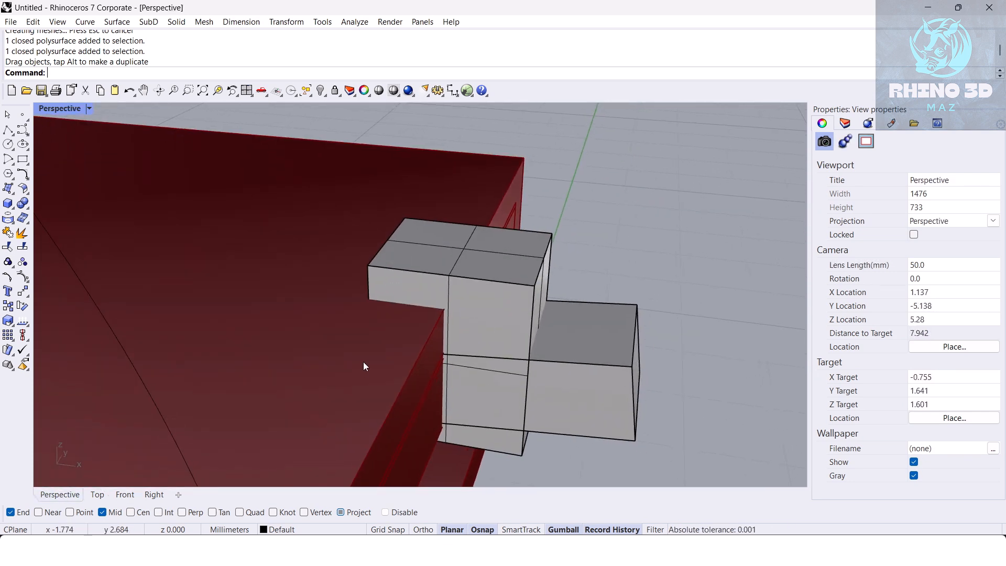
click(393, 333)
text(BooleanDifference)
key(Return)
click(467, 251)
key(Return)
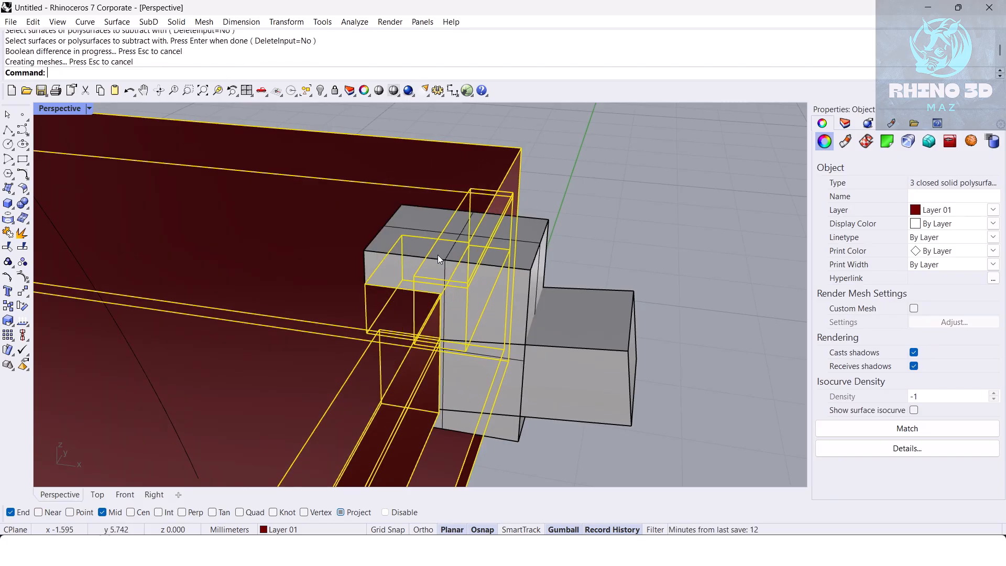
click(438, 255)
key(Delete)
Remove the tongue from its group with the rotated folded solid.
right_drag(438, 257, 505, 303)
click(488, 341)
click(590, 256)
click(481, 315)
key(Return)
Scale the tongue in one direction to a 1 mm length, starting from its end at the arm.
text(Scale1D)
scroll(336, 267, up, 10)
key(Return)
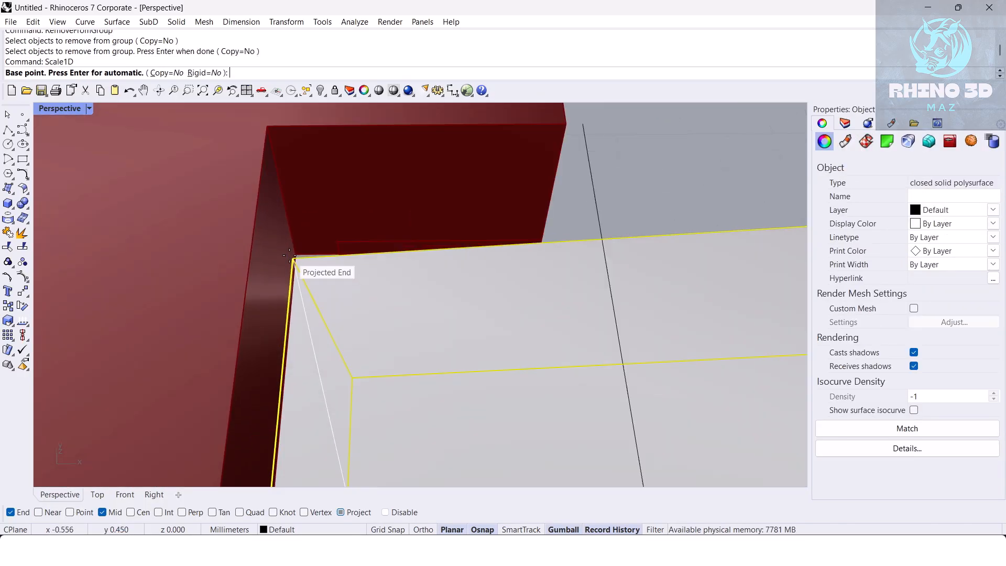
click(291, 257)
scroll(292, 257, down, 5)
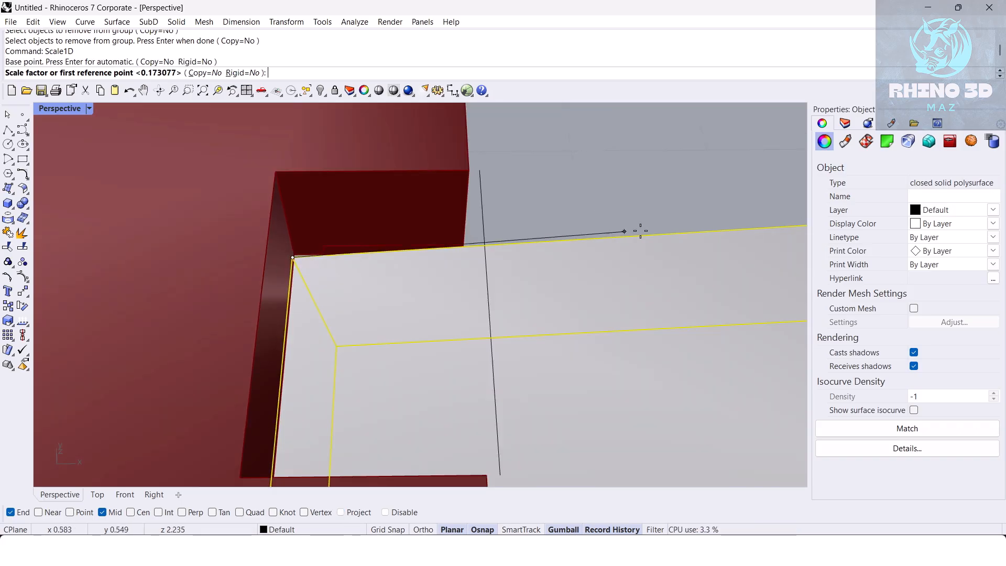
scroll(492, 250, up, 4)
click(651, 241)
text(1)
key(Return)
Extract a copy of the shortened tongue's top face as a separate surface.
scroll(584, 244, down, 5)
right_drag(579, 243, 483, 319)
click(525, 233)
key(Return)
click(391, 280)
key(Return)
scroll(455, 305, down, 6)
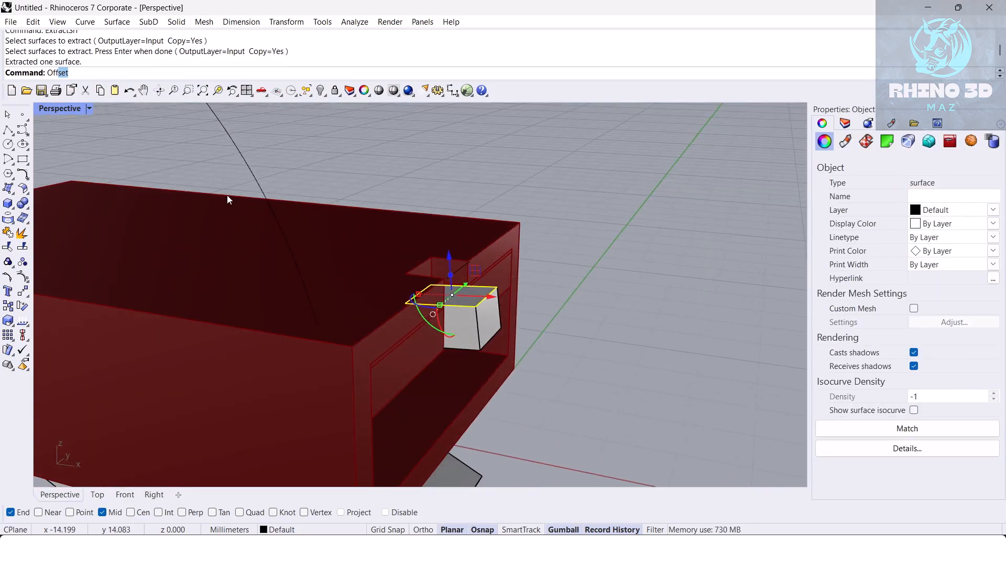
Offset the extracted face 1 mm upward as a solid, forming an upright block on the tongue.
click(79, 140)
scroll(436, 268, up, 3)
right_drag(436, 268, 588, 279)
text(1)
key(Return)
key(Return)
click(561, 262)
Group the shortened tongue with the upright block above it.
click(542, 293)
shift+click(543, 338)
shift+right_drag(542, 337, 398, 318)
scroll(532, 304, down, 5)
shift+click(355, 290)
scroll(355, 291, down, 3)
click(480, 239)
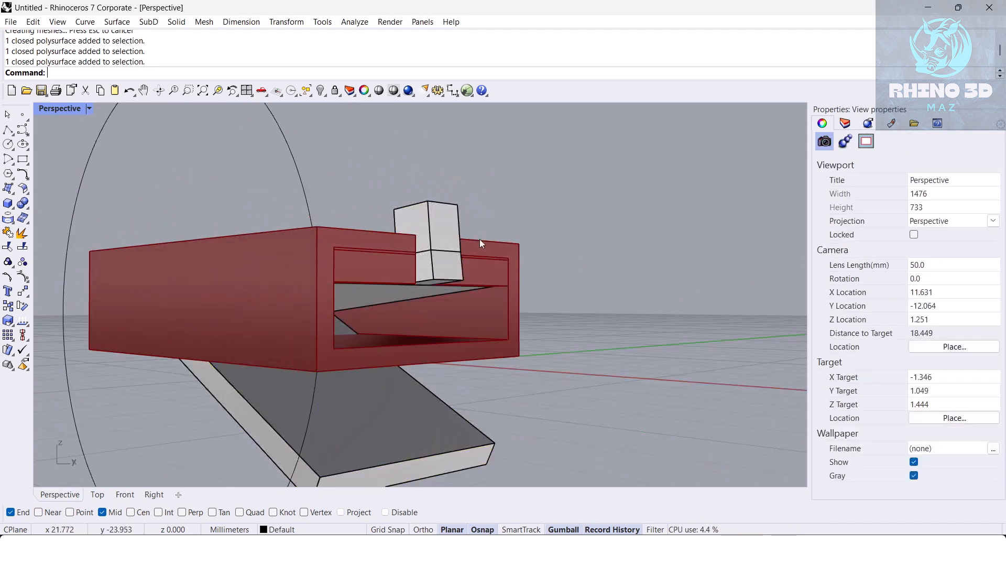
scroll(479, 239, up, 3)
click(446, 267)
shift+click(443, 229)
key(ctrl+g)
key(ctrl+g)
Extract a copy of the upright block's top face as a separate surface.
right_drag(602, 210, 634, 237)
click(634, 237)
scroll(448, 248, up, 4)
right_drag(427, 220, 420, 281)
text(ExtractSrf)
key(Return)
click(421, 276)
key(Return)
Scale the extracted top face into a larger, elongated rectangle and lower it slightly into the upright block.
shift+drag(381, 297, 283, 362)
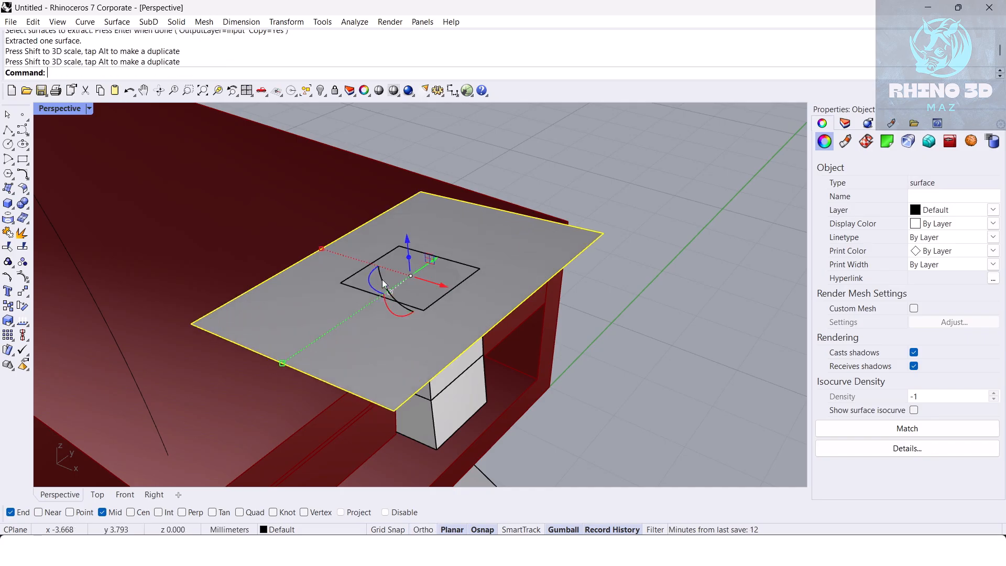
drag(321, 253, 341, 265)
right_drag(340, 265, 201, 322)
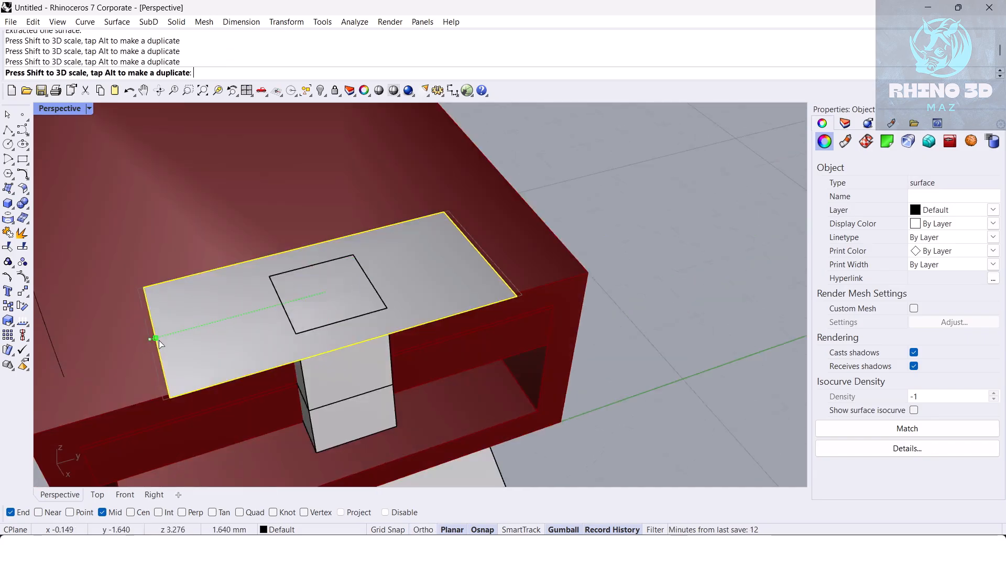
right_drag(270, 307, 469, 203)
drag(467, 198, 480, 193)
click(590, 157)
right_drag(590, 157, 534, 230)
scroll(530, 253, up, 3)
Offset the enlarged rectangular surface into a solid cap over the upright block.
click(530, 253)
scroll(526, 253, down, 4)
right_drag(426, 268, 436, 261)
text(OffsetSrf)
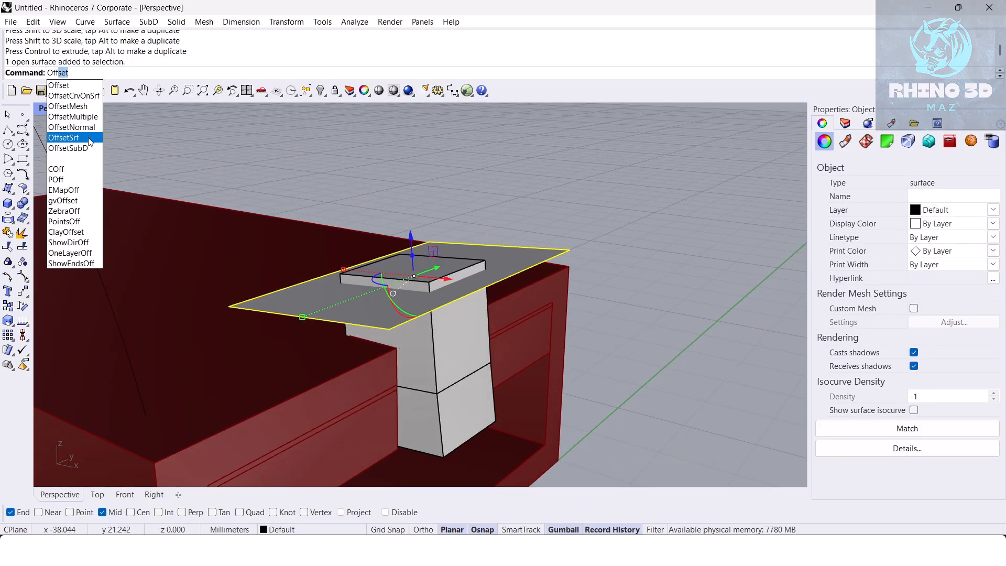
key(Return)
key(Return)
right_drag(348, 272, 503, 157)
Fillet the edges of the cap with a 0.2 mm radius.
text(Fi)
scroll(433, 269, down, 3)
click(90, 121)
text(.2)
key(Return)
click(521, 207)
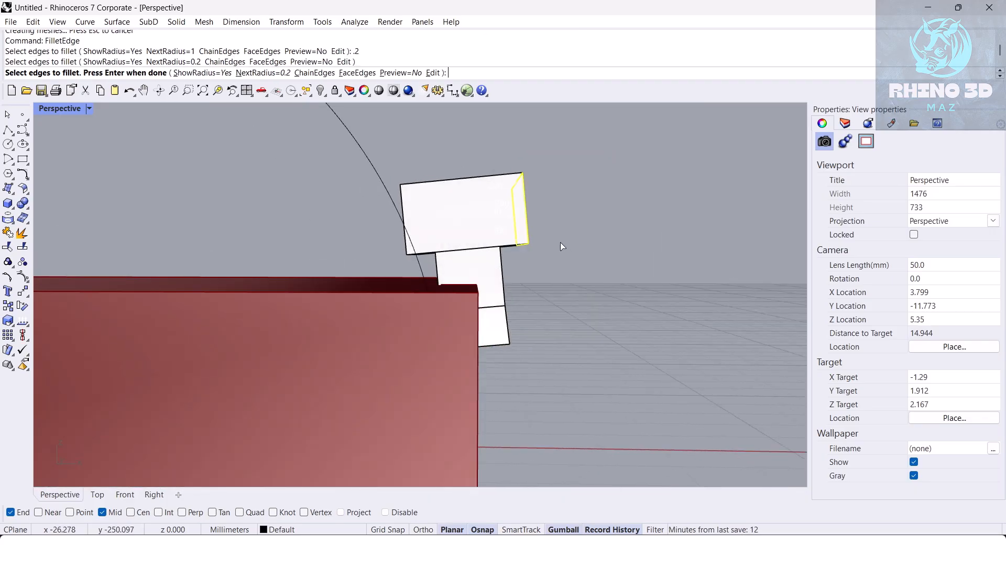
right_drag(565, 247, 530, 175)
click(462, 194)
right_drag(461, 191, 386, 186)
drag(422, 263, 423, 263)
right_drag(423, 263, 555, 279)
click(582, 260)
key(Return)
key(Return)
Group the rounded cap with the upright block and tongue.
right_drag(467, 260, 397, 282)
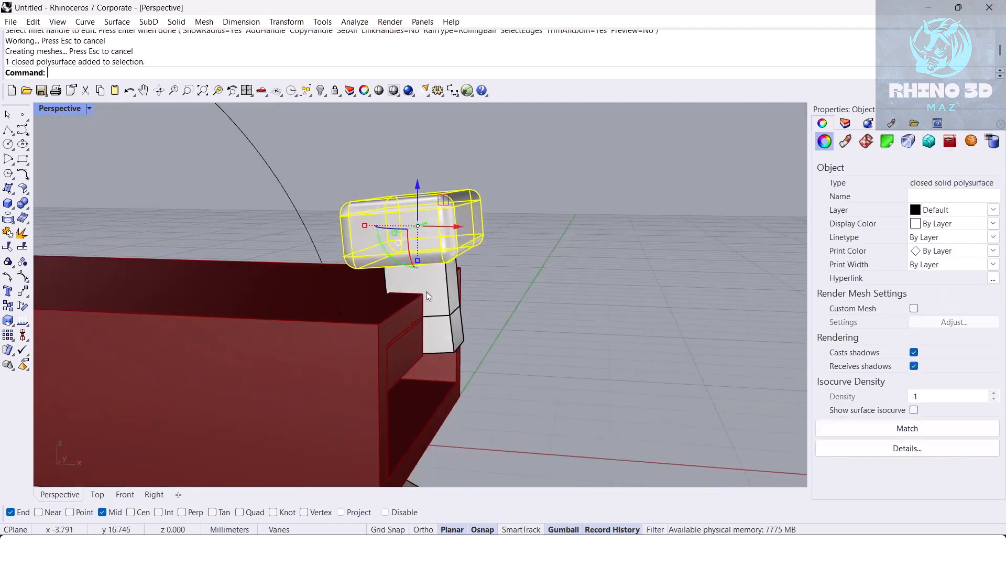
scroll(430, 292, up, 2)
shift+click(458, 335)
key(ctrl+g)
key(ctrl+g)
scroll(475, 288, down, 2)
Show the hidden V-shaped folded clip again with ShowSelected.
click(499, 278)
scroll(498, 278, down, 4)
right_drag(498, 278, 523, 309)
text(Show)
key(Return)
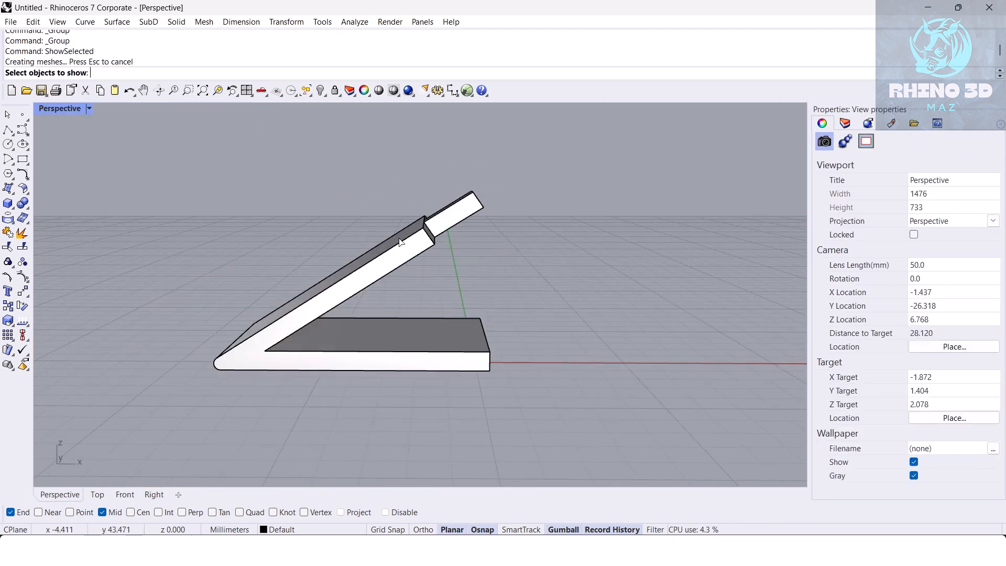
click(396, 239)
key(Return)
Rotate the capped tongue group without copying, in the front view, until its lower corner meets the end of the clip's raised arm.
scroll(463, 261, up, 4)
right_drag(463, 261, 413, 238)
click(473, 285)
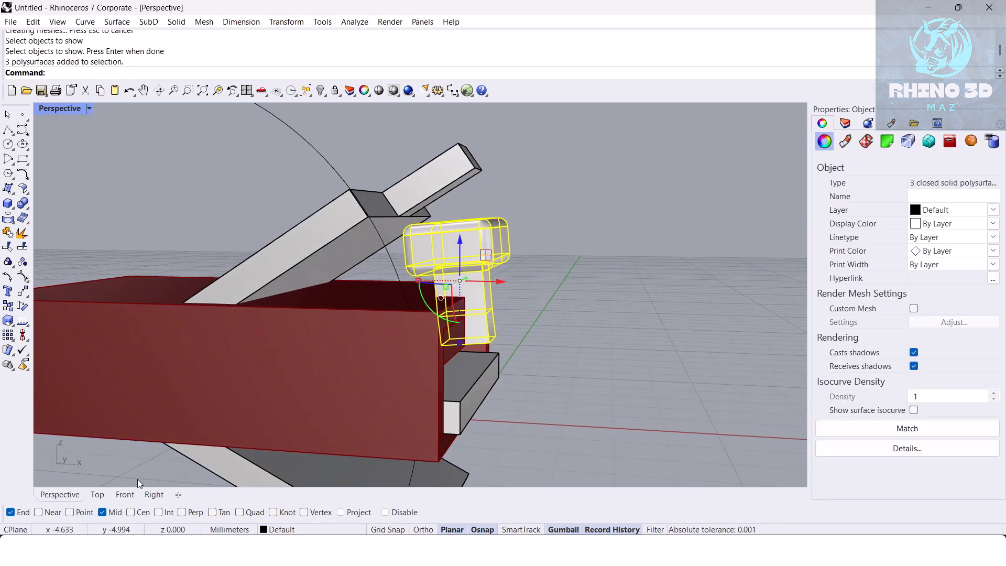
click(124, 494)
scroll(458, 300, down, 3)
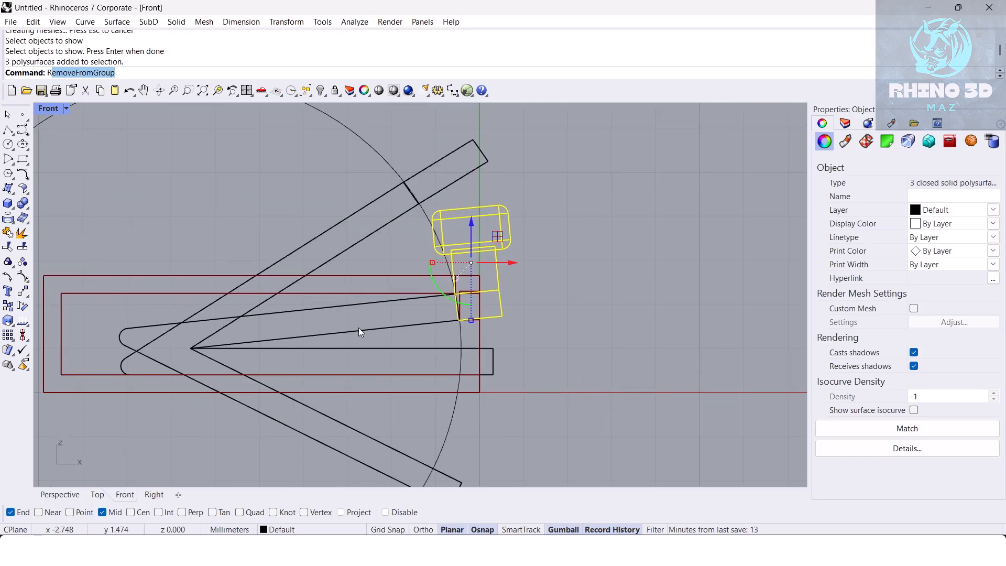
click(103, 74)
scroll(197, 320, up, 3)
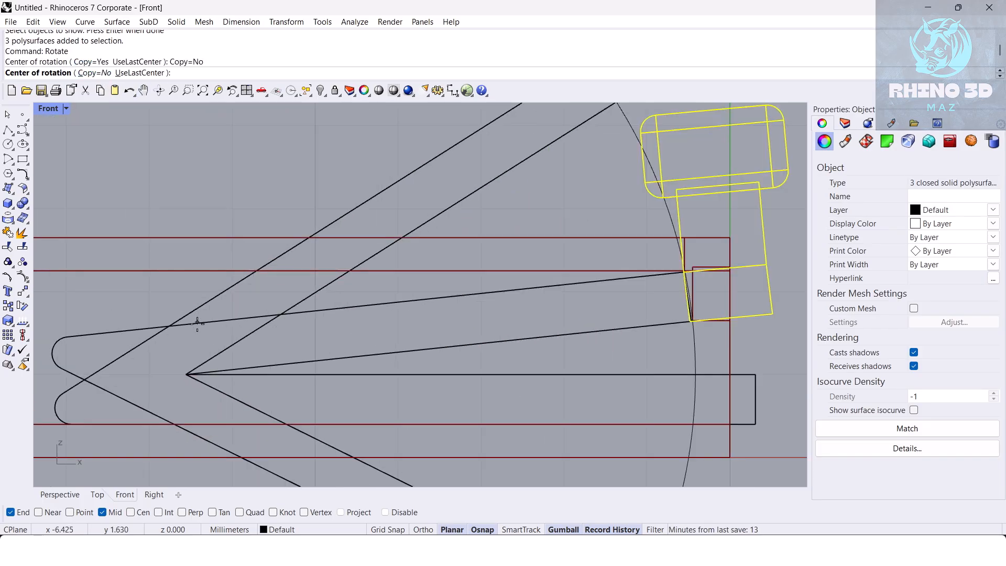
scroll(367, 353, down, 2)
scroll(545, 333, up, 3)
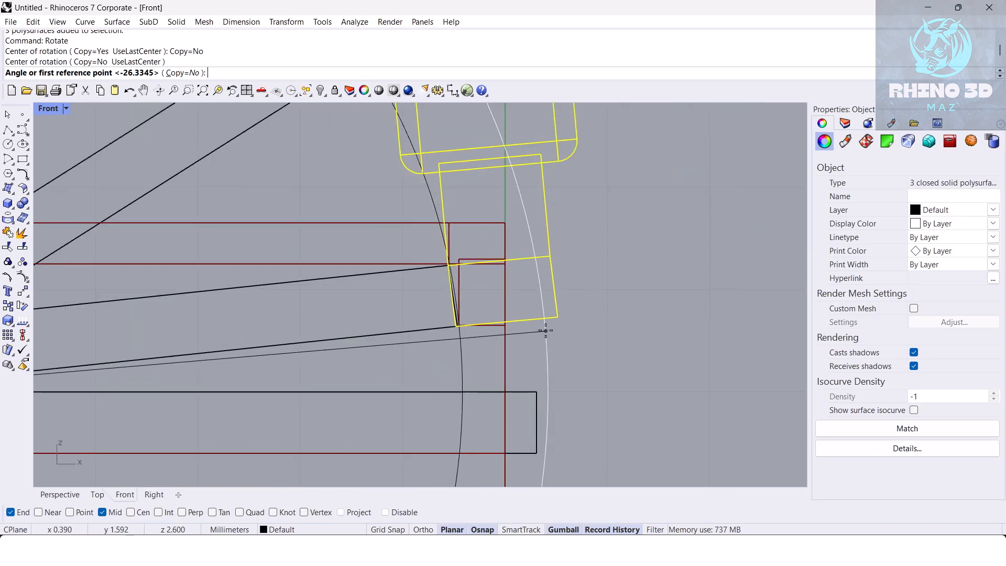
click(456, 326)
scroll(455, 327, down, 3)
scroll(393, 235, up, 3)
click(389, 235)
scroll(388, 235, down, 8)
right_drag(401, 244, 407, 257)
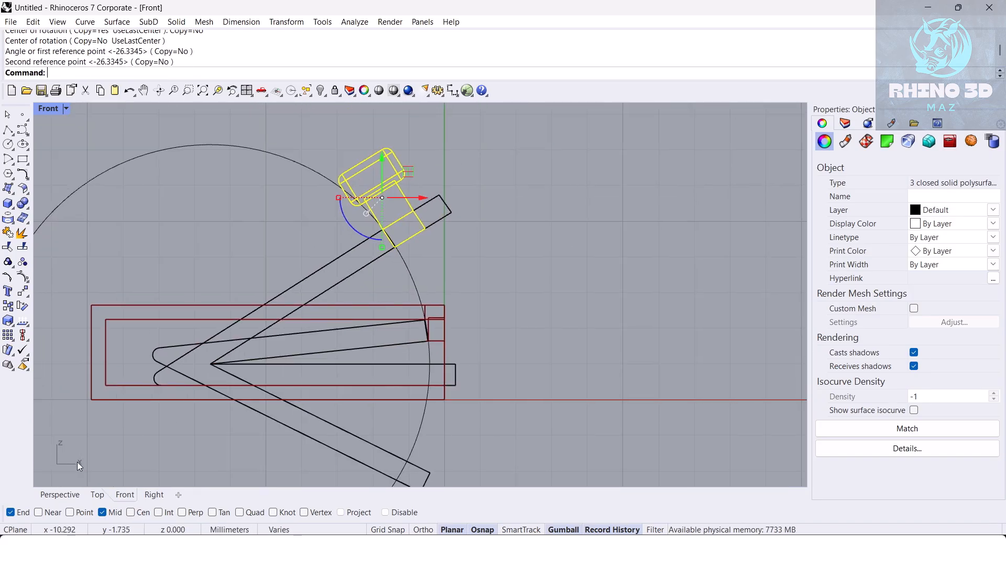
Delete the rotated copy of the folded solid that protrudes below the box.
click(62, 495)
right_drag(375, 294, 351, 314)
shift+right_drag(444, 384, 442, 339)
shift+right_drag(423, 442, 495, 312)
click(419, 422)
key(Delete)
Remove the original long tongue from the clip's group and delete it.
text(Re)
key(Return)
click(492, 231)
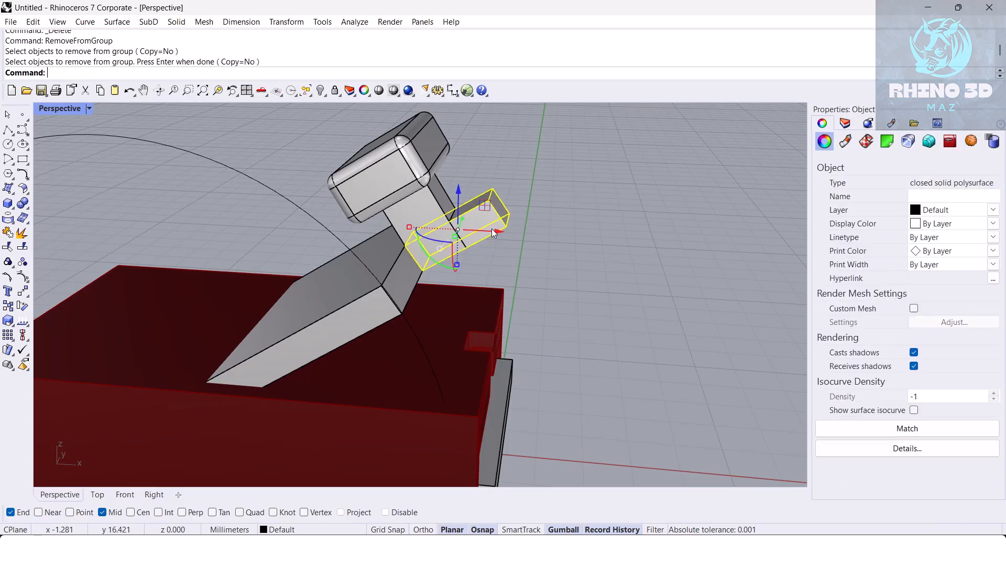
key(Delete)
Group the capped tongue assembly with the clip's raised arm.
mouse_move(476, 240)
right_down()
mouse_move(481, 207)
mouse_move(473, 247)
mouse_move(463, 240)
right_up()
click(468, 212)
shift+click(435, 243)
key(ctrl+g)
key(ctrl+g)
key(ctrl+g)
click(472, 246)
click(461, 237)
click(464, 218)
Draw a polyline along the upper outer edge of the box's open end.
right_drag(407, 278, 357, 338)
scroll(408, 316, up, 4)
text(polyline)
key(Return)
click(317, 255)
click(445, 240)
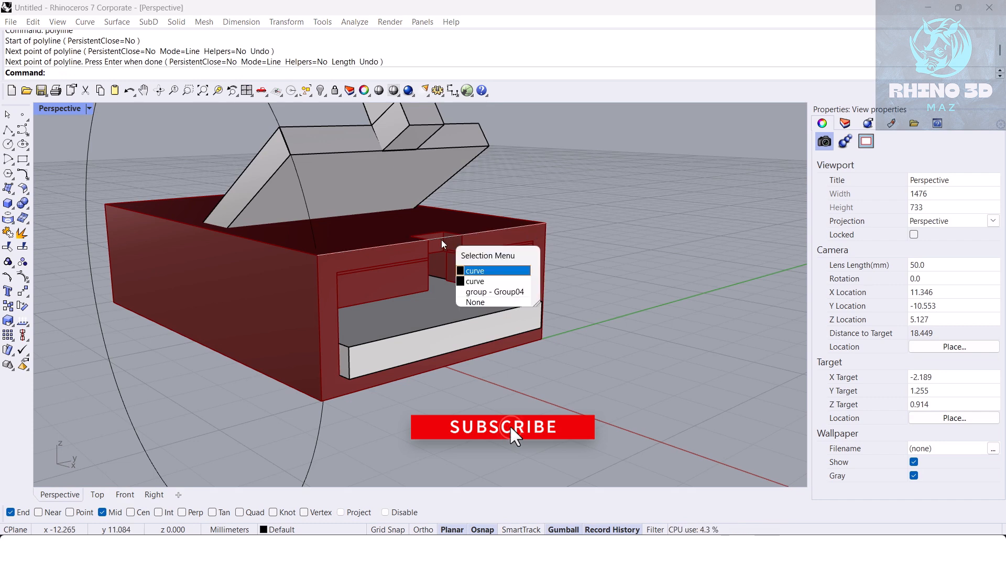
click(608, 240)
text(loft)
key(Return)
click(507, 351)
key(Return)
click(443, 240)
key(Return)
key(Return)
key(Escape)
Loft a surface between the upper and lower outer edges of the box's open end.
key(Return)
click(409, 246)
click(414, 376)
key(Return)
key(Return)
Extrude the lofted surface outward from the box's open end into a solid block.
right_drag(430, 378, 504, 324)
click(479, 314)
drag(500, 316, 547, 328)
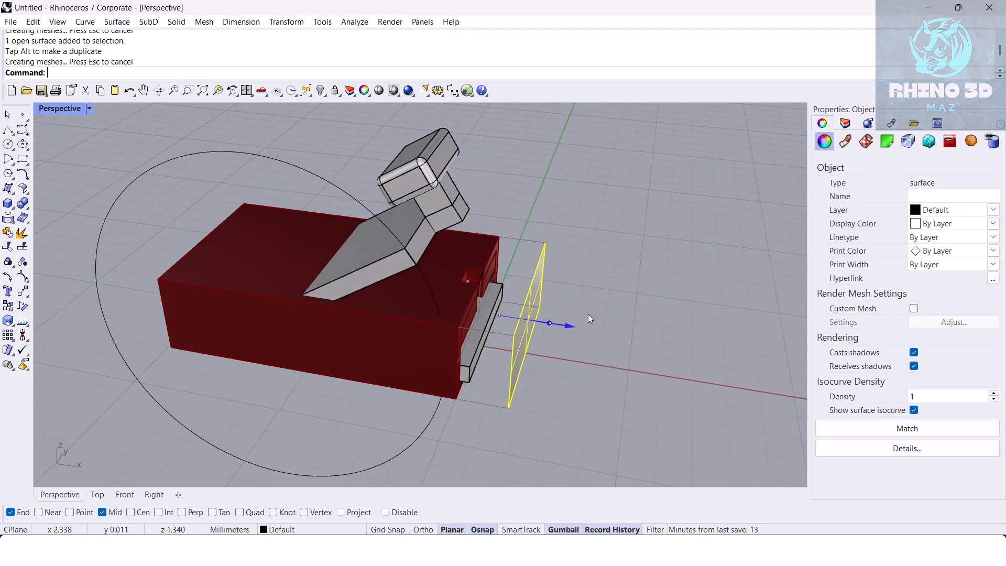
click(557, 340)
right_drag(556, 341, 568, 336)
scroll(533, 323, up, 6)
scroll(502, 315, down, 2)
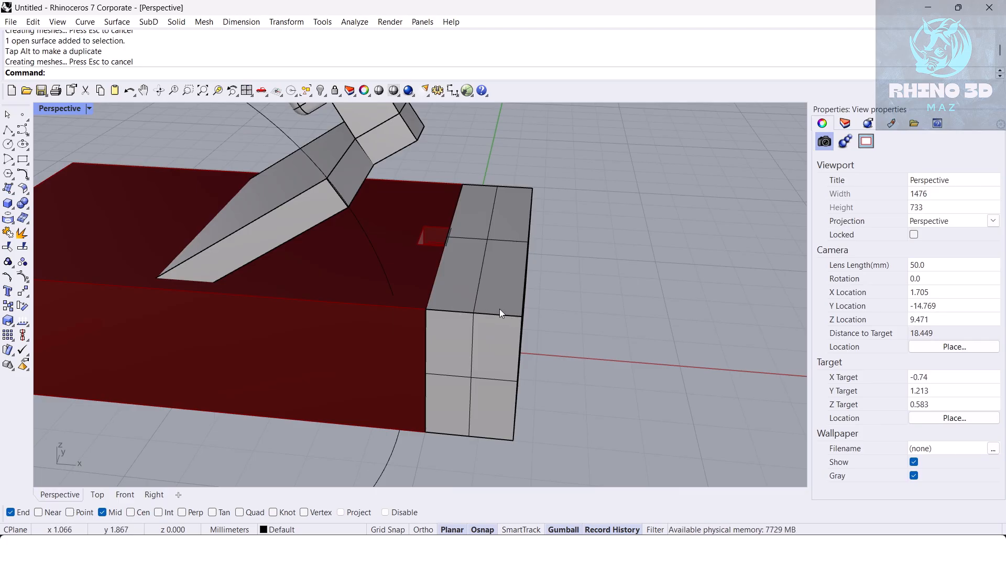
scroll(501, 314, down, 5)
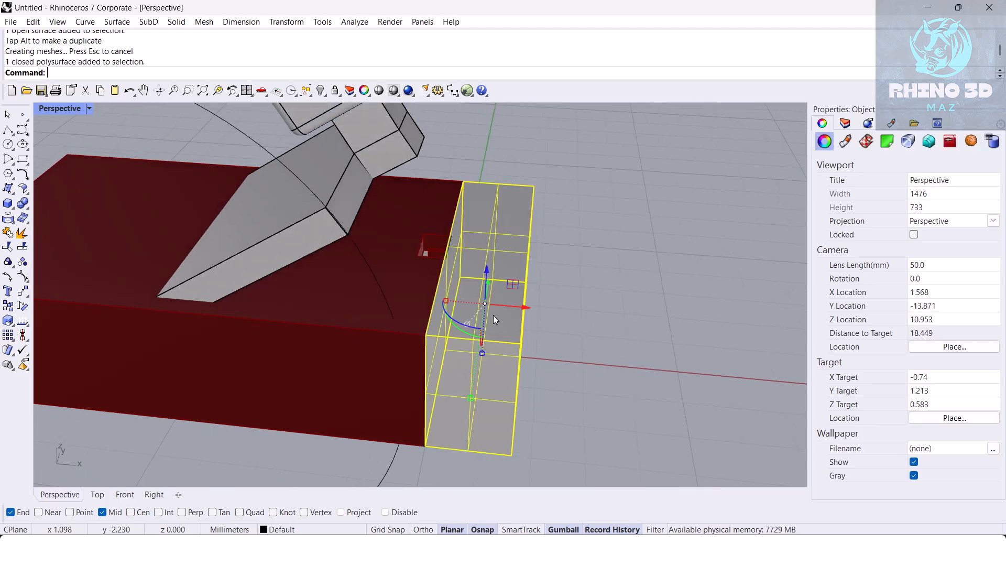
Group the solid block at the box's open end with the V-shaped clip assembly.
click(470, 325)
shift+click(426, 250)
text(GG)
click(545, 269)
right_drag(545, 269, 514, 251)
click(473, 273)
scroll(377, 187, up, 3)
shift+click(372, 177)
key(Return)
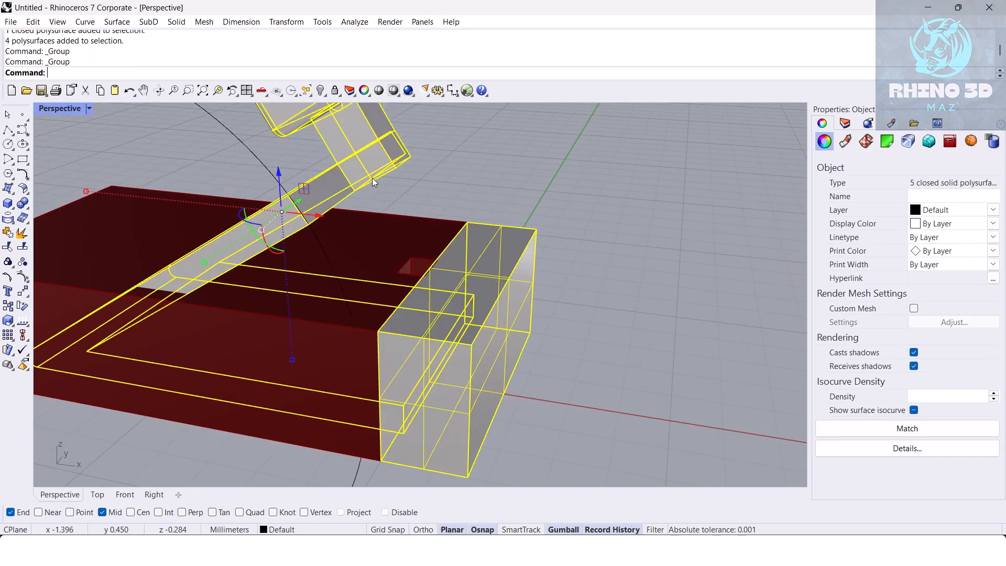
Measure the length of an edge on the end block.
scroll(472, 281, up, 3)
click(550, 286)
right_drag(550, 285, 524, 250)
scroll(524, 249, down, 4)
right_drag(484, 283, 478, 311)
click(477, 292)
click(546, 309)
right_drag(546, 308, 482, 323)
text(Length)
key(Return)
scroll(461, 322, up, 2)
click(482, 322)
click(566, 324)
Remove the end block from the group and scale it in one direction outward from the box to a depth of 2 mm.
text(ERemoveFromGroup)
key(Return)
click(461, 314)
key(Return)
scroll(460, 313, up, 5)
text(Sca)
right_drag(457, 314, 424, 308)
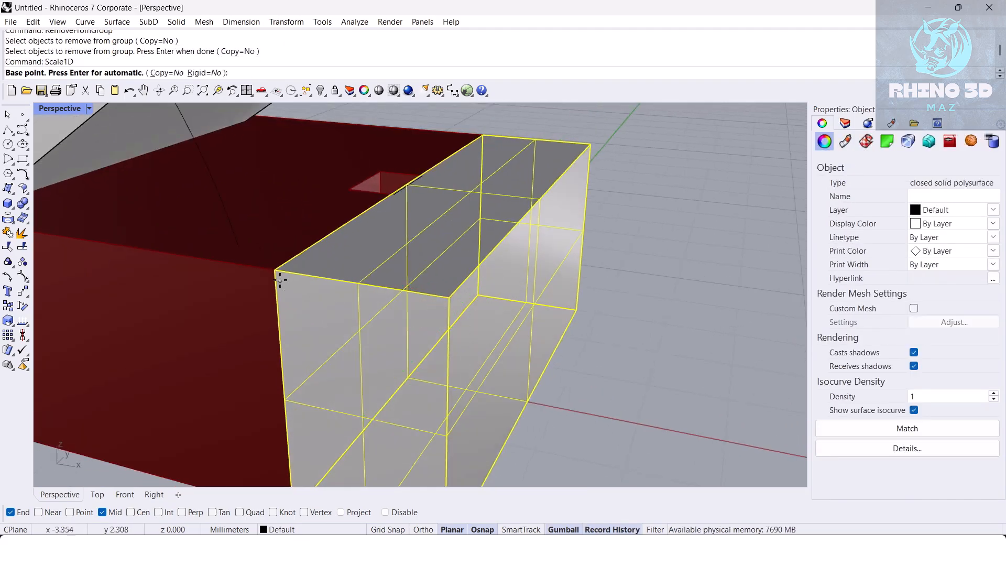
click(440, 301)
text(2)
key(Return)
Regroup the end block with the clip assembly and hide the box.
scroll(414, 290, down, 5)
shift+click(394, 267)
key(ctrl+g)
click(322, 339)
key(ctrl+h)
Shell the end block so that it is hollow and open on its underside.
right_drag(321, 339, 404, 331)
text(S)
click(458, 301)
key(Return)
click(478, 331)
right_drag(478, 331, 457, 346)
click(520, 329)
scroll(458, 315, up, 6)
right_drag(454, 297, 464, 272)
Loft a surface across the opening in the block's underside and shift it slightly.
right_drag(484, 341, 380, 243)
text(loft)
key(Return)
click(330, 216)
click(367, 238)
click(649, 289)
key(Return)
key(Return)
right_drag(498, 291, 501, 363)
drag(490, 296, 492, 288)
right_drag(356, 289, 363, 279)
Scale the lofted surface in one direction along its long side from the edge midpoint to the corner, with 0.2 mm as second reference.
text(Scale1D)
key(Return)
click(492, 261)
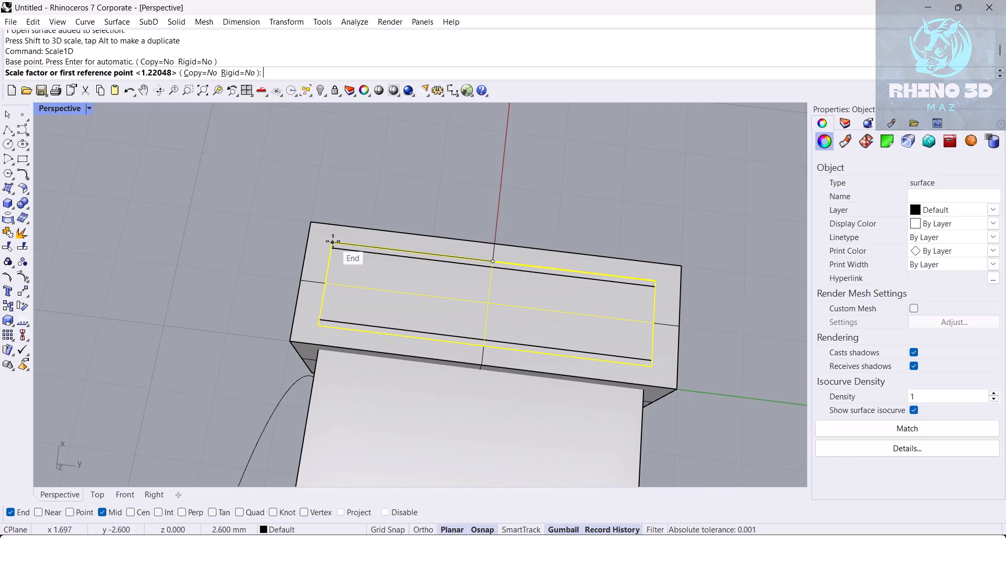
click(332, 242)
text(.2)
key(Return)
scroll(503, 272, up, 3)
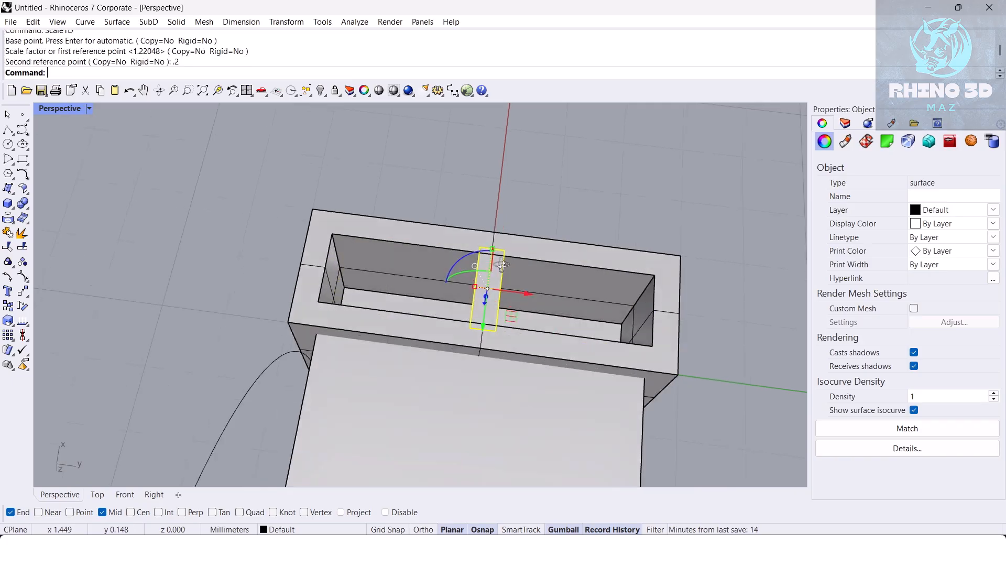
Place copies of the narrow strip toward one end of the underside opening.
drag(478, 271, 392, 262)
key(alt)
click(431, 154)
click(353, 220)
text(copy)
key(Return)
click(463, 210)
click(381, 200)
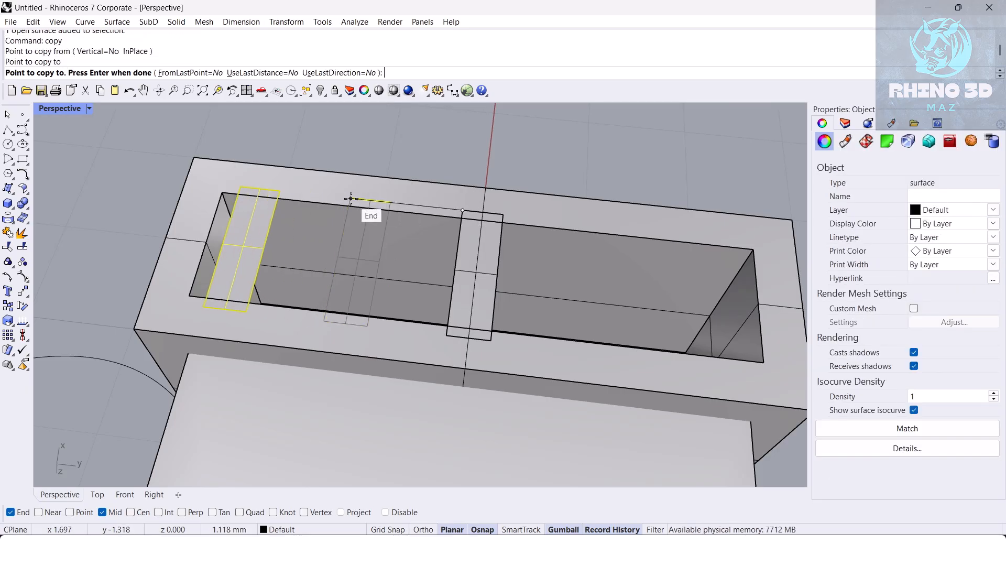
key(Return)
Shift the nearer strip copy slightly toward the centre strip and delete the outer copy.
click(373, 200)
drag(389, 262, 405, 264)
drag(405, 264, 409, 264)
click(291, 220)
key(Delete)
Copy the side strip farther toward the opening's end, using the centre strip's corner as the base point.
click(388, 255)
key(Return)
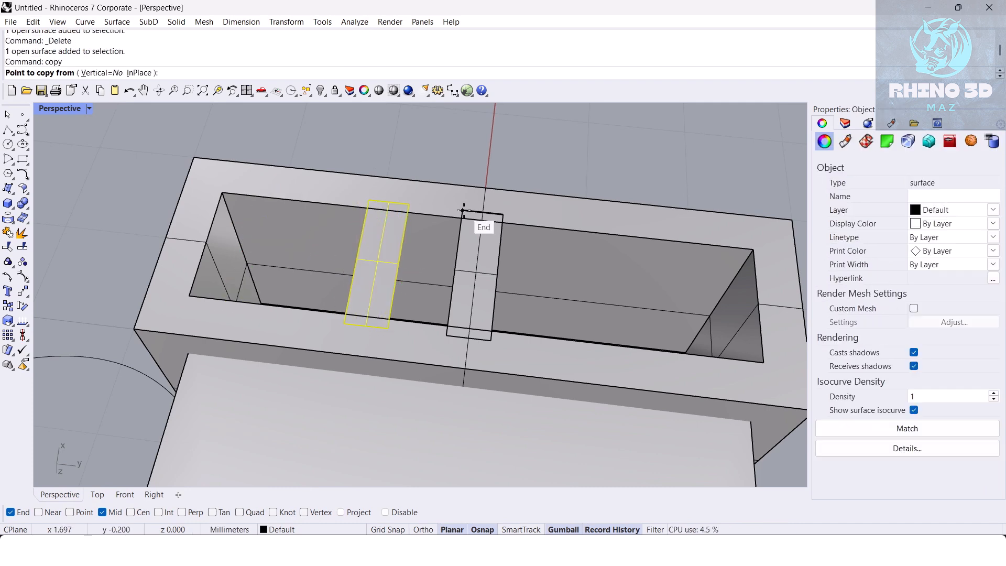
click(463, 211)
key(Return)
Mirror the two side strips about the opening's centre line.
right_drag(391, 237, 372, 246)
drag(246, 174, 478, 366)
right_drag(476, 363, 426, 334)
text(Mirror)
key(Return)
click(482, 234)
shift+click(492, 188)
Group the five strips and offset them by 0.4 mm into solid bars.
drag(220, 163, 726, 417)
key(ctrl+g)
text(Of)
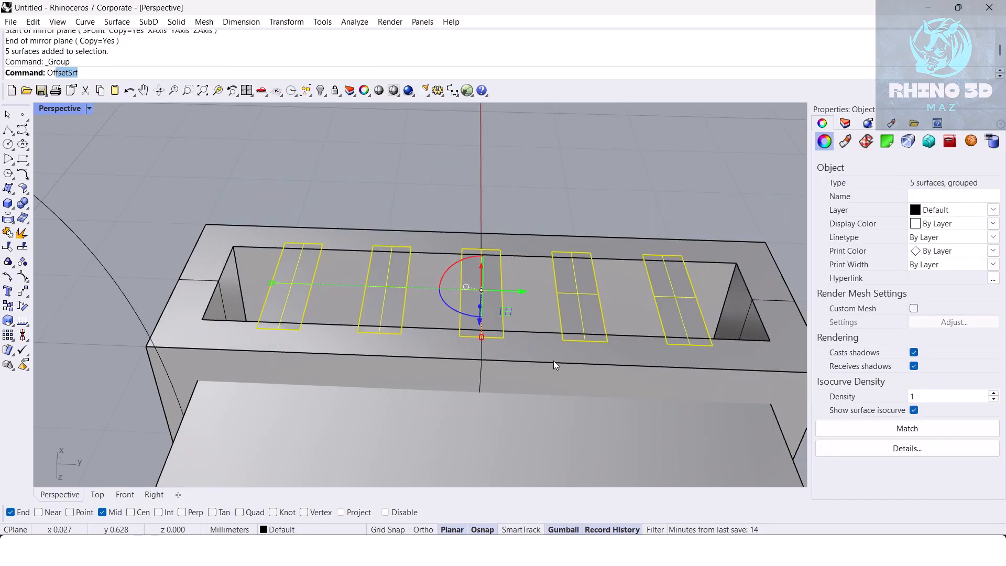
text(fsetSrf)
key(Return)
text(.1)
key(Return)
key(Return)
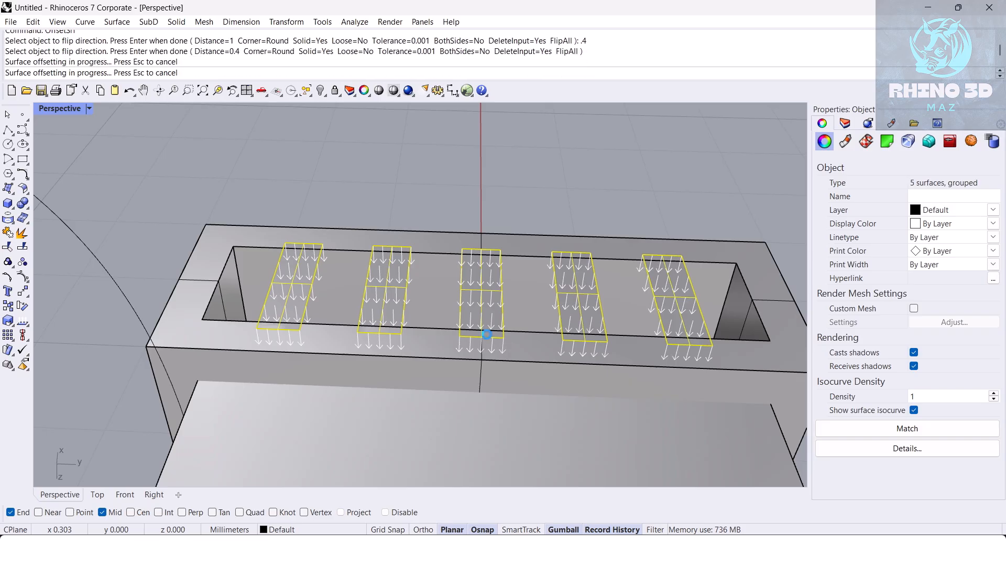
Group the bars together with the end block and clip assembly.
scroll(402, 196, down, 7)
right_drag(402, 196, 469, 378)
drag(219, 184, 531, 395)
key(ctrl+g)
key(ctrl+g)
click(532, 395)
Duplicate the border of the block's outer end face as a curve.
right_drag(531, 395, 389, 336)
scroll(399, 259, up, 8)
scroll(394, 272, down, 4)
right_drag(387, 293, 406, 325)
text(DupFaceBorder)
key(Return)
click(402, 319)
key(Return)
Offset the border curve 0.5 mm inward on the end face and delete the original border.
text(OffsetCrvOnSrf)
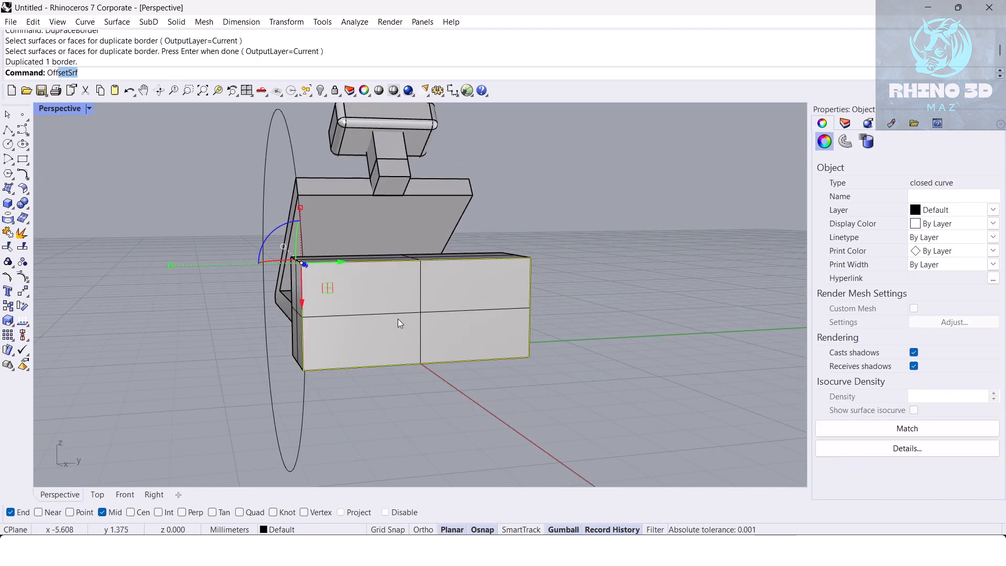
scroll(398, 319, up, 2)
key(Return)
click(400, 339)
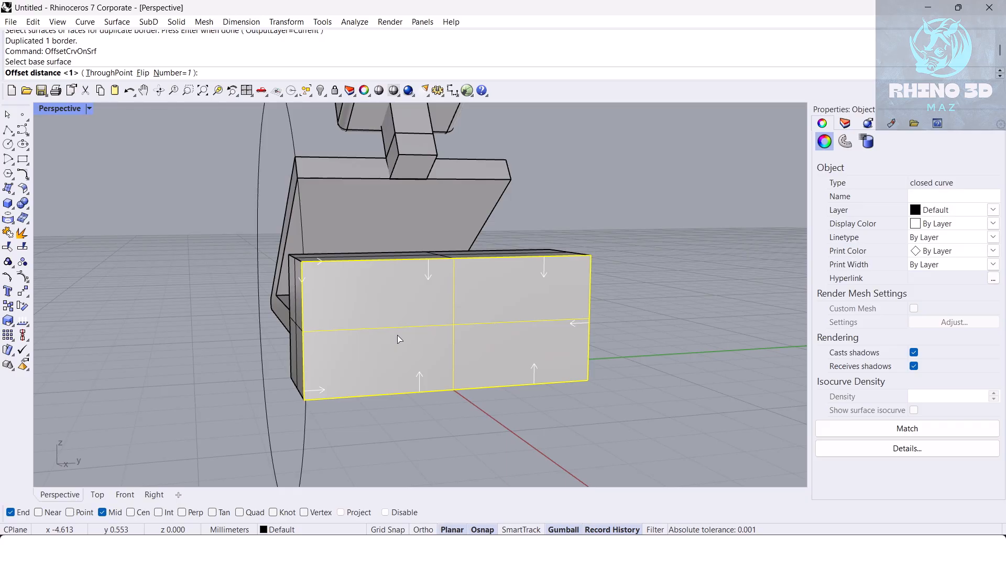
text(.5)
key(Return)
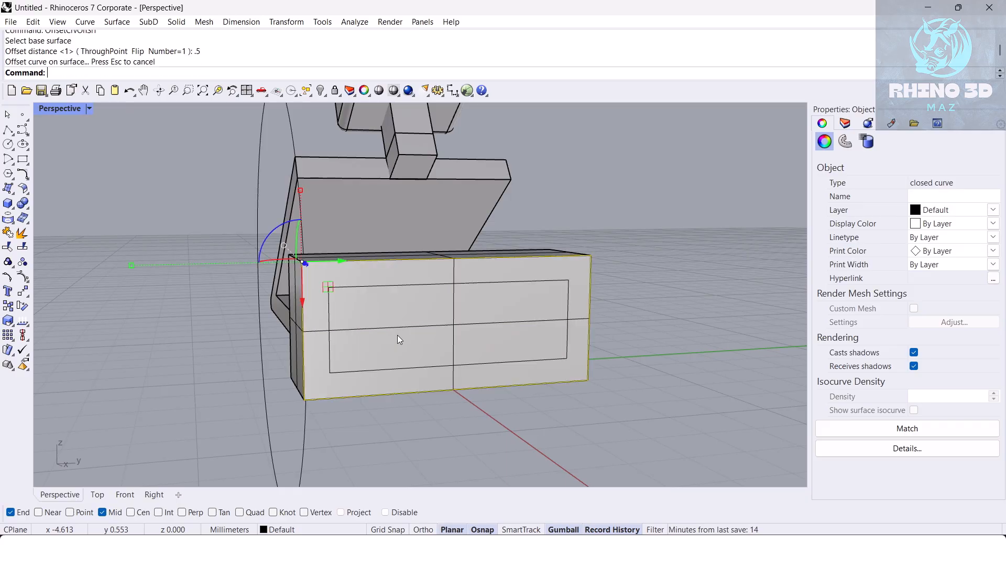
key(Delete)
Move the inset rectangle just off the end face and extrude it through the face into the block.
click(401, 286)
right_drag(364, 296, 525, 337)
drag(545, 320, 571, 325)
right_drag(571, 325, 572, 357)
drag(550, 353, 497, 346)
click(550, 388)
right_drag(550, 388, 444, 351)
scroll(521, 273, up, 7)
Cap the open ends of the rectangular extrusion to make it a solid.
click(523, 277)
scroll(523, 276, down, 5)
text(cap)
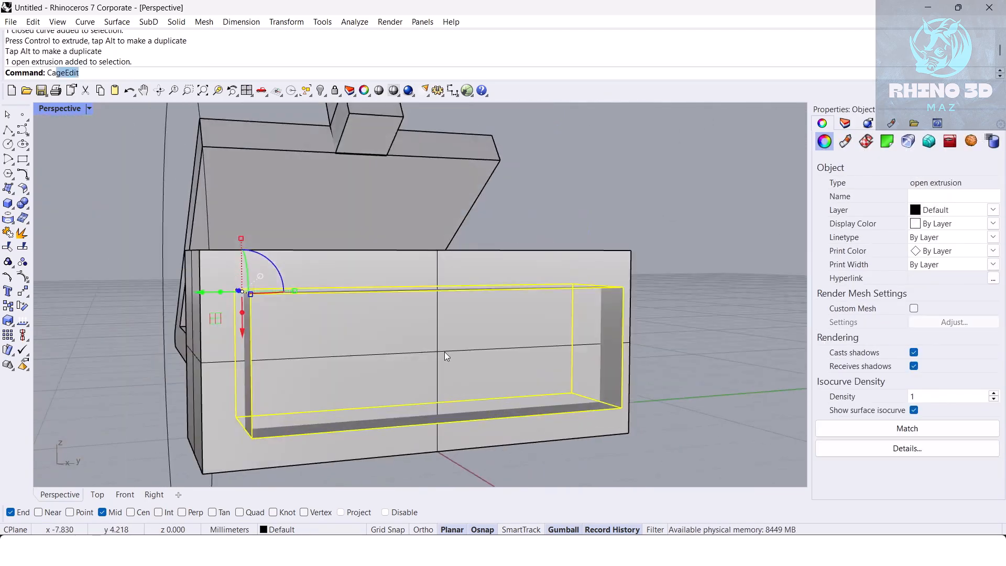
key(Return)
scroll(444, 351, down, 2)
right_drag(444, 316, 501, 348)
key(Escape)
Subtract the capped rectangular solid from the end block to cut an opening in its outer face.
click(401, 287)
click(421, 262)
right_drag(421, 262, 528, 332)
text(Bo)
key(Return)
click(462, 319)
key(Return)
Delete the leftover cutting geometry and the inset rectangle curve.
click(481, 323)
key(Delete)
scroll(443, 291, down, 5)
click(476, 288)
key(Delete)
Show the hidden box again.
scroll(574, 247, down, 5)
right_drag(574, 246, 527, 241)
key(ctrl+a)
text(ShowSelected)
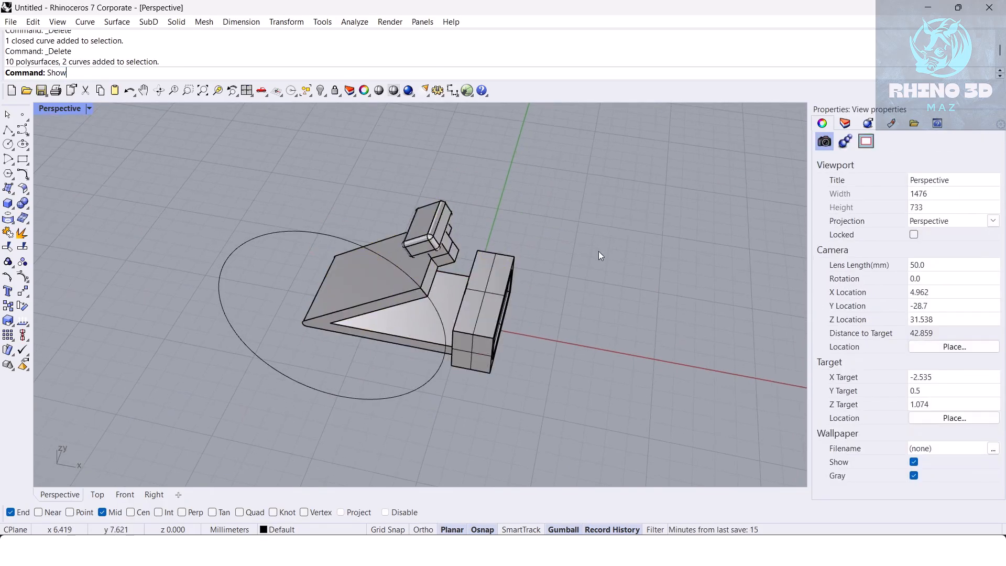
key(Return)
click(477, 308)
key(Return)
right_drag(476, 308, 351, 291)
scroll(351, 291, up, 6)
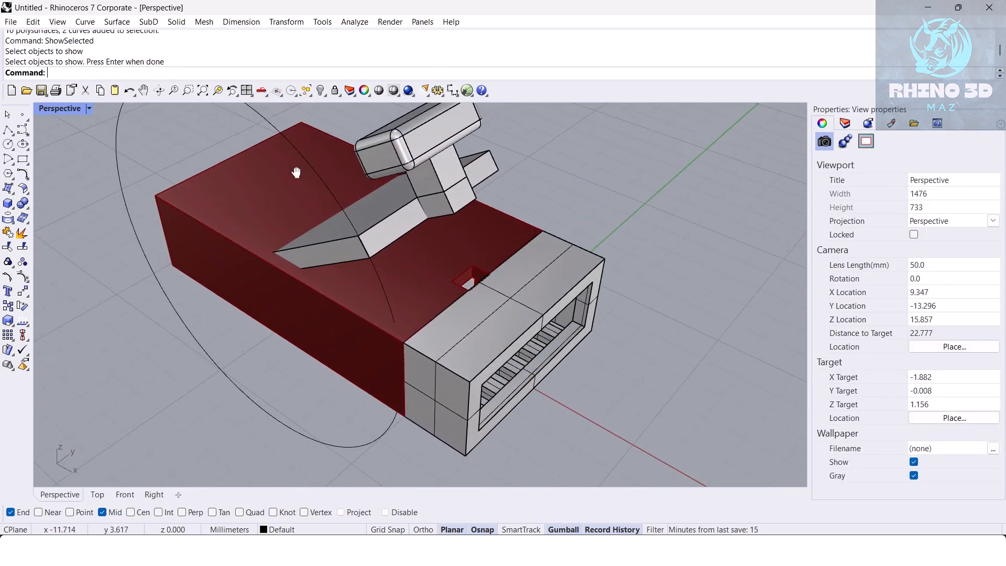
Hide the large construction circle around the clip.
shift+right_drag(284, 164, 325, 202)
click(266, 126)
key(ctrl+h)
Examine the assembled box, clip and end block from several sides and distances.
scroll(338, 205, down, 4)
scroll(432, 321, up, 4)
right_drag(406, 361, 413, 387)
click(466, 283)
scroll(461, 293, down, 5)
click(413, 387)
scroll(473, 344, up, 5)
right_drag(473, 344, 489, 309)
scroll(488, 347, down, 2)
scroll(489, 308, up, 6)
scroll(489, 309, down, 6)
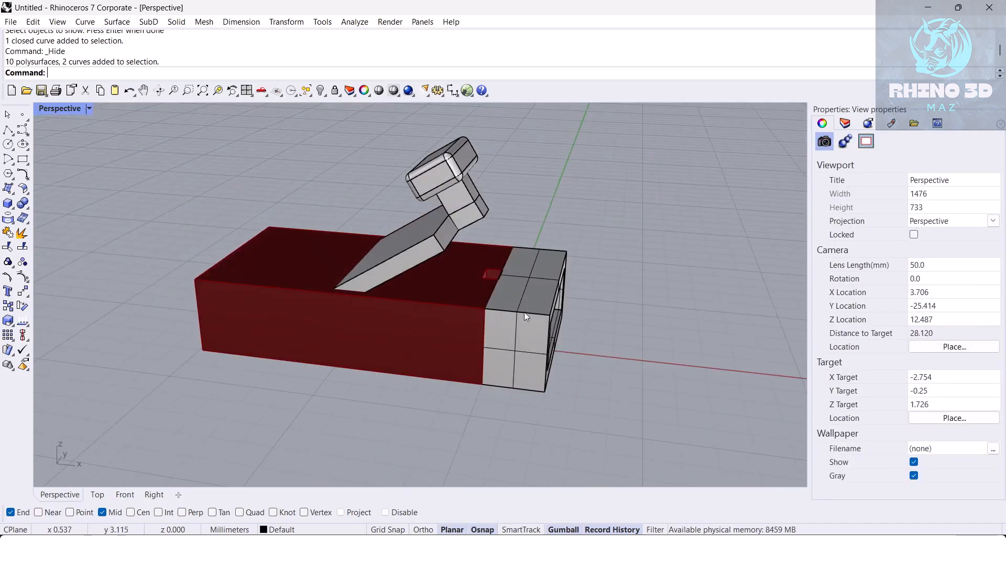
Try sliding the box off the clip and end block to inspect the inside, and undo the move.
click(511, 295)
drag(448, 247, 732, 307)
click(613, 262)
shift+right_drag(613, 262, 493, 283)
right_drag(493, 283, 450, 266)
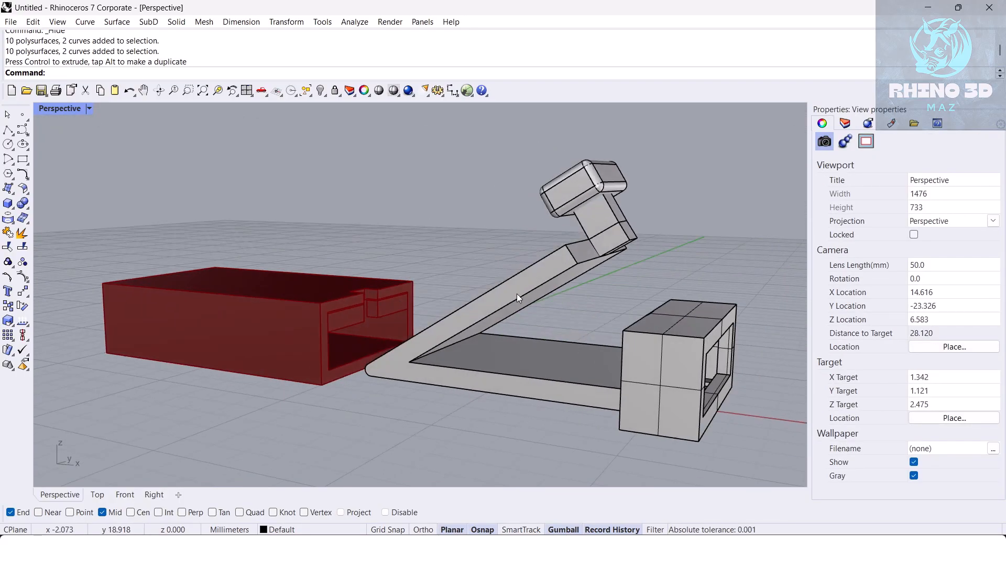
click(517, 293)
scroll(584, 267, up, 6)
right_drag(584, 266, 608, 255)
key(ctrl+z)
Draw a circle in the front view centred on the clip's inner V corner, passing through the outer corner of its upper arm.
scroll(512, 264, down, 4)
right_drag(512, 264, 545, 250)
mouse_move(341, 343)
right_down()
mouse_move(328, 329)
mouse_move(322, 346)
right_up()
scroll(328, 335, down, 2)
click(479, 228)
scroll(379, 312, up, 4)
right_drag(378, 312, 402, 290)
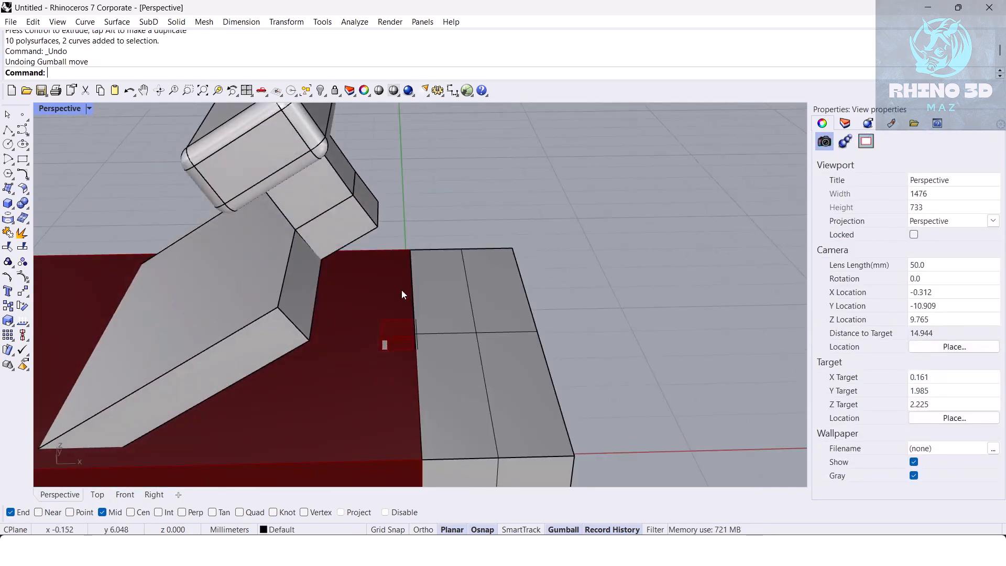
click(123, 496)
scroll(403, 314, up, 3)
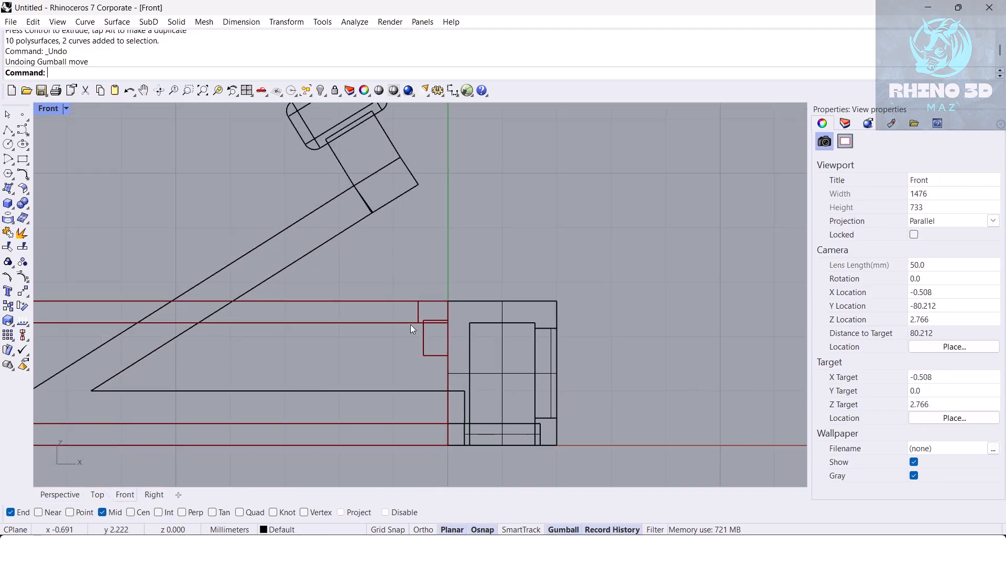
text(C)
key(Return)
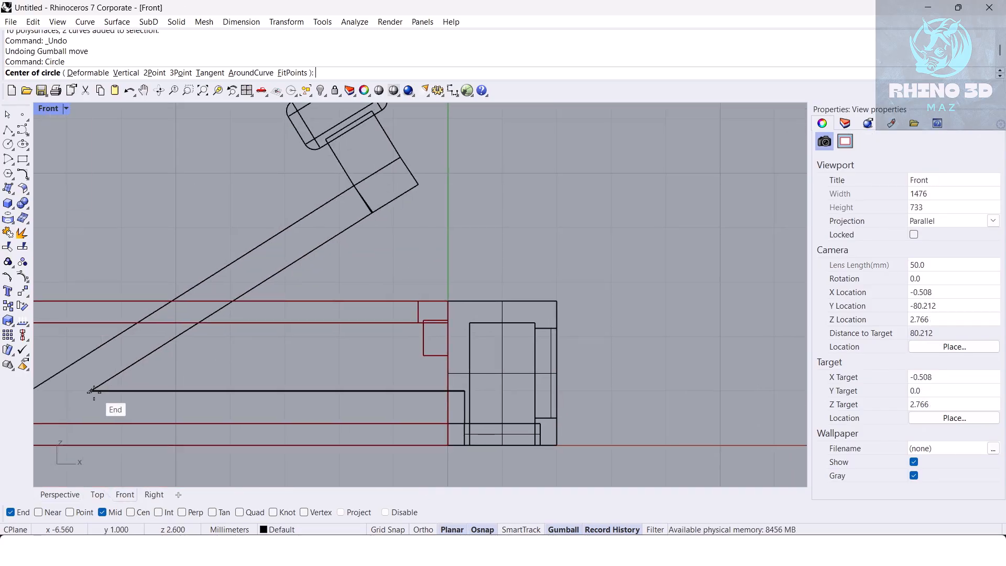
click(92, 390)
click(419, 187)
right_click(420, 188)
scroll(416, 186, up, 6)
key(Escape)
Remove the clip's parts from their existing group and group them on their own.
scroll(414, 187, up, 4)
scroll(412, 202, down, 12)
text(Re)
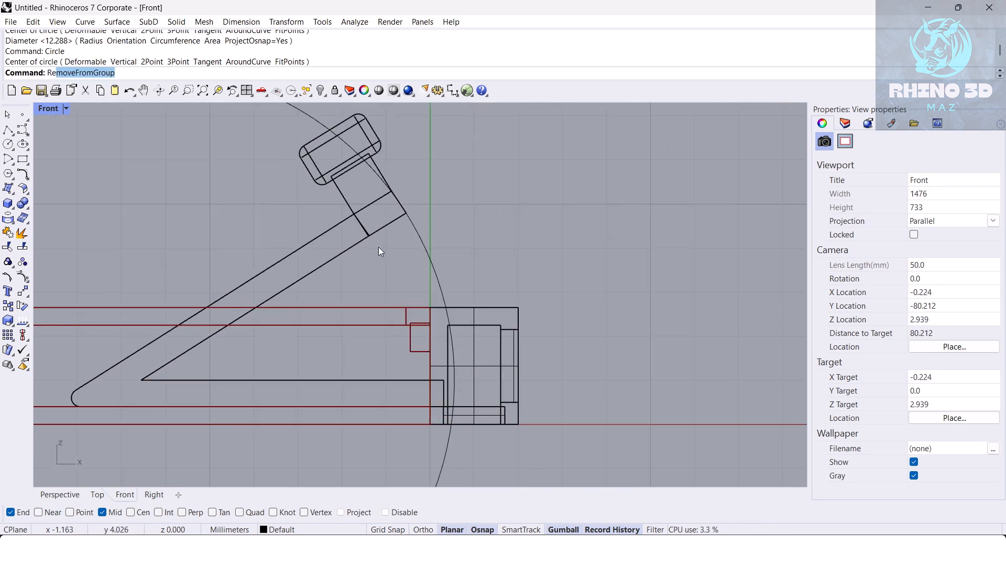
key(Return)
click(340, 226)
click(337, 187)
click(332, 180)
right_click(362, 209)
key(ctrl+g)
key(ctrl+g)
key(ctrl+g)
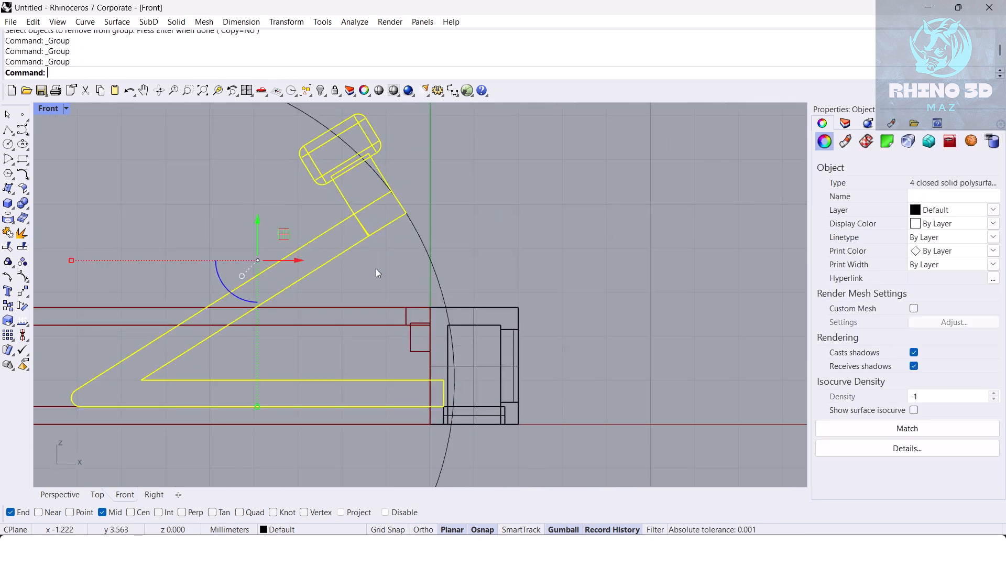
Hide the box so only the clip and end block are displayed.
click(375, 270)
click(365, 307)
key(ctrl+h)
right_drag(357, 237, 375, 231)
Rotate a copy of the clip about 31.5° clockwise around its inner V corner, bringing the upper arm down to horizontal.
click(386, 229)
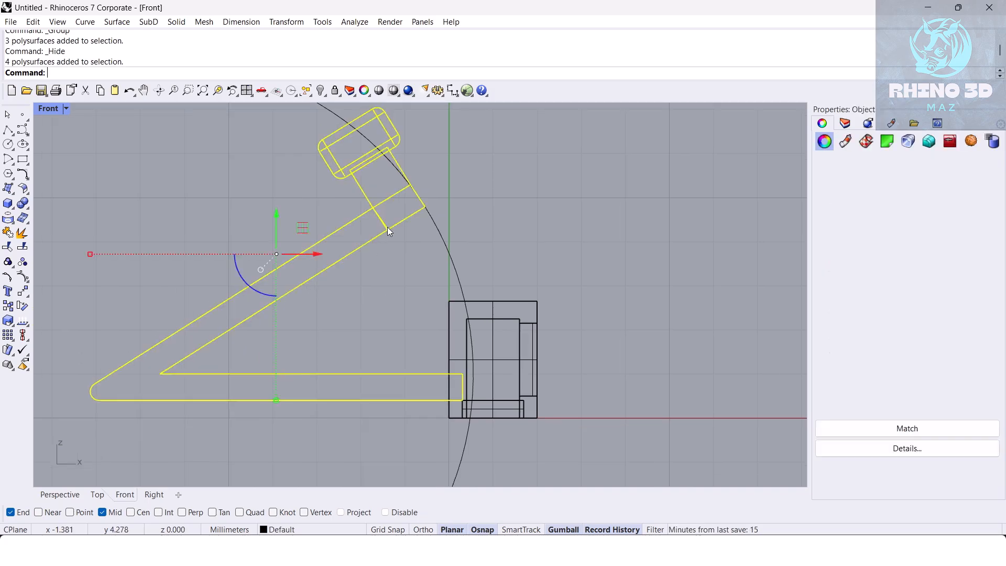
text(Ro)
key(Return)
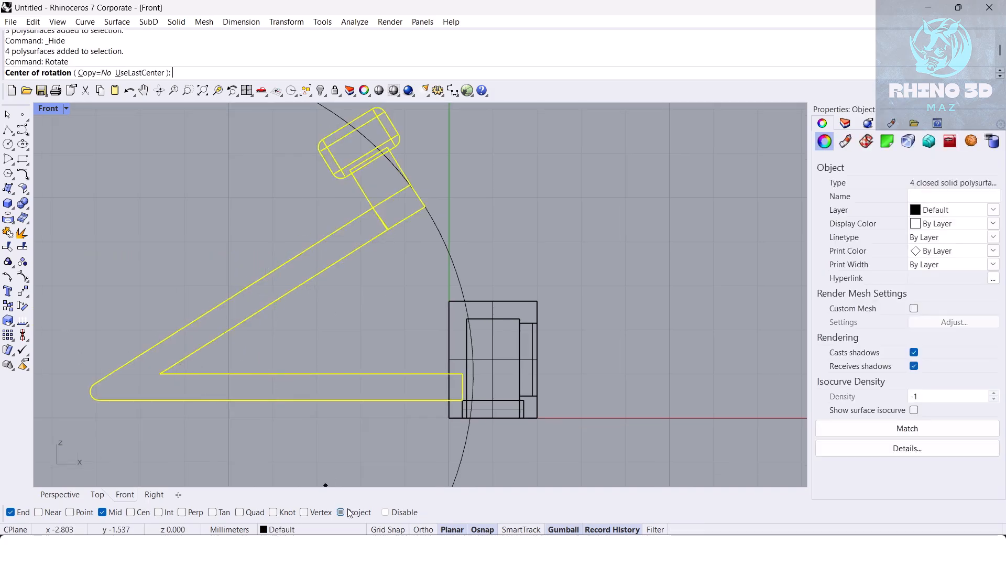
click(161, 373)
text(c)
key(Return)
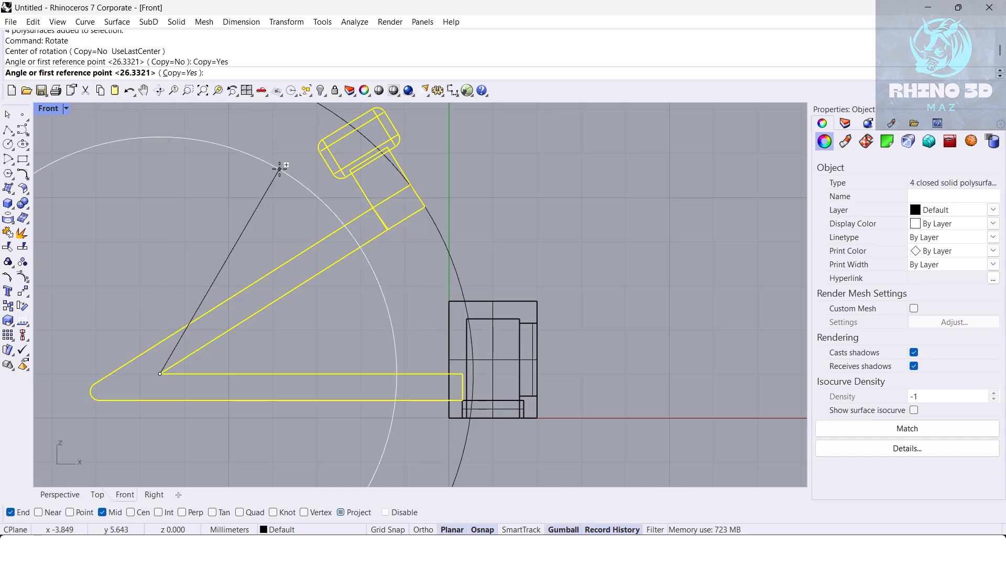
click(278, 167)
scroll(325, 219, up, 5)
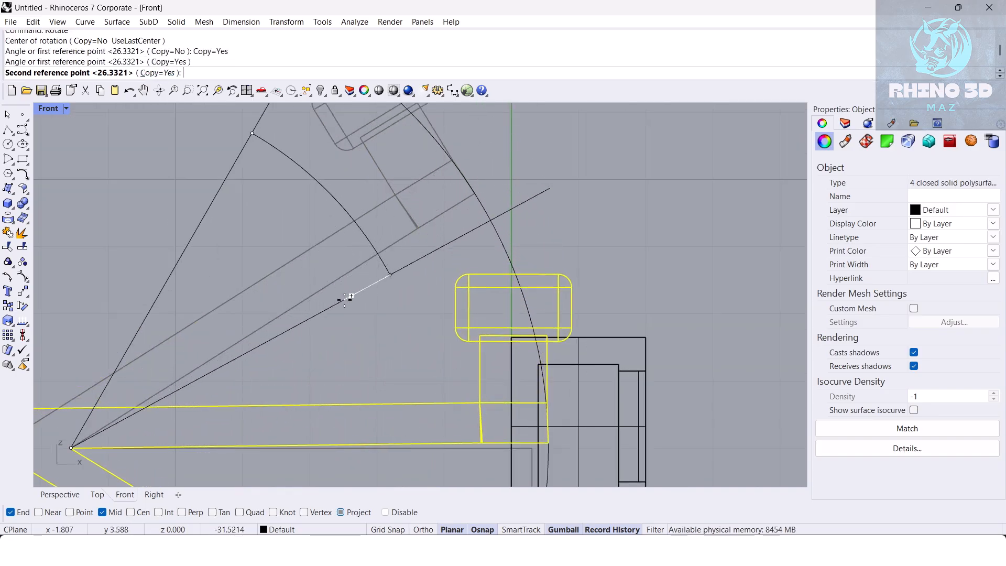
click(345, 303)
key(Return)
Hide the original clip and examine where the rotated push cap and neck meet the end block.
scroll(489, 429, up, 6)
right_drag(490, 429, 506, 402)
scroll(484, 385, down, 6)
scroll(496, 400, up, 2)
scroll(483, 378, down, 4)
key(ctrl+h)
scroll(552, 325, up, 4)
scroll(552, 325, up, 3)
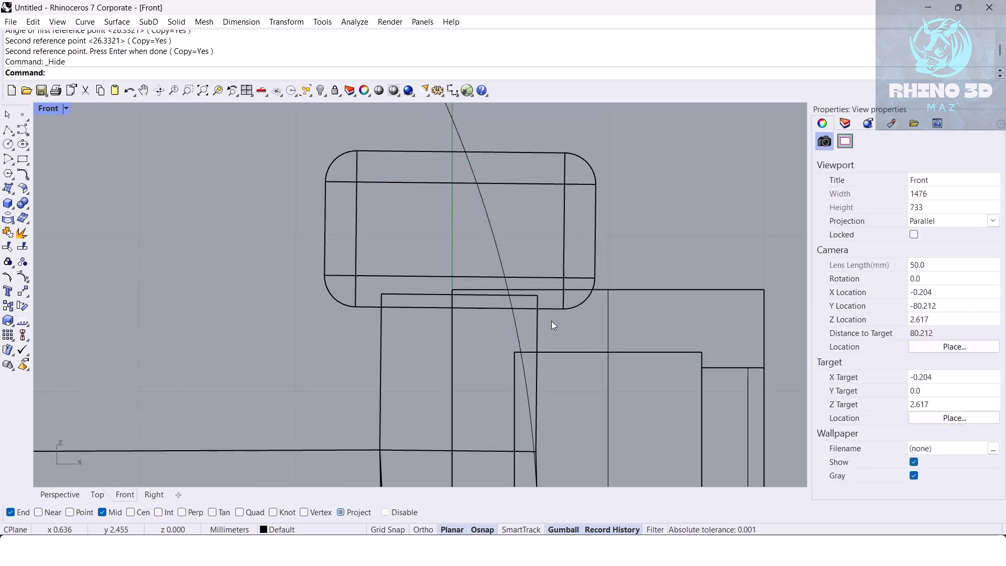
scroll(551, 321, down, 1)
click(60, 494)
scroll(424, 356, up, 2)
mouse_move(461, 356)
right_down()
mouse_move(424, 320)
mouse_move(524, 301)
right_up()
scroll(536, 300, up, 2)
right_drag(482, 330, 423, 327)
scroll(425, 331, down, 4)
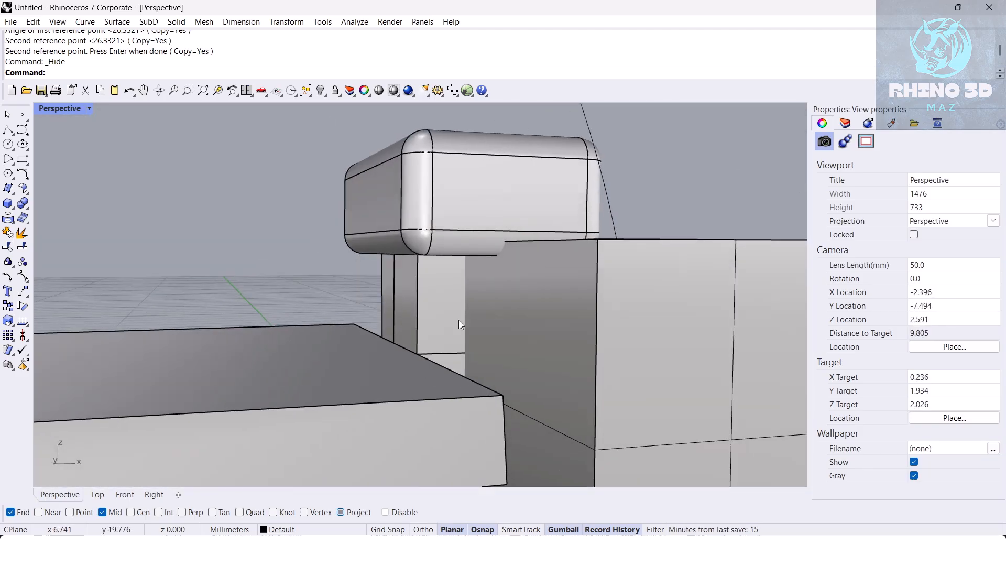
Undo the hiding of the original clip and the rotated copy.
key(ctrl+z)
key(ctrl+z)
scroll(417, 321, down, 3)
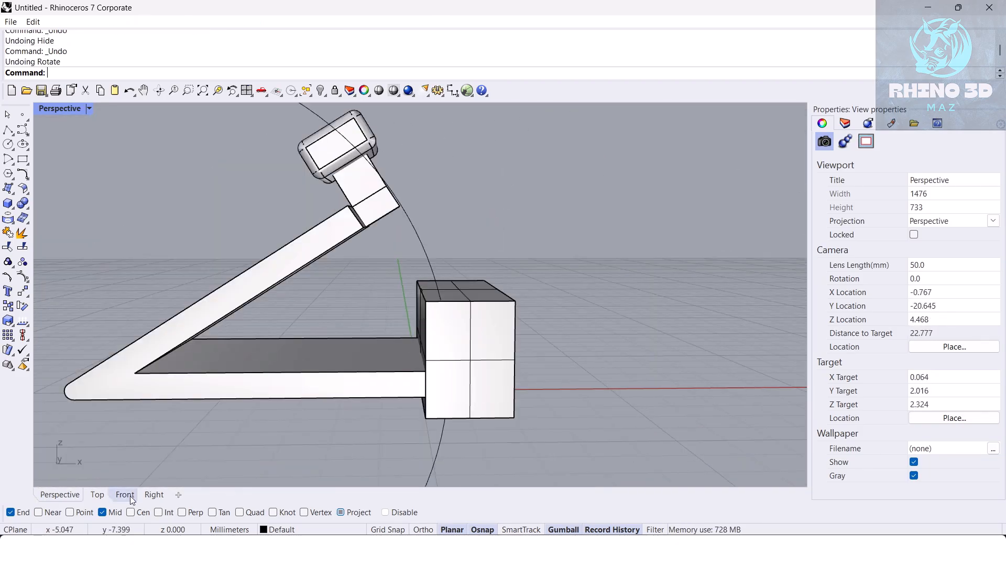
Turn on the Near snap and draw a horizontal line about 1.1 mm long along the clip base's upper edge, ending just past the circle.
click(131, 496)
scroll(386, 304, down, 6)
scroll(420, 353, up, 5)
right_click(440, 386)
scroll(421, 396, up, 6)
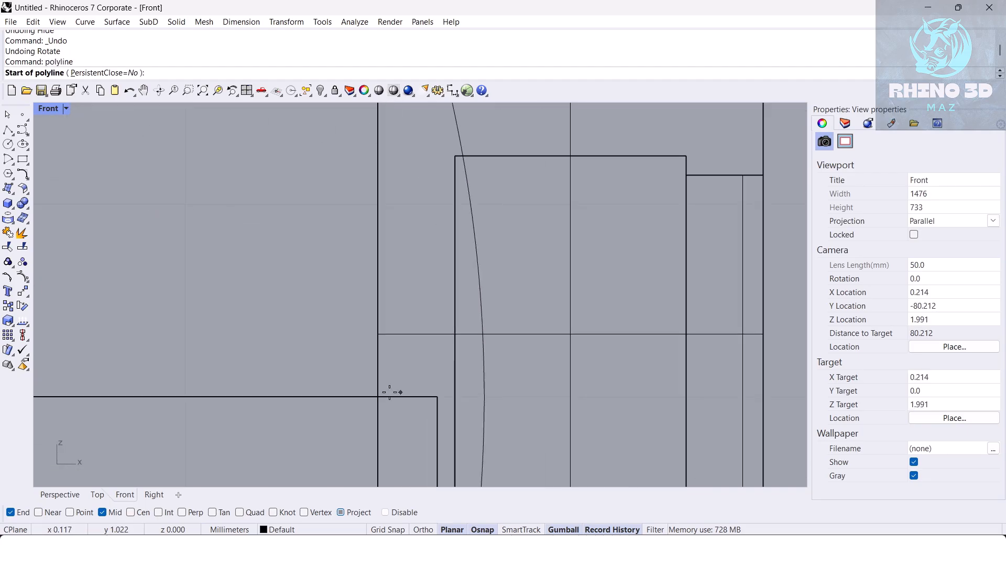
click(38, 513)
click(282, 393)
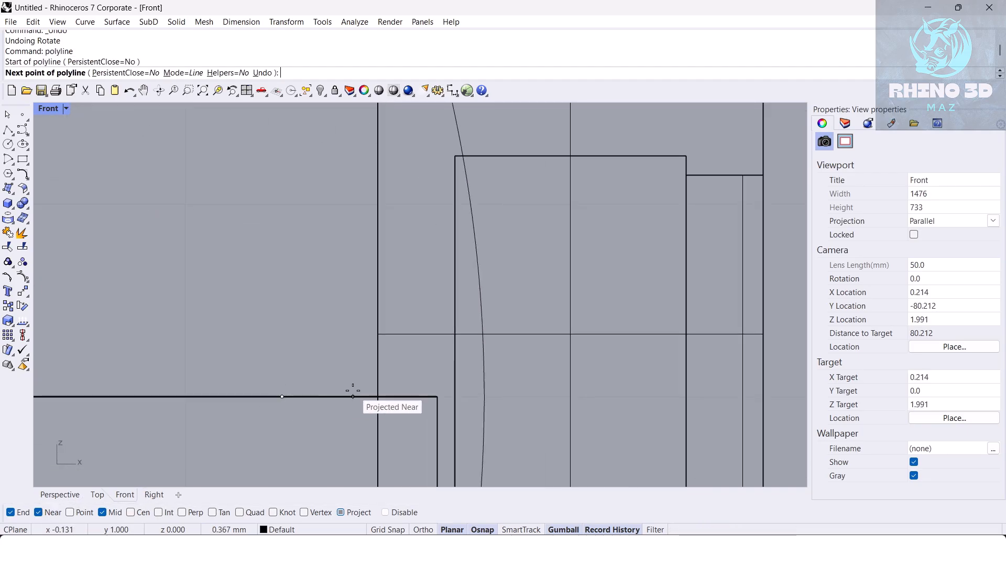
scroll(353, 391, up, 4)
scroll(456, 376, down, 8)
scroll(462, 376, up, 4)
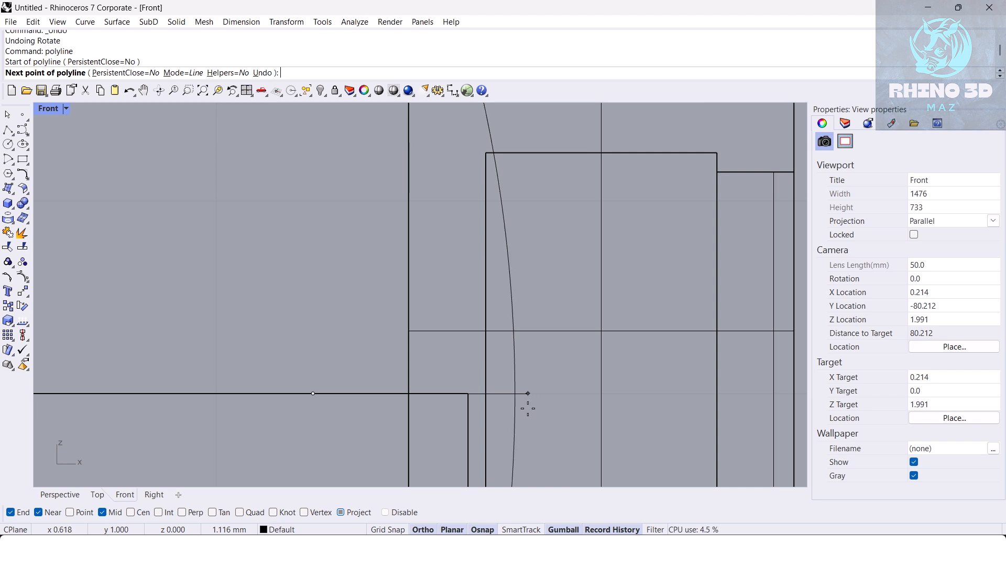
scroll(523, 409, up, 6)
click(525, 393)
key(Return)
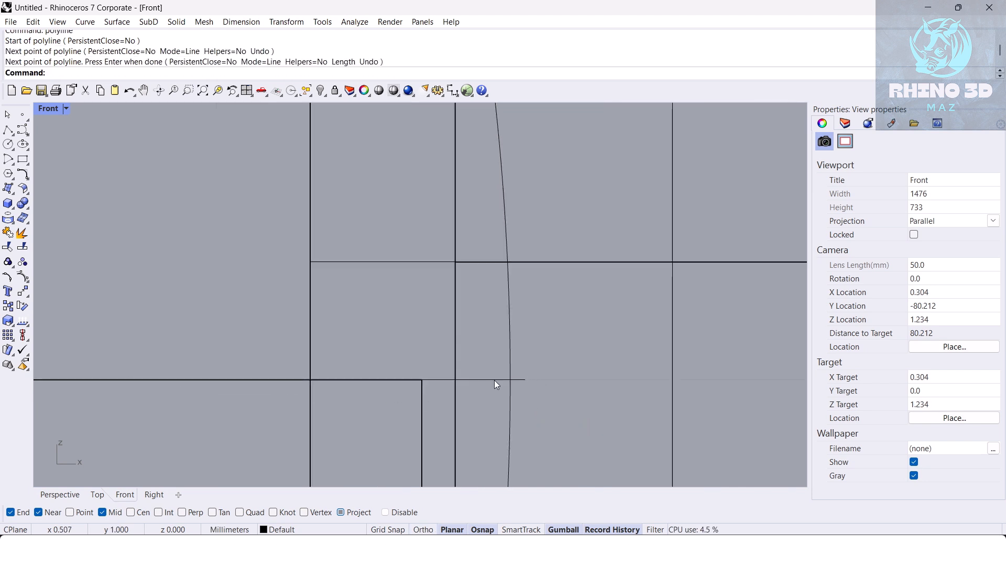
Extrude the short line straight up into a vertical surface reaching slightly above the end block.
click(495, 379)
scroll(472, 372, down, 3)
drag(412, 380, 489, 149)
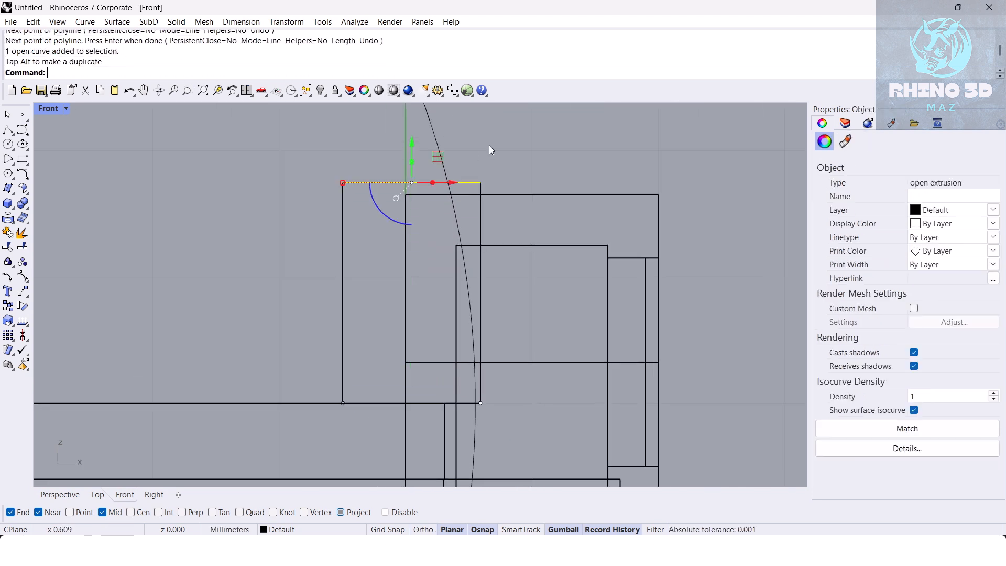
click(491, 149)
Extrude the vertical surface to both sides into a solid matching the clip neck's width, and delete the source surface.
click(62, 494)
right_drag(439, 261, 333, 294)
scroll(337, 297, up, 6)
click(338, 300)
right_drag(410, 295, 369, 308)
text(ExtrudeSrf)
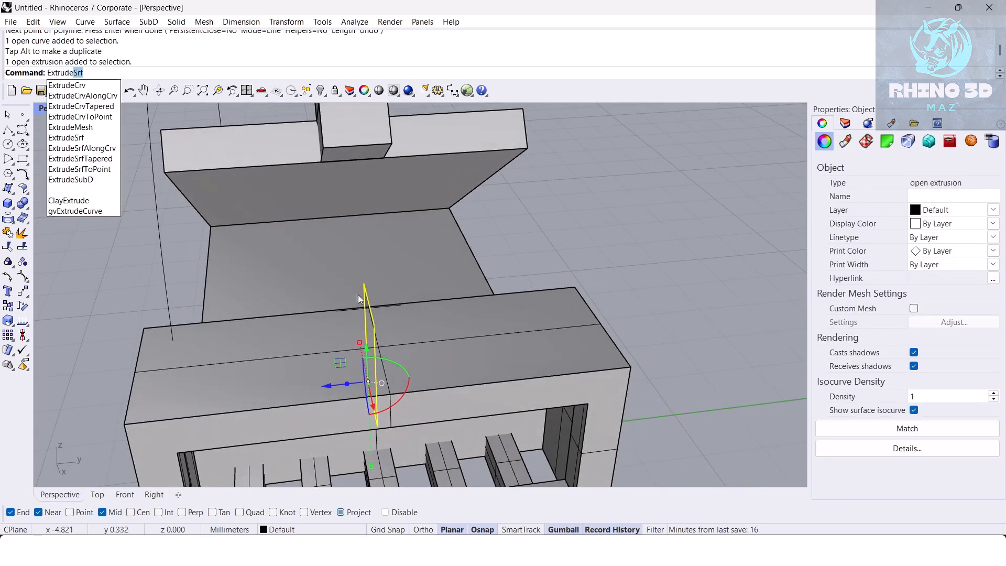
key(Return)
click(323, 144)
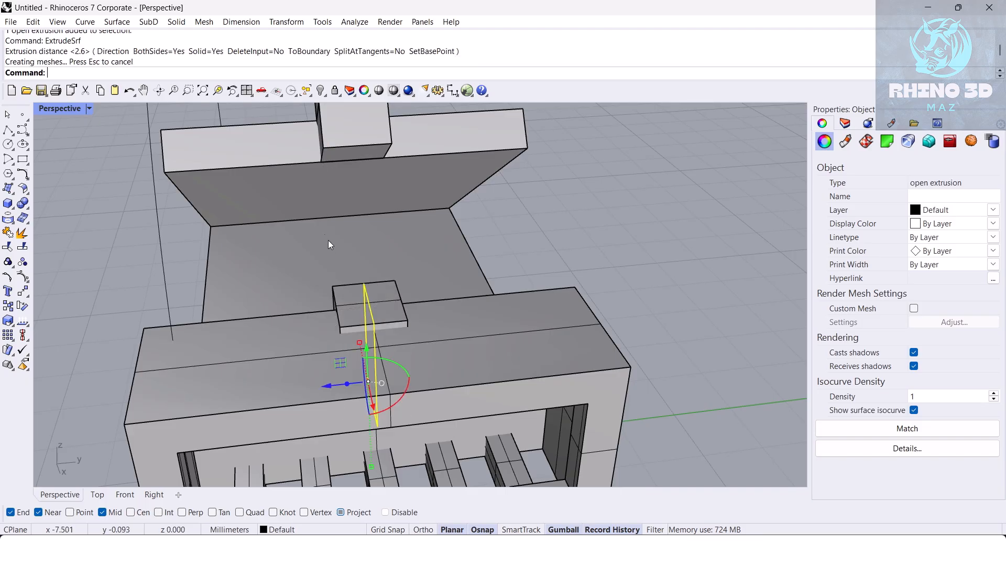
key(Delete)
Remove the end block from its group.
scroll(330, 243, down, 2)
right_drag(331, 243, 492, 255)
key(Return)
text(re)
key(Escape)
text(RemoveFromGroup)
key(Return)
click(477, 328)
key(Return)
Subtract the extruded solid from the end block to cut a slot for the clip's neck, and delete the leftover geometry.
text(Bn)
key(BackSpace)
key(BackSpace)
text(BooleanDifference)
key(Return)
click(436, 302)
key(Return)
click(436, 311)
key(Delete)
Group the slotted end block with the clip and show all hidden objects.
right_drag(436, 312, 468, 339)
click(468, 339)
shift+click(379, 263)
key(ctrl+g)
click(519, 225)
right_drag(520, 224, 504, 247)
right_click(320, 90)
shift+right_drag(421, 286, 428, 265)
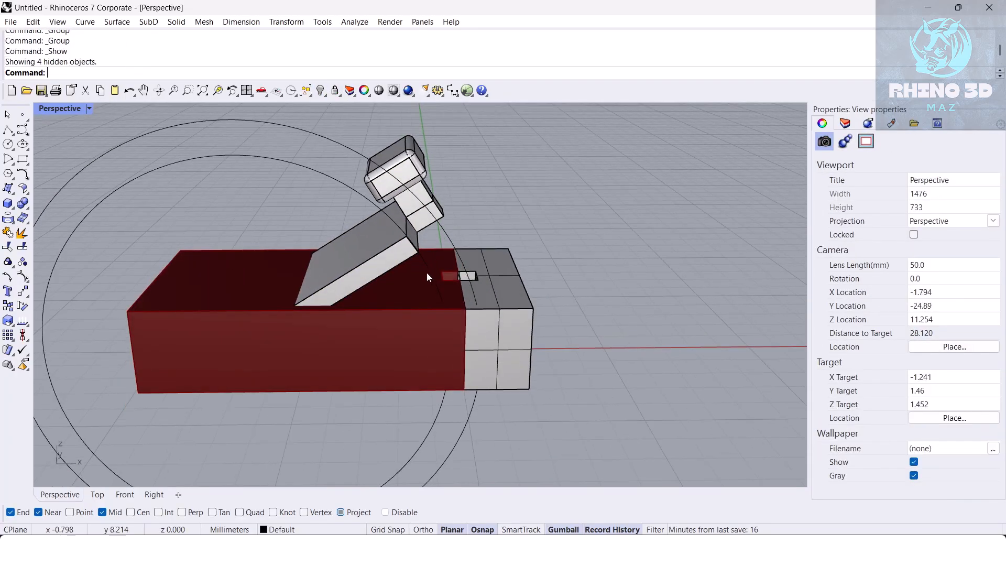
Try hiding the clip and the box in turn, and undo both hides.
click(371, 270)
key(ctrl+h)
click(381, 322)
key(ctrl+h)
right_drag(381, 323, 398, 342)
key(ctrl+z)
key(ctrl+z)
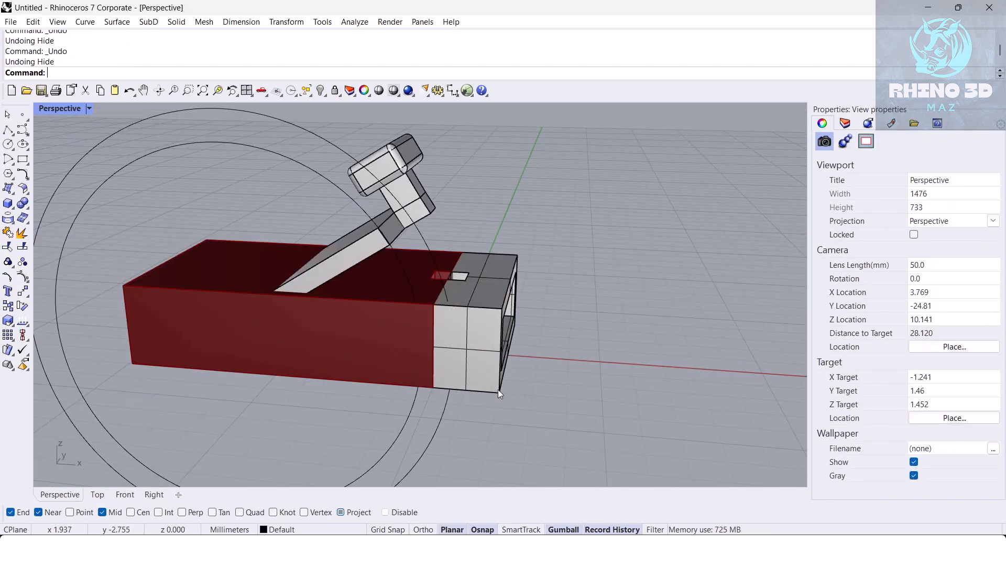
Select the separate parts at the end block and group them together.
right_drag(498, 389, 492, 265)
scroll(492, 265, up, 4)
click(492, 265)
shift+click(522, 193)
scroll(522, 193, down, 6)
right_drag(522, 193, 548, 335)
key(ctrl+g)
key(ctrl+g)
Select all curves in the model and delete them.
right_drag(576, 178, 599, 306)
click(599, 307)
text(selcrv)
key(Return)
key(Delete)
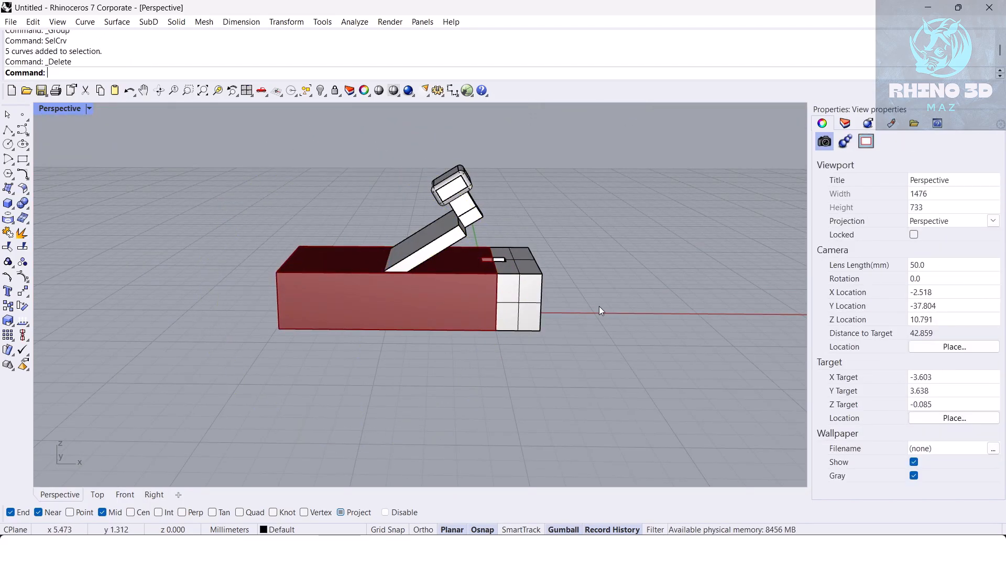
Switch to the Top viewport and set its display mode to Shaded.
shift+right_drag(521, 251, 520, 260)
scroll(520, 260, up, 6)
right_drag(456, 349, 389, 342)
scroll(492, 394, up, 2)
scroll(512, 348, down, 8)
scroll(495, 348, up, 6)
click(97, 495)
scroll(323, 283, up, 3)
click(59, 108)
click(105, 130)
click(60, 108)
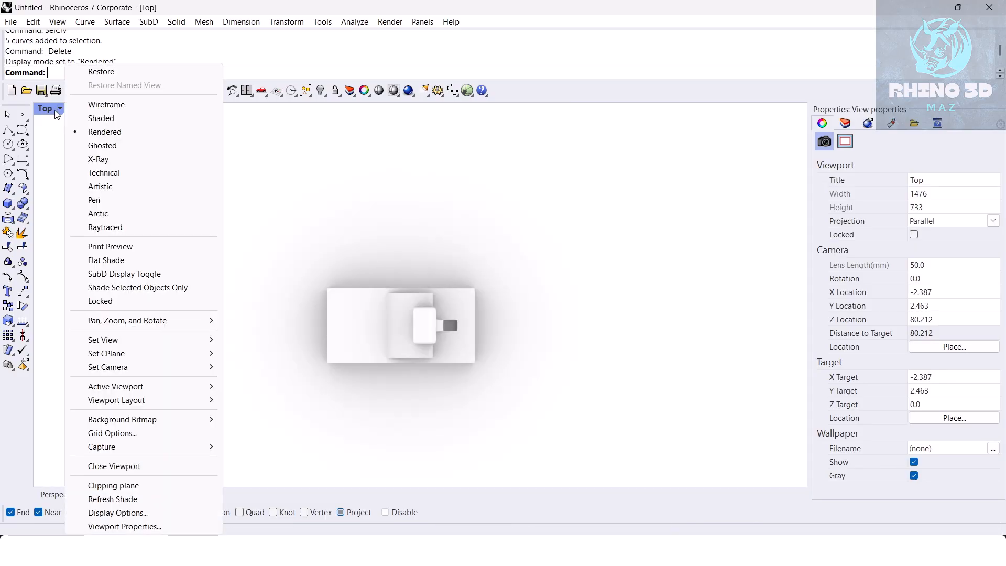
click(105, 116)
Draw a circle 0.8 mm in diameter just outside the end block's long-side corner.
scroll(436, 370, up, 3)
text(Circle)
key(Return)
scroll(433, 315, up, 3)
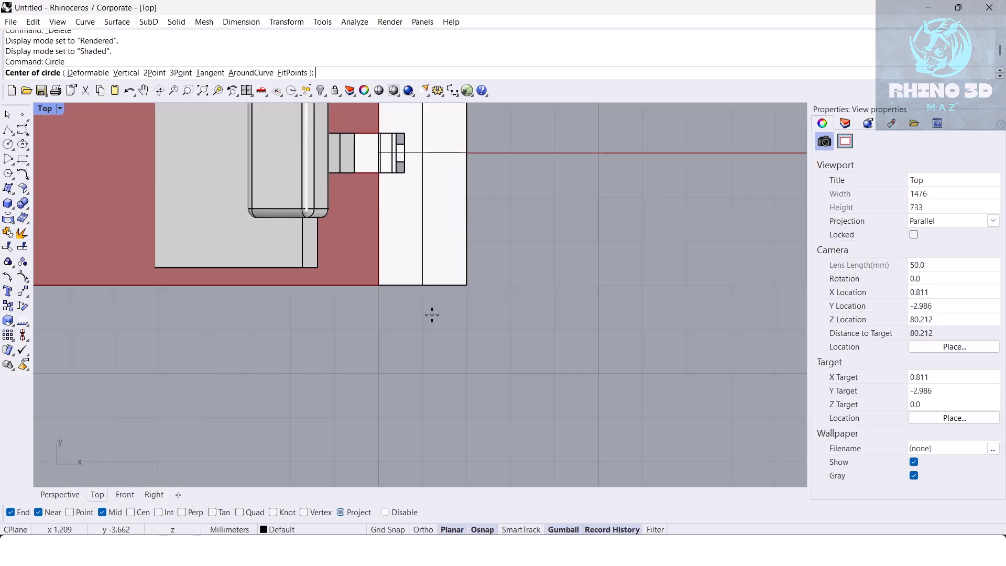
click(438, 337)
text(d)
key(Return)
text(.9)
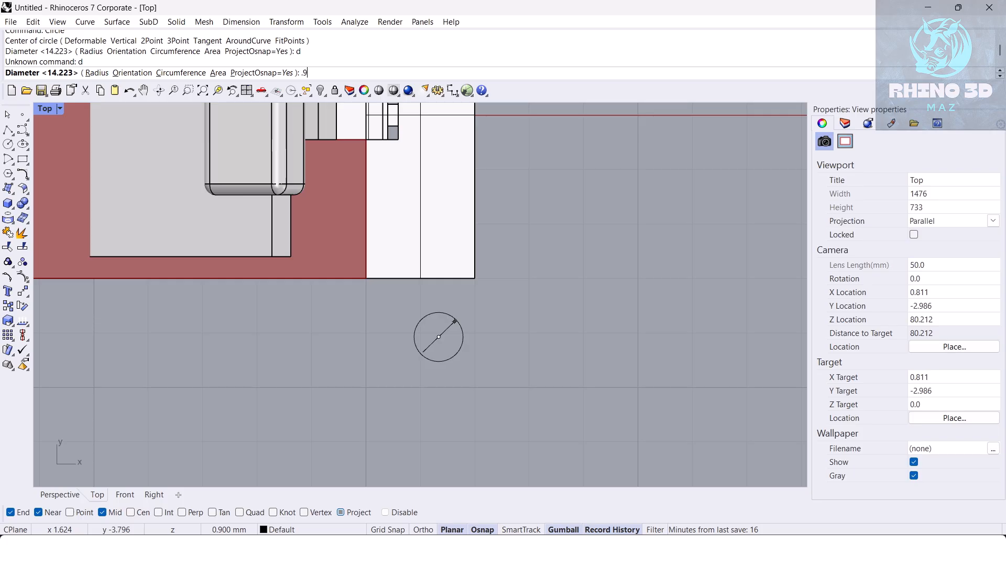
scroll(454, 321, up, 2)
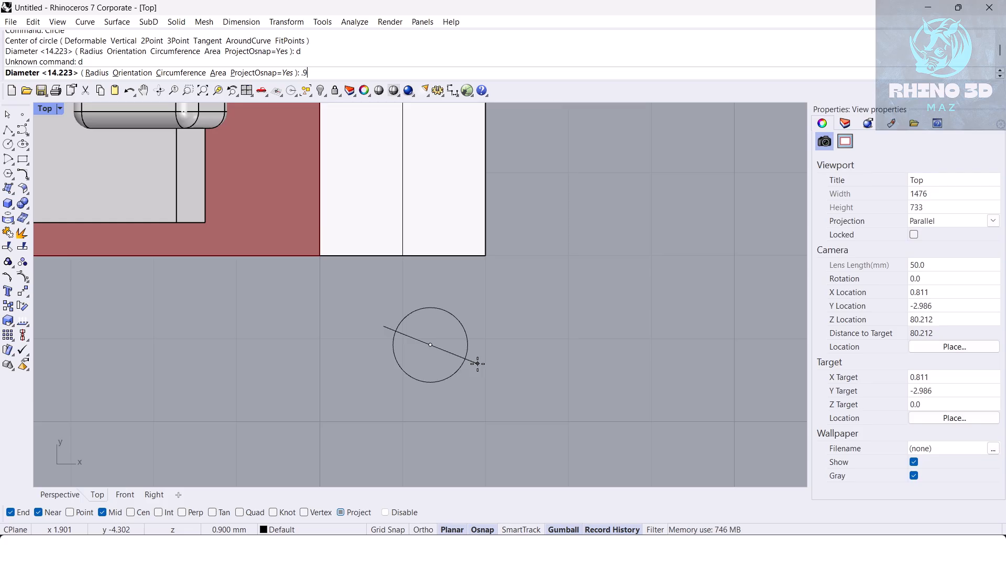
key(BackSpace)
text(8)
key(Return)
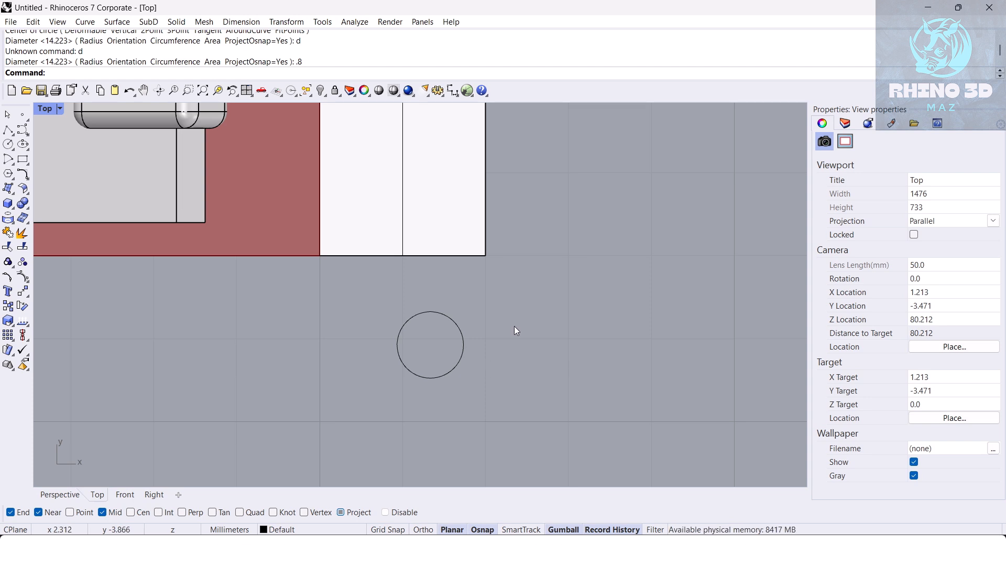
Offset the circle outward by 0.45 mm.
click(461, 343)
text(OffsetSrf)
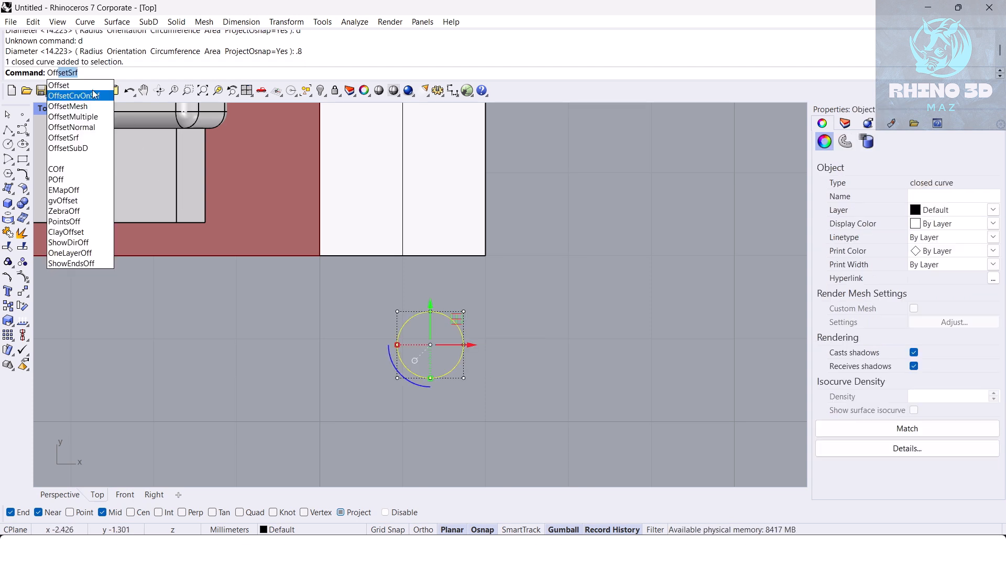
key(Return)
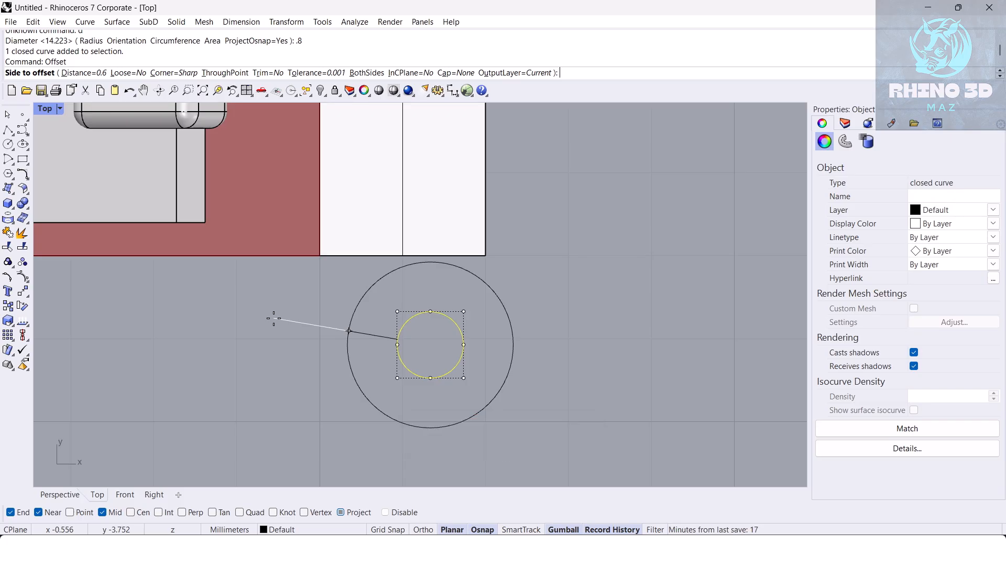
text(.45)
click(274, 318)
Create a planar ring surface between the two circles and move it onto the end block's midline, against its side.
drag(332, 387, 426, 339)
right_drag(449, 346, 497, 334)
text(p)
key(Return)
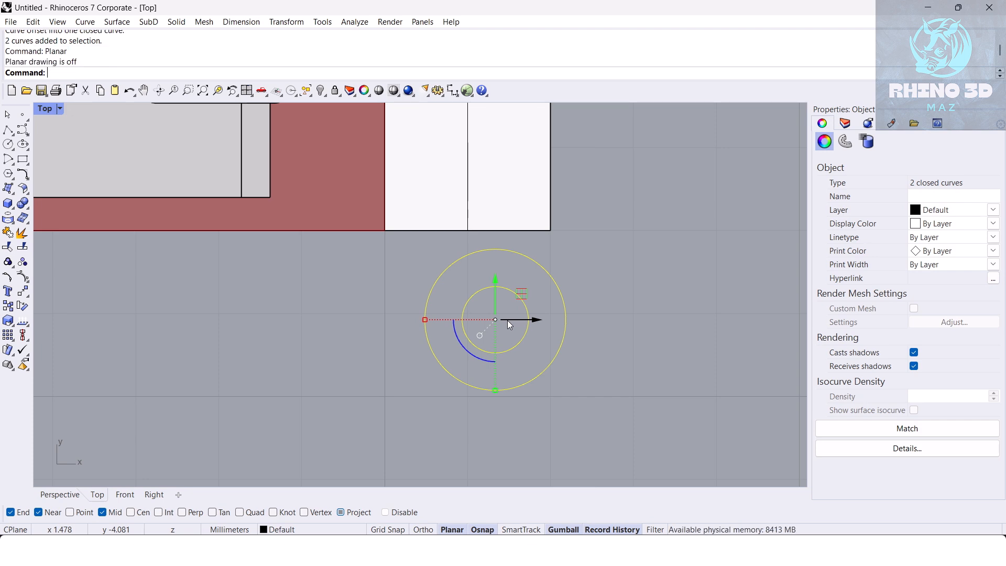
click(16, 196)
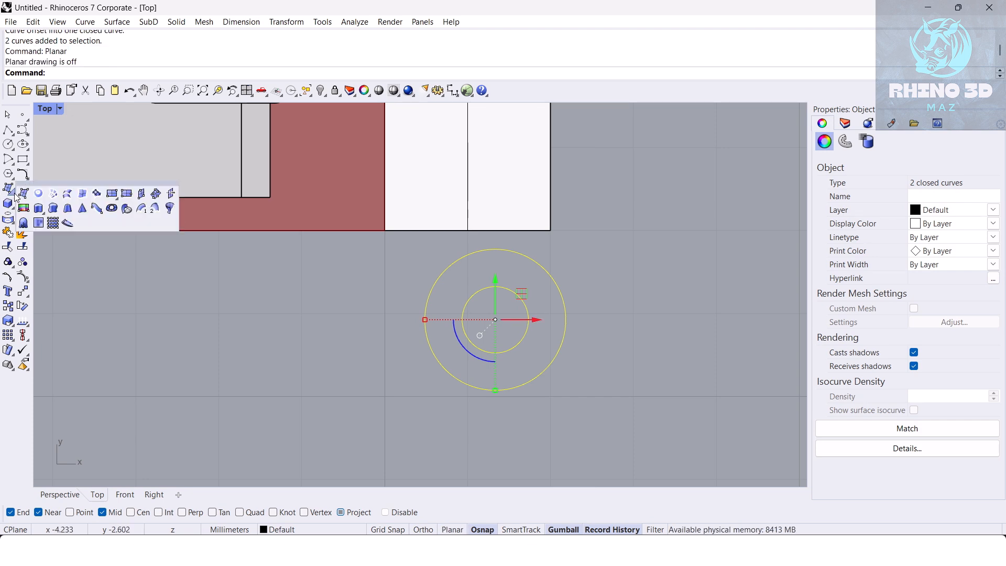
click(37, 193)
drag(522, 293, 493, 272)
Delete the two construction circles beside the ring surface in the Perspective viewport.
click(62, 494)
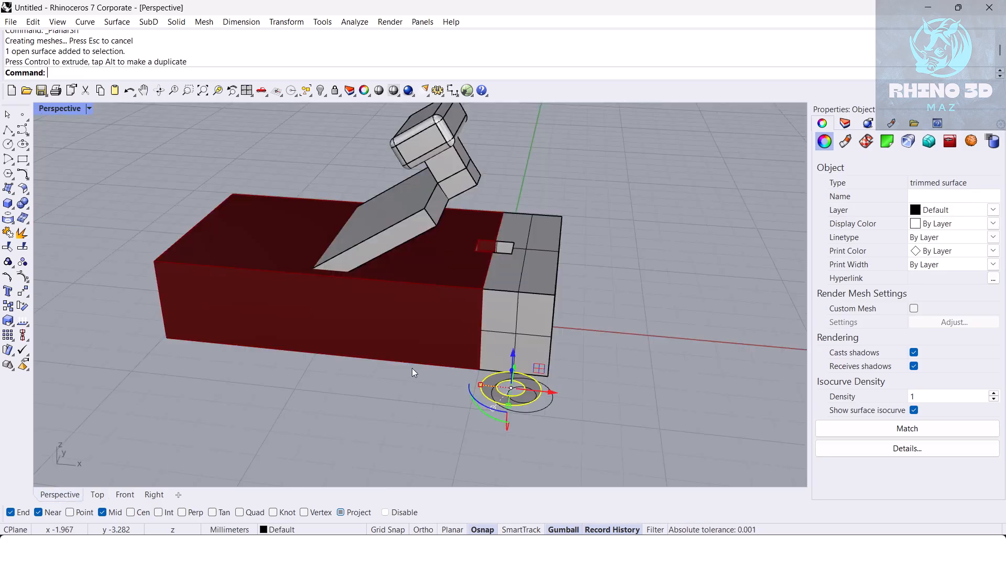
scroll(537, 392, up, 6)
shift+right_drag(549, 423, 515, 390)
drag(367, 467, 614, 325)
key(Delete)
Try offsetting the ring surface into a 0.4 mm thick solid and moving it, and undo both operations.
click(471, 348)
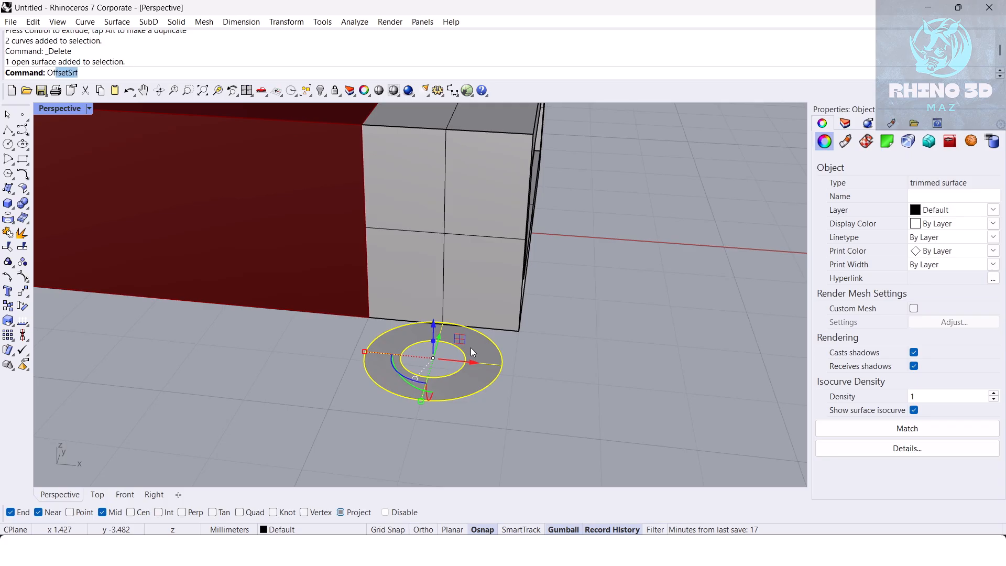
text(Off)
key(Return)
text(.4)
key(Return)
key(Return)
right_drag(367, 340, 376, 247)
drag(376, 247, 383, 164)
right_drag(383, 163, 413, 259)
key(ctrl+z)
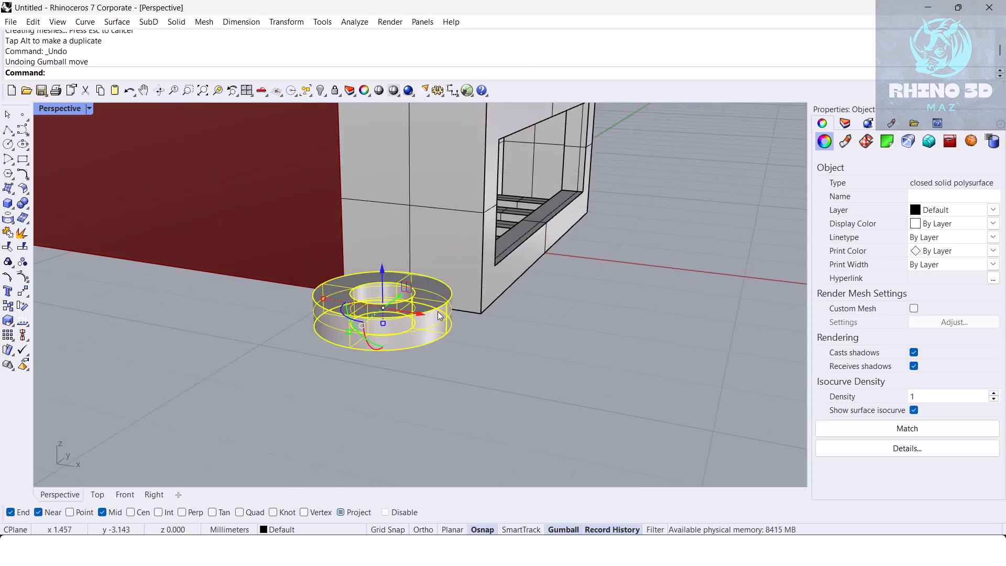
key(ctrl+z)
Offset the ring surface 0.8 mm to both sides as a solid to form a hollow cylinder.
key(Return)
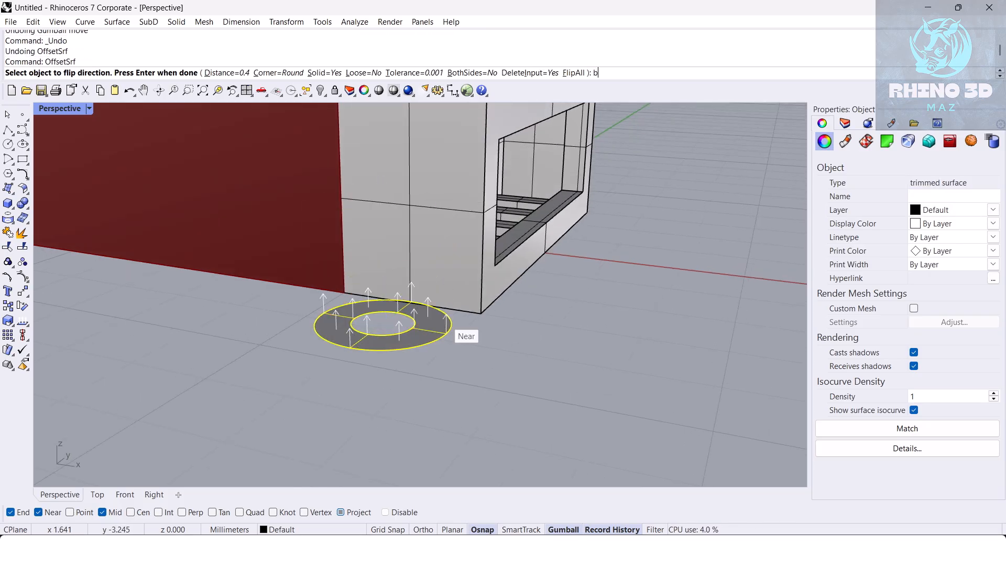
text(b)
key(Return)
text(.8)
key(Return)
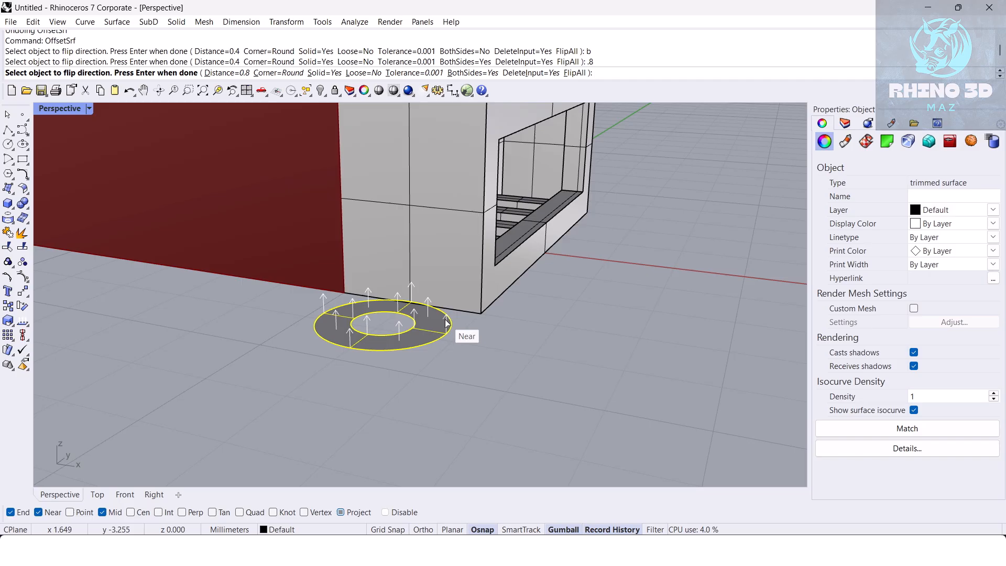
key(Return)
scroll(446, 322, down, 5)
right_drag(445, 322, 360, 311)
scroll(384, 319, up, 3)
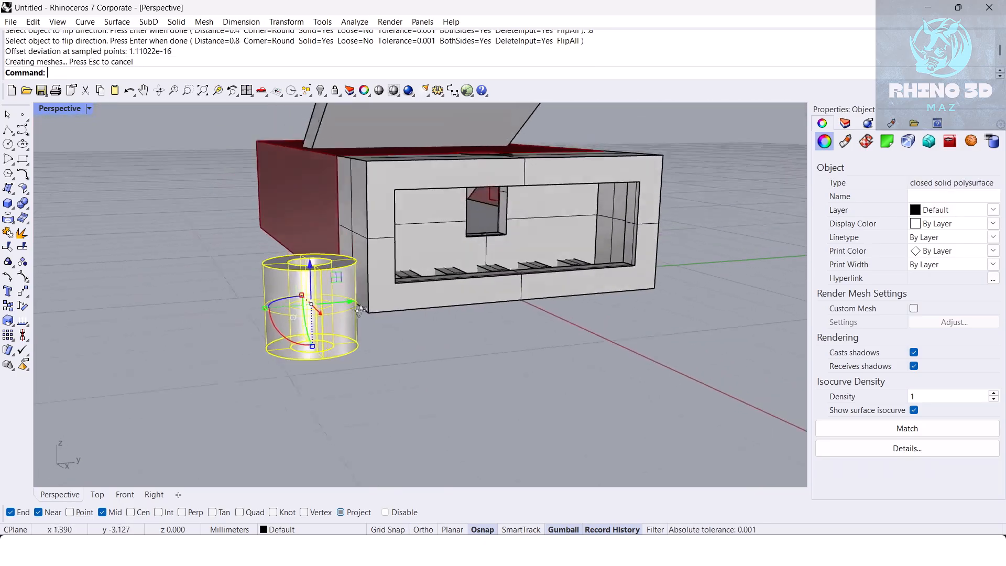
Align the hollow cylinder's horizontal centre line with the middle of the end block's height in the Right viewport.
click(154, 494)
scroll(401, 278, up, 5)
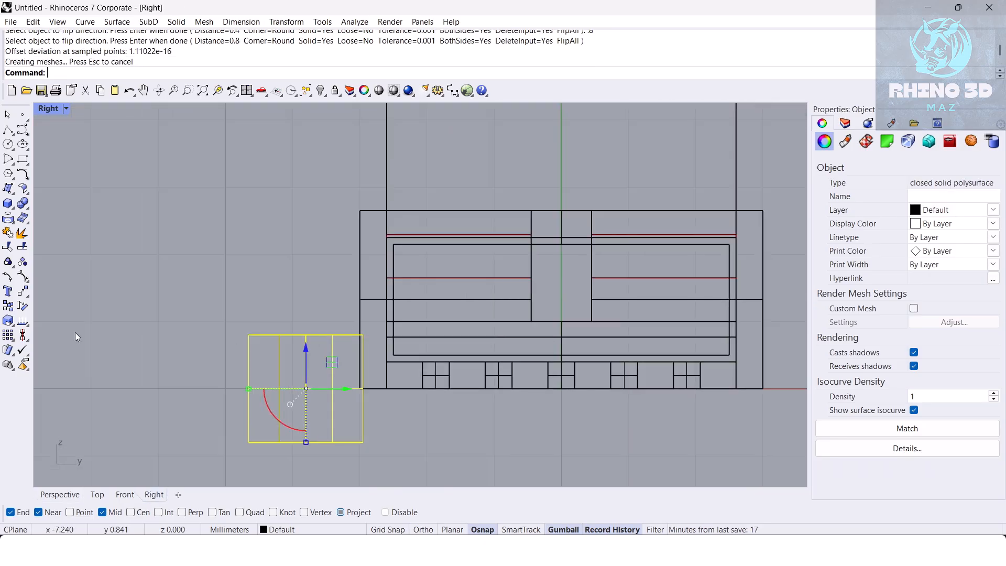
click(25, 341)
click(38, 399)
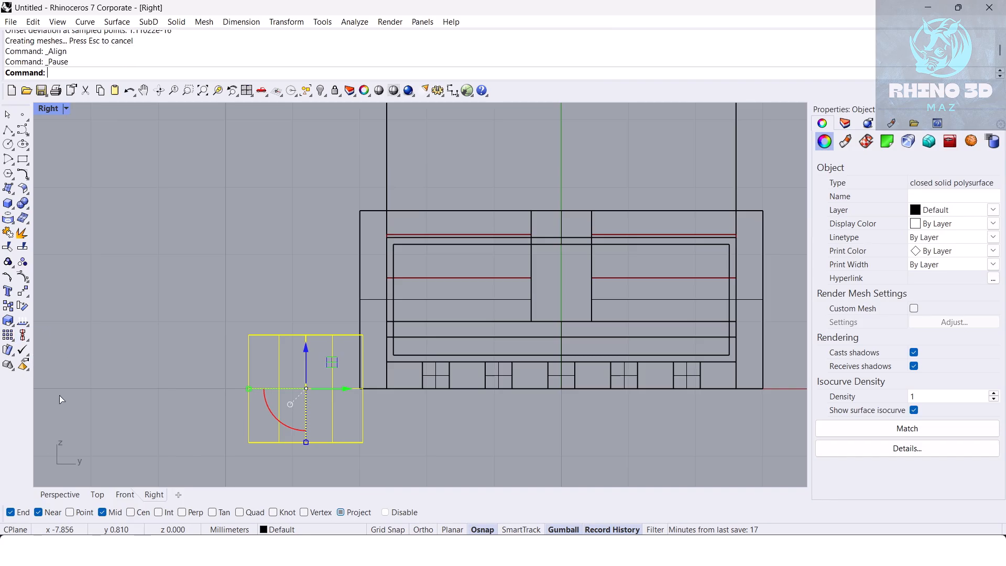
click(357, 300)
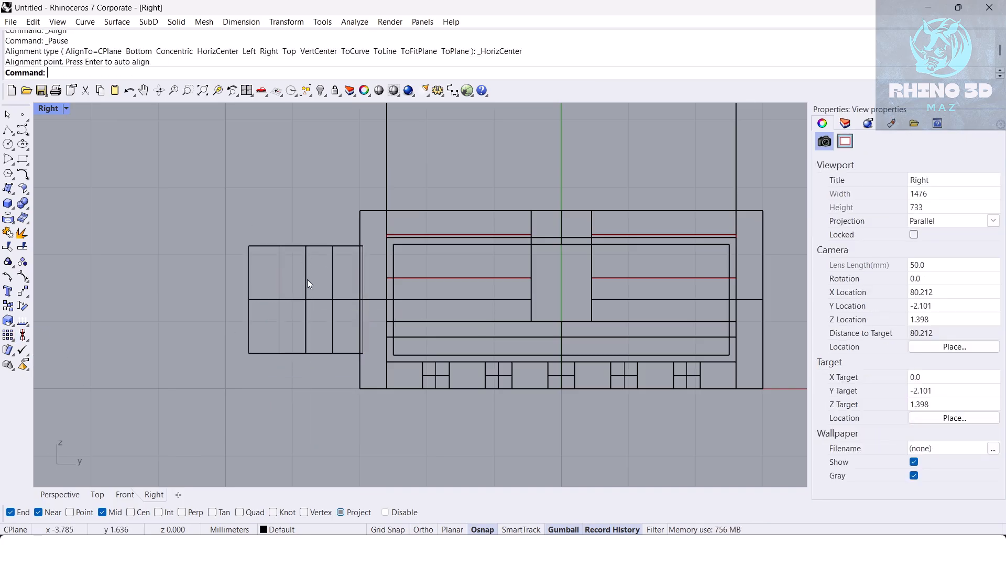
Scale the hollow cylinder down slightly in height about its centre.
click(308, 279)
scroll(308, 333, up, 1)
drag(305, 355, 294, 346)
click(210, 269)
scroll(211, 269, down, 4)
right_drag(210, 268, 231, 270)
Group the hollow cylinder with the end block and clip parts.
click(60, 495)
right_drag(284, 327, 451, 367)
scroll(472, 354, down, 6)
click(469, 345)
shift+click(487, 283)
key(ctrl+g)
key(ctrl+g)
click(564, 280)
right_drag(564, 280, 283, 441)
Switch to the Front viewport and set its display mode to Shaded.
click(128, 495)
scroll(315, 340, down, 4)
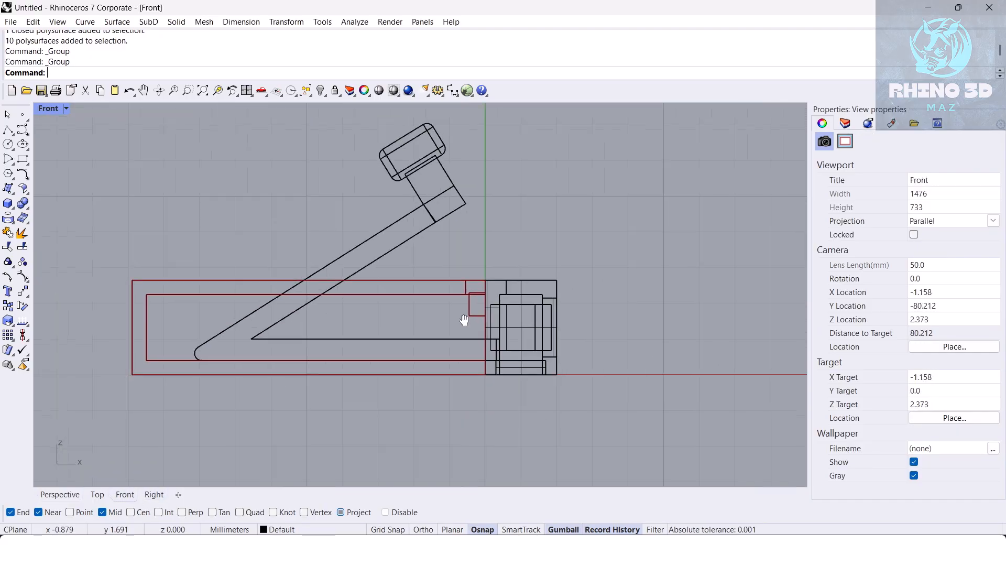
click(66, 109)
click(106, 118)
scroll(280, 292, up, 3)
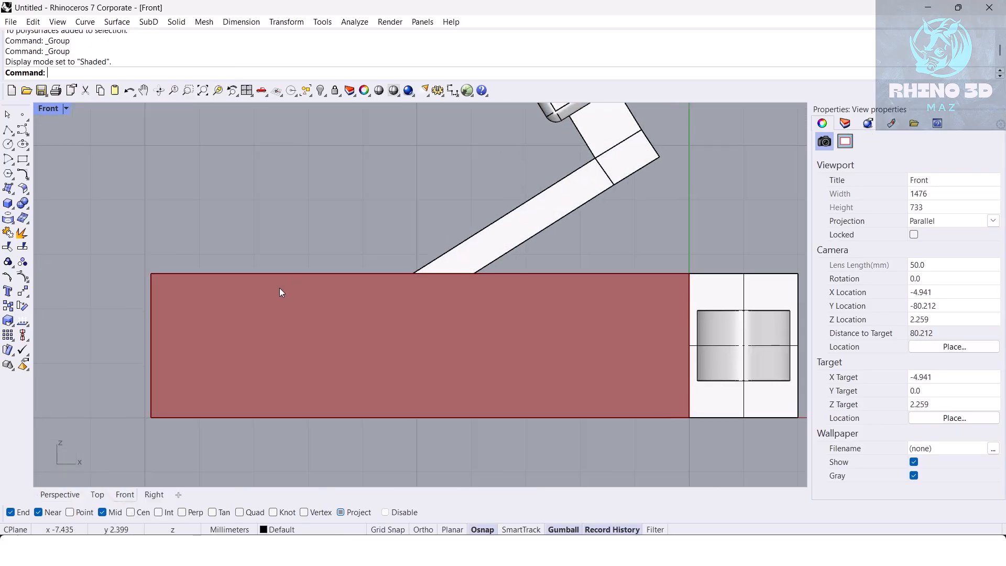
Create a sphere 1 mm in diameter at the midpoint of the box's edge next to the end block.
click(14, 207)
click(23, 238)
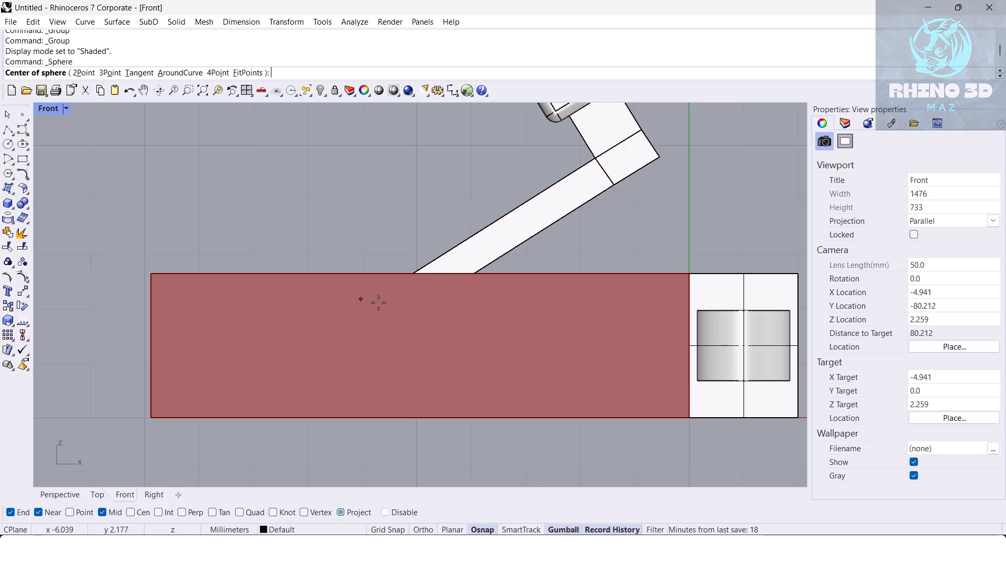
scroll(521, 321, up, 2)
click(528, 321)
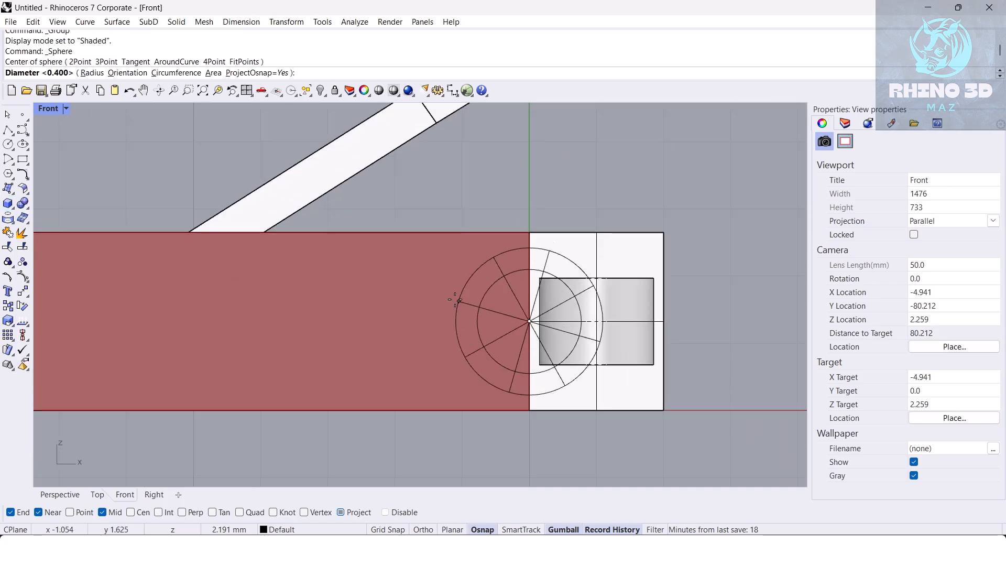
text(d)
key(Return)
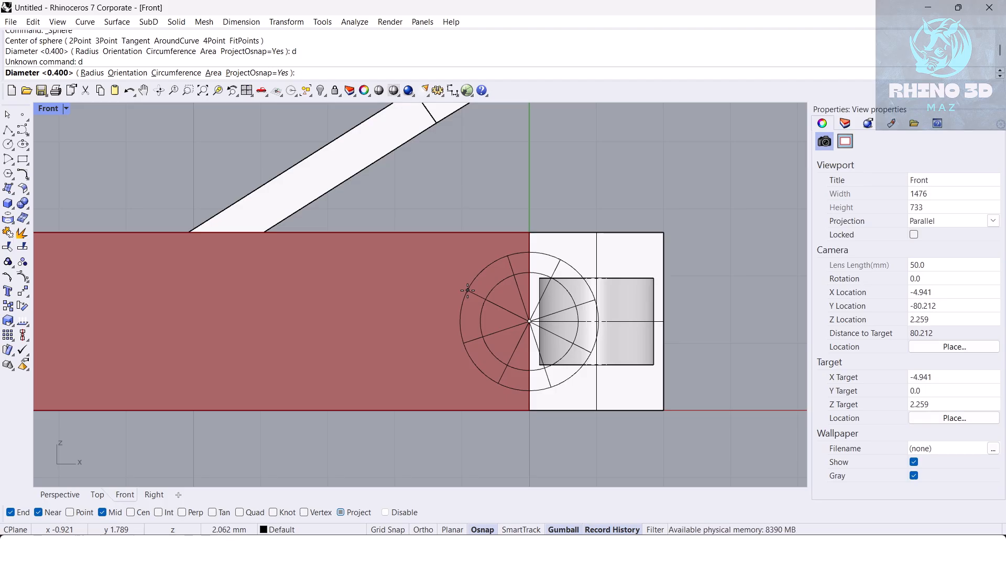
text(1)
key(Return)
Move the sphere along the box away from the end block and scale it uniformly to about 1.85 mm in diameter.
text(SelLast)
key(Return)
scroll(471, 292, down, 3)
drag(586, 312, 496, 312)
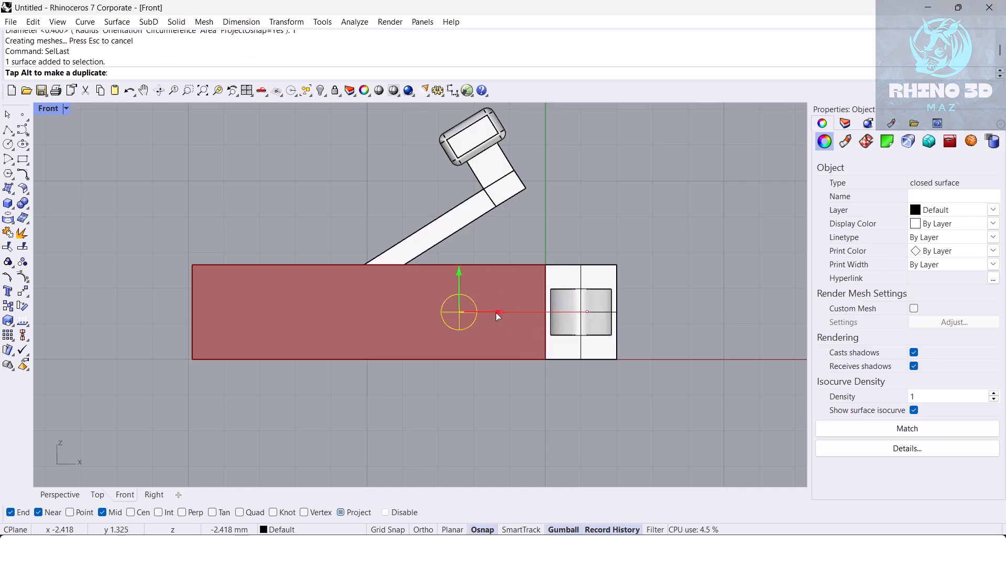
drag(351, 312, 349, 313)
scroll(302, 313, up, 3)
drag(287, 310, 257, 304)
Move the sphere just outside the box's long side in the Top viewport.
click(98, 494)
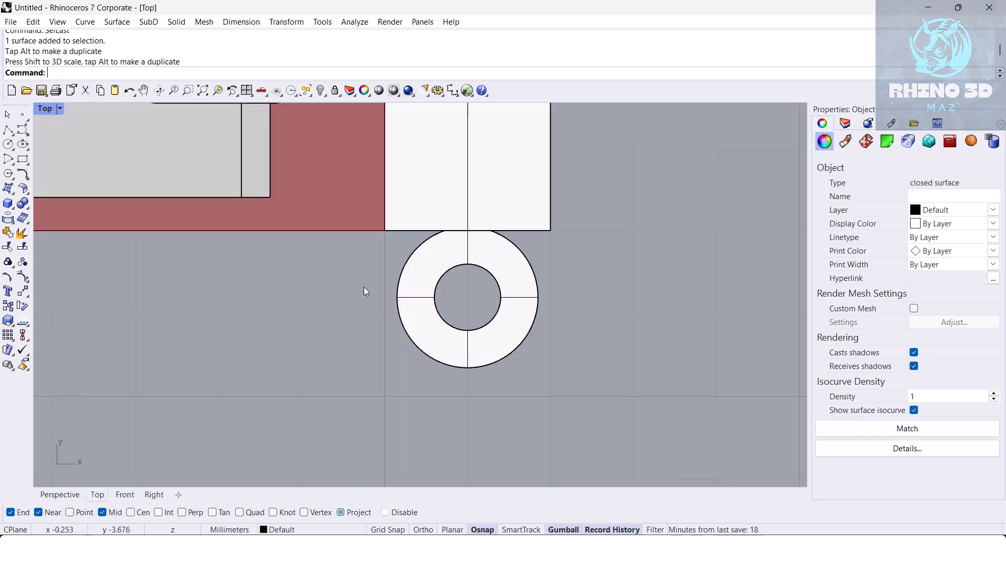
scroll(416, 290, down, 3)
drag(356, 310, 358, 412)
scroll(405, 391, up, 3)
click(463, 359)
Measure the sphere's diameter with a linear dimension and delete the dimension.
scroll(464, 366, up, 2)
text(d: D)
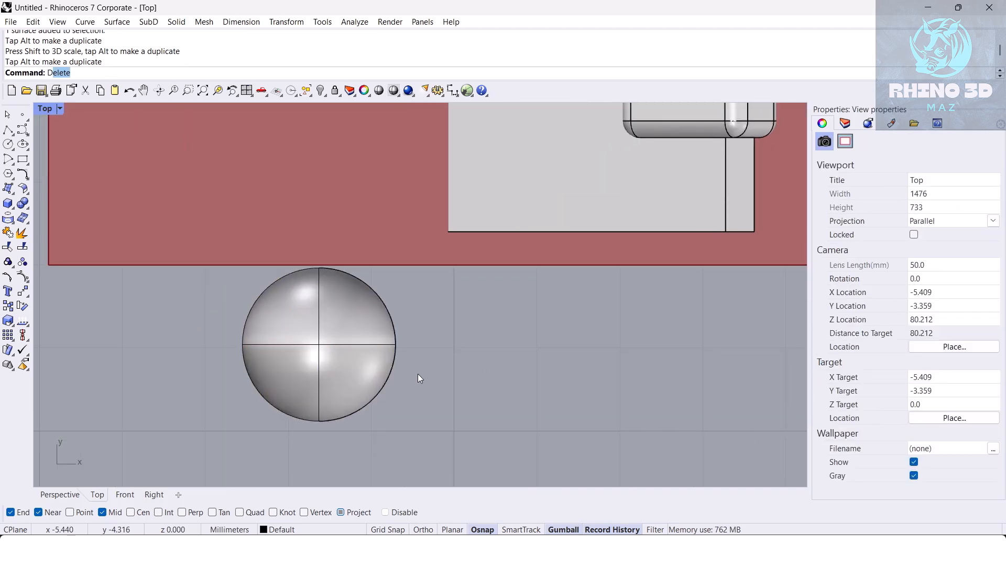
text(im)
key(Return)
click(319, 267)
click(320, 422)
scroll(522, 378, down, 10)
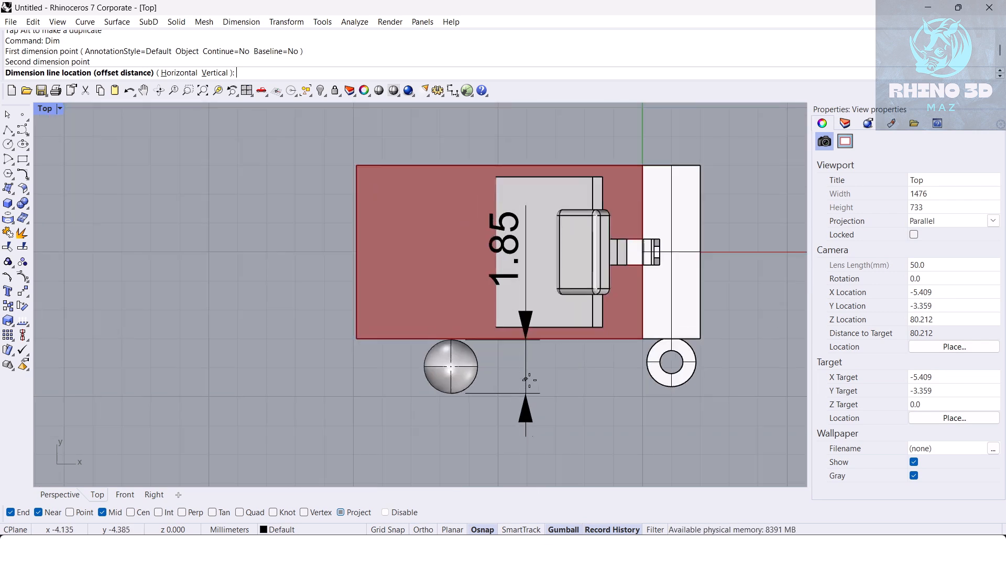
click(539, 376)
scroll(517, 373, up, 4)
click(511, 401)
key(Delete)
Move the sphere slightly farther away from the box's long side.
click(435, 341)
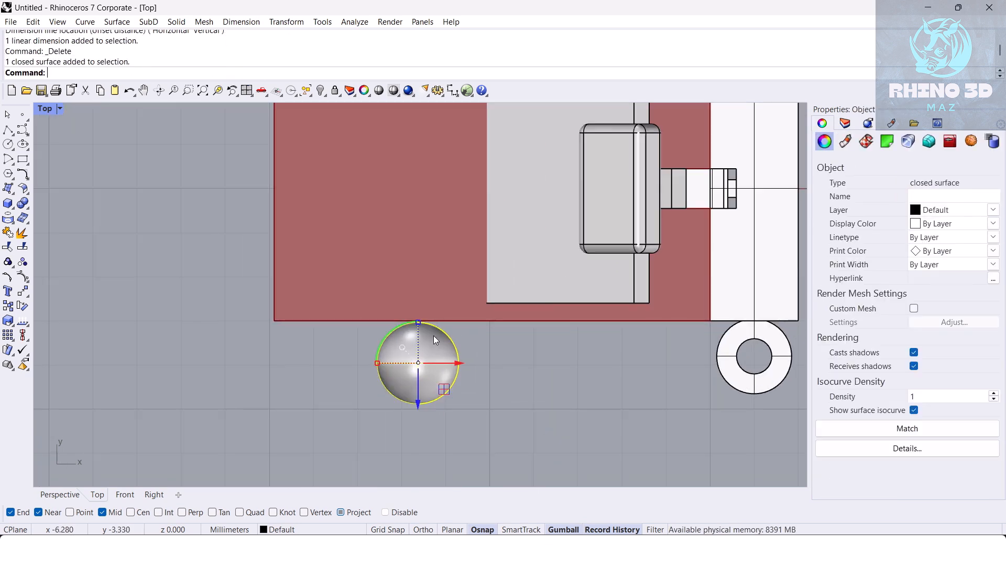
drag(418, 405, 418, 413)
click(330, 391)
Draw a straight polyline from the sphere's centre perpendicular to the box's nearest long edge.
right_drag(330, 390, 346, 361)
scroll(461, 327, up, 2)
text(polyline)
key(Return)
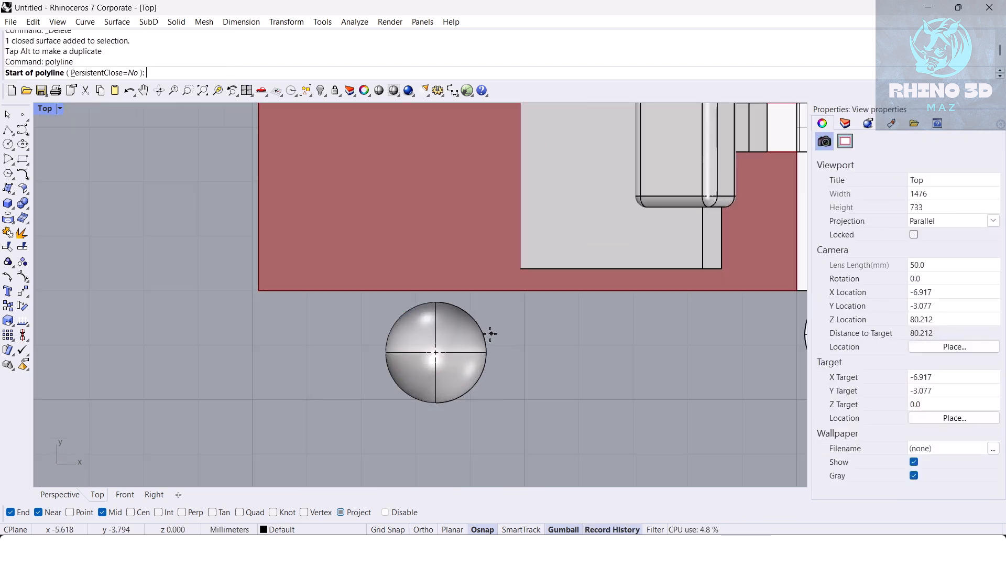
scroll(480, 330, up, 6)
click(478, 349)
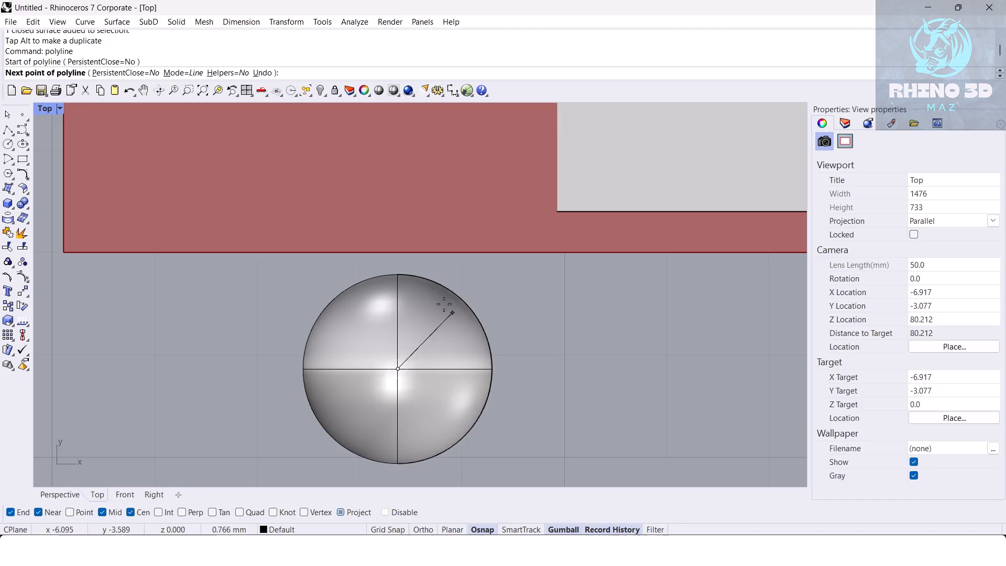
click(397, 252)
key(Return)
click(400, 271)
key(Escape)
Set the Perspective viewport's display mode to Shaded for a close view of the sphere and its line.
click(59, 494)
scroll(550, 340, up, 5)
scroll(551, 340, up, 4)
click(586, 403)
right_drag(592, 402, 317, 394)
text(SetDisplayMode)
key(Return)
key(Return)
Align the line's points in Z with the sphere's centre using SetPt.
shift+right_drag(145, 328, 297, 350)
text(SetPt)
scroll(221, 321, up, 3)
key(Return)
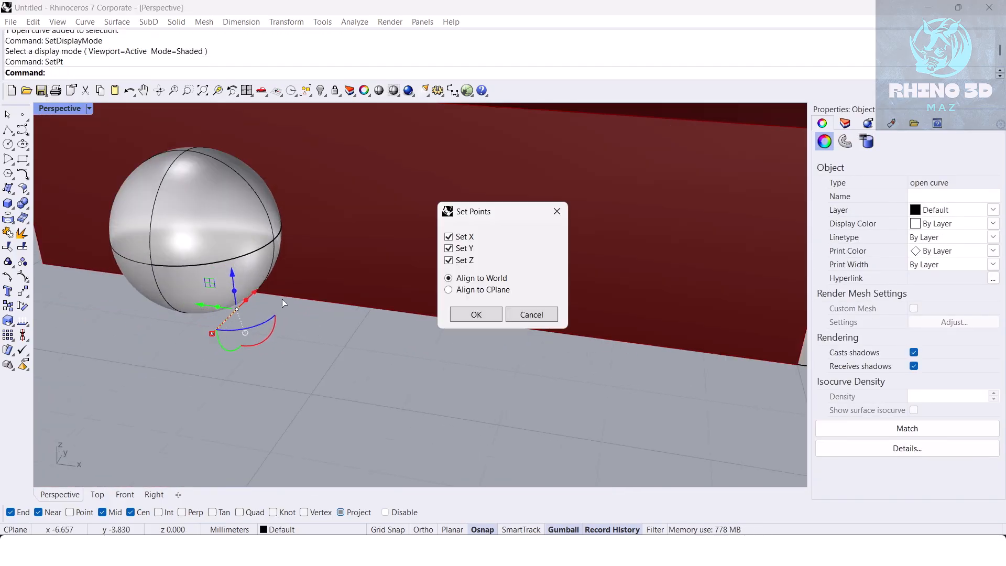
shift+right_drag(269, 301, 262, 338)
right_click(450, 261)
key(Return)
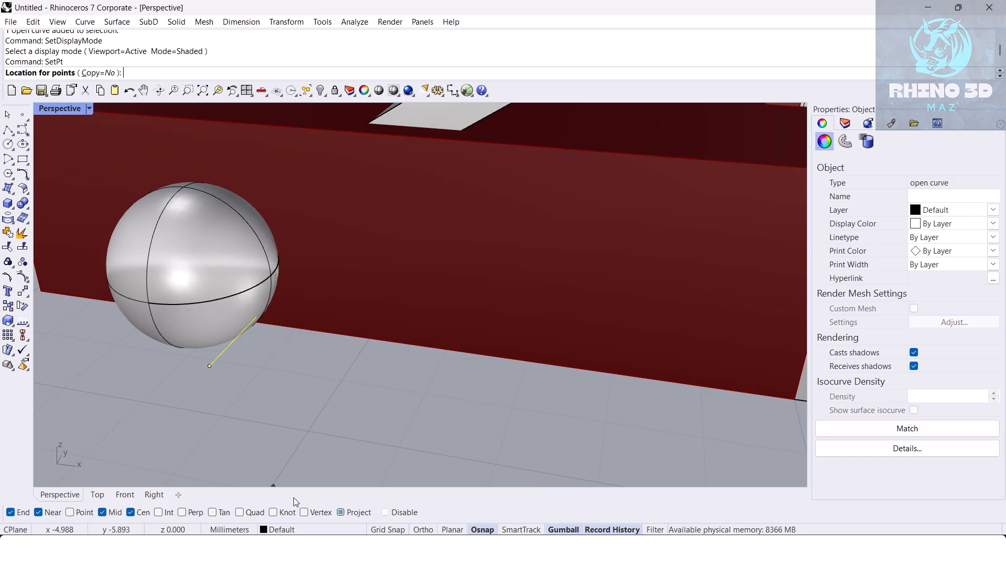
click(270, 280)
Create a pipe with a 0.8 mm diameter along the line from the sphere to the box wall.
scroll(368, 298, down, 5)
right_drag(368, 298, 476, 319)
scroll(407, 309, up, 5)
right_drag(406, 309, 357, 340)
text(Pipe)
key(Return)
text(d)
key(Return)
key(Return)
key(Return)
key(Return)
Hide the grouped end block, clip and hollow cylinder.
scroll(502, 287, down, 8)
right_drag(519, 299, 430, 242)
scroll(329, 229, up, 8)
click(585, 262)
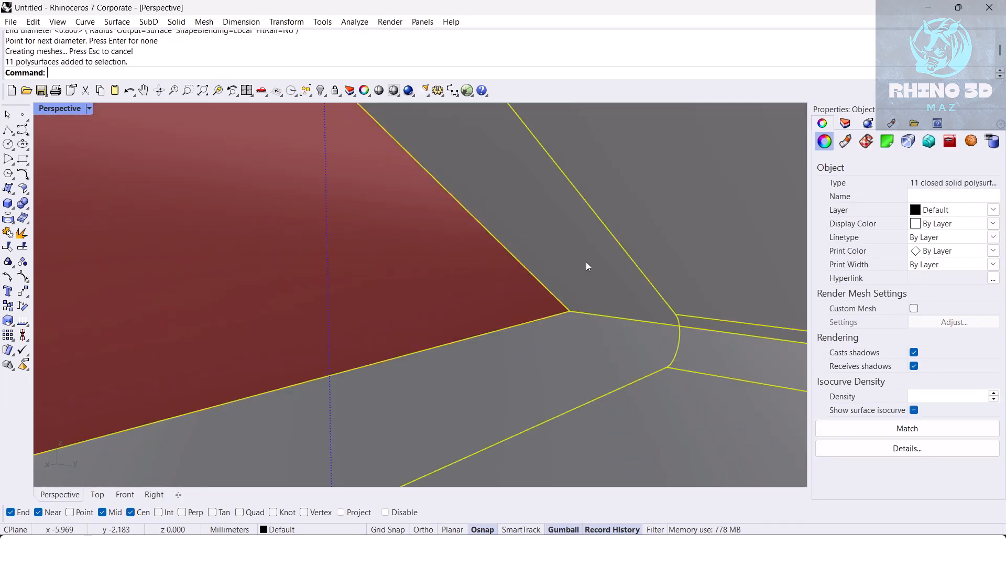
key(ctrl+h)
Try to lengthen the pipe's centre line by scaling it along its axis, and undo the scaling.
scroll(580, 263, down, 12)
right_drag(555, 266, 543, 329)
shift+right_drag(543, 329, 543, 394)
drag(358, 164, 505, 283)
scroll(420, 283, up, 5)
ctrl+click(409, 231)
ctrl+click(528, 214)
right_drag(560, 352, 478, 350)
drag(345, 343, 298, 337)
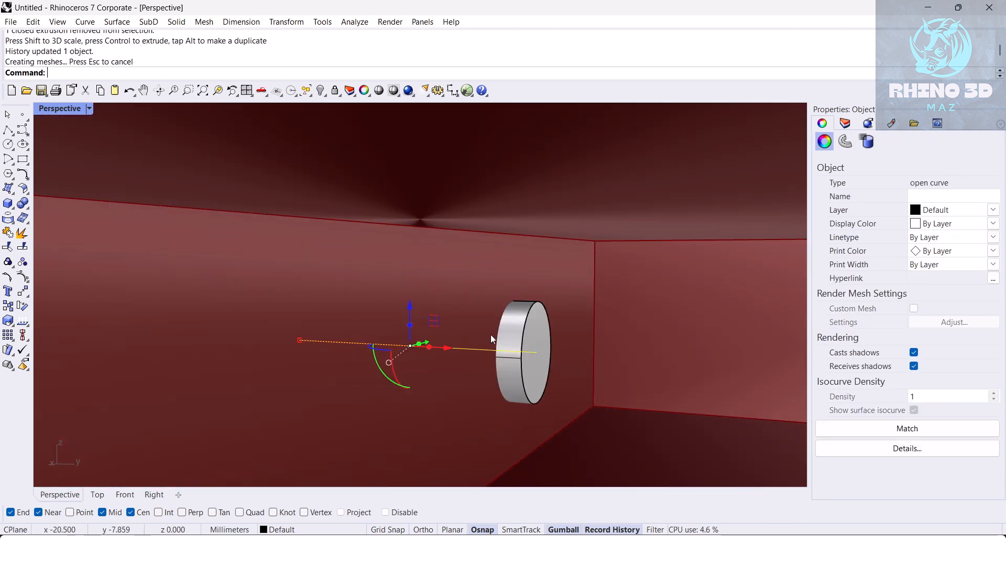
key(ctrl+z)
scroll(445, 281, down, 10)
right_drag(440, 277, 422, 292)
key(Escape)
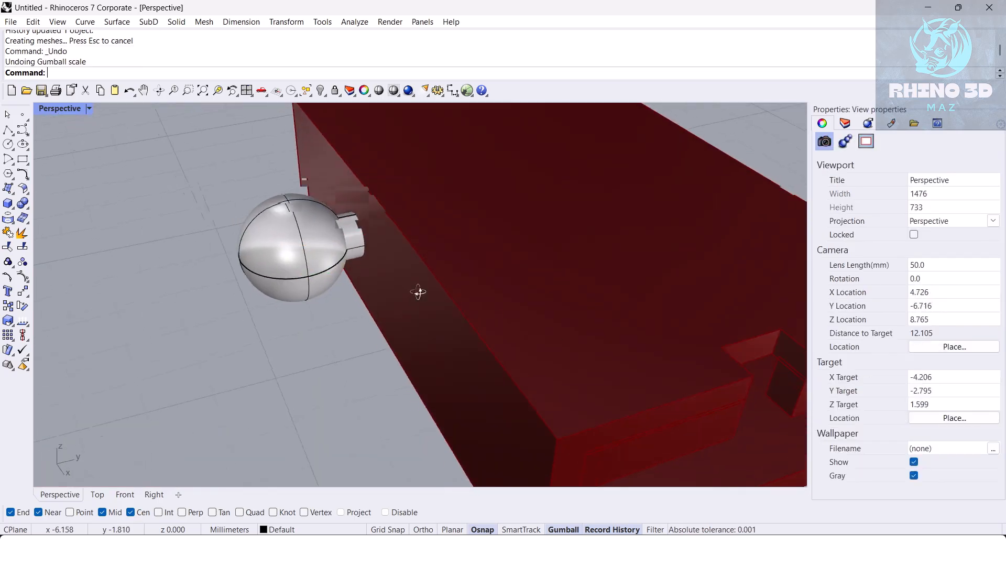
Group the sphere, the connecting pipe and the box.
scroll(286, 257, up, 7)
click(327, 242)
scroll(404, 228, down, 5)
shift+click(404, 224)
right_drag(405, 227, 488, 283)
scroll(490, 285, down, 5)
shift+click(492, 286)
key(ctrl+g)
key(ctrl+g)
key(ctrl+g)
Change the grouped sphere, pipe and box to Layer 01.
click(844, 124)
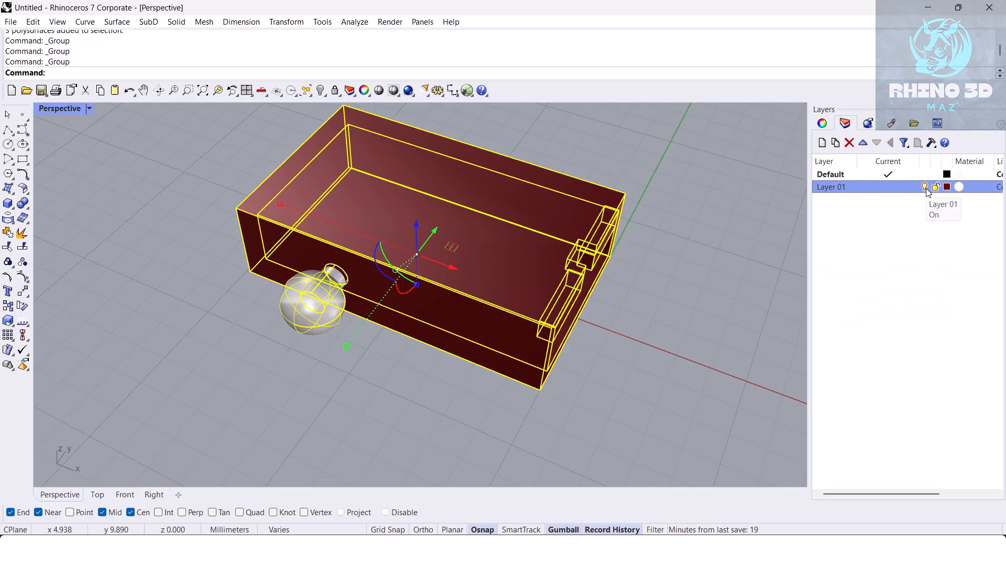
right_click(911, 191)
click(903, 411)
right_drag(729, 350, 590, 359)
key(Escape)
Show the hidden end block, clip and hollow cylinder again with ShowSelected.
text(Show)
key(Return)
click(542, 367)
key(Return)
right_drag(274, 383, 442, 355)
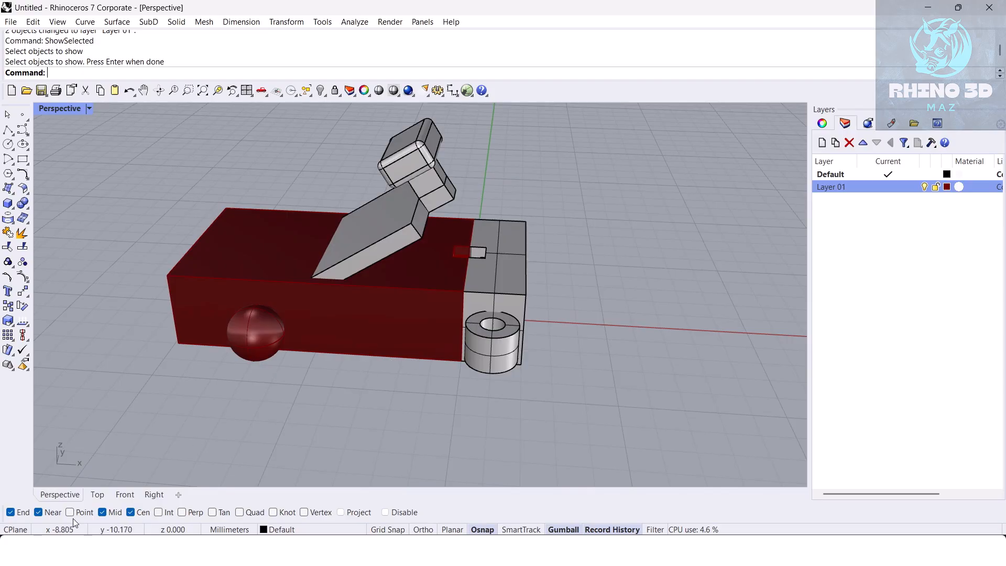
Bend the whole assembly downward in the Front viewport, with the spine along its bottom edge from the box's outer corner to the end block's outer corner.
click(124, 494)
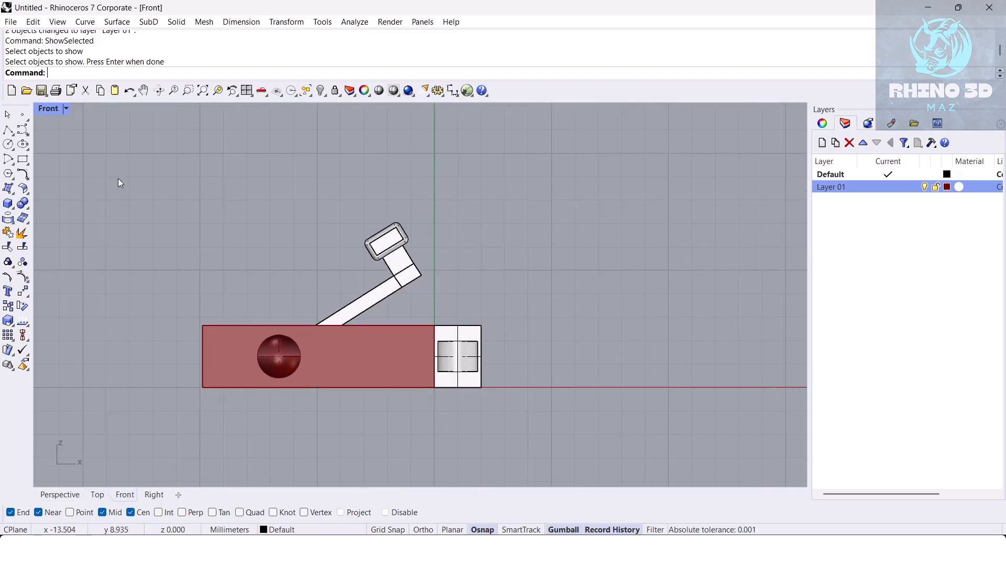
drag(119, 183, 503, 405)
scroll(342, 354, up, 4)
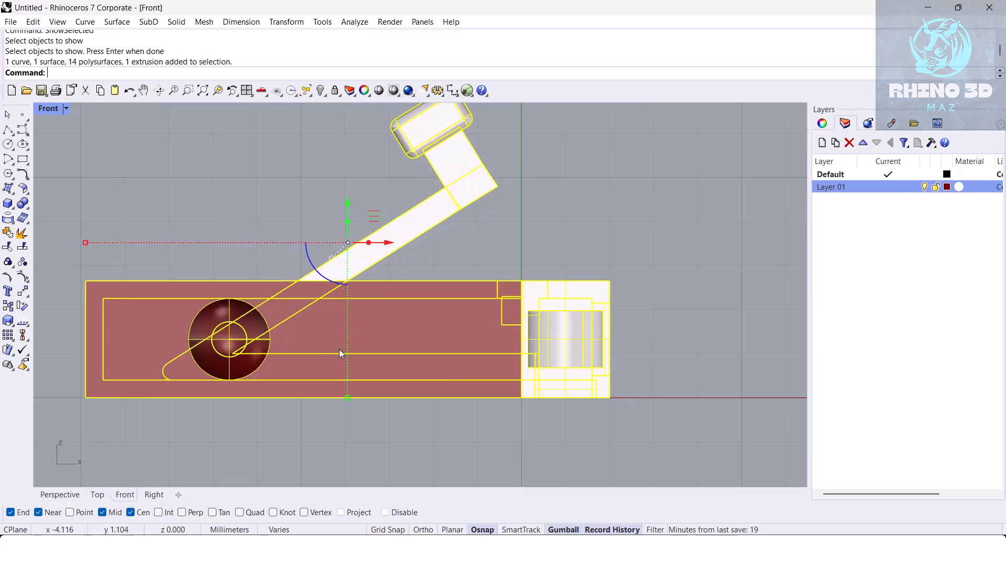
text(Bend)
key(Return)
right_drag(248, 392, 305, 369)
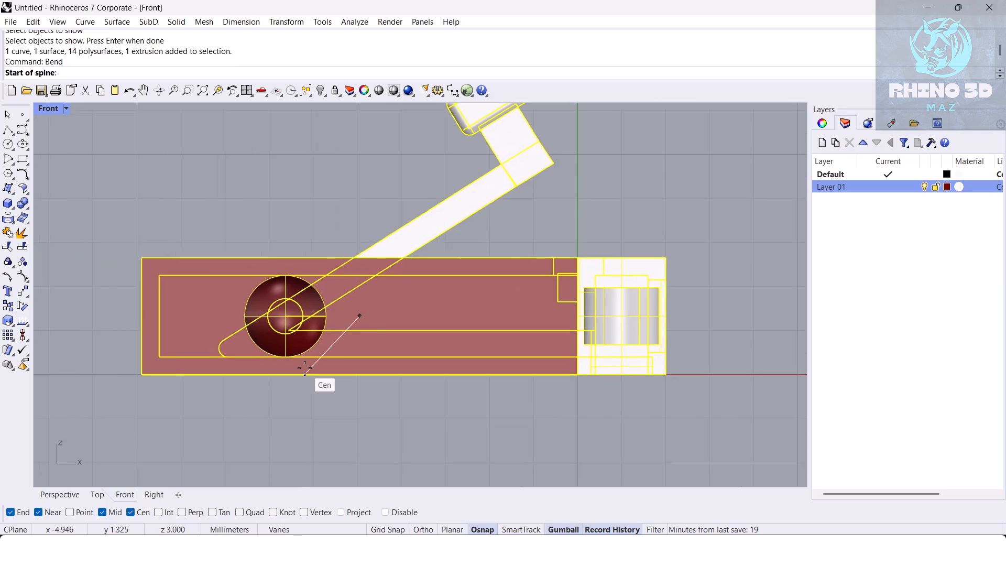
click(340, 512)
right_drag(362, 433, 410, 395)
click(181, 342)
right_click(188, 342)
right_click(188, 342)
click(188, 343)
click(715, 341)
scroll(711, 343, down, 4)
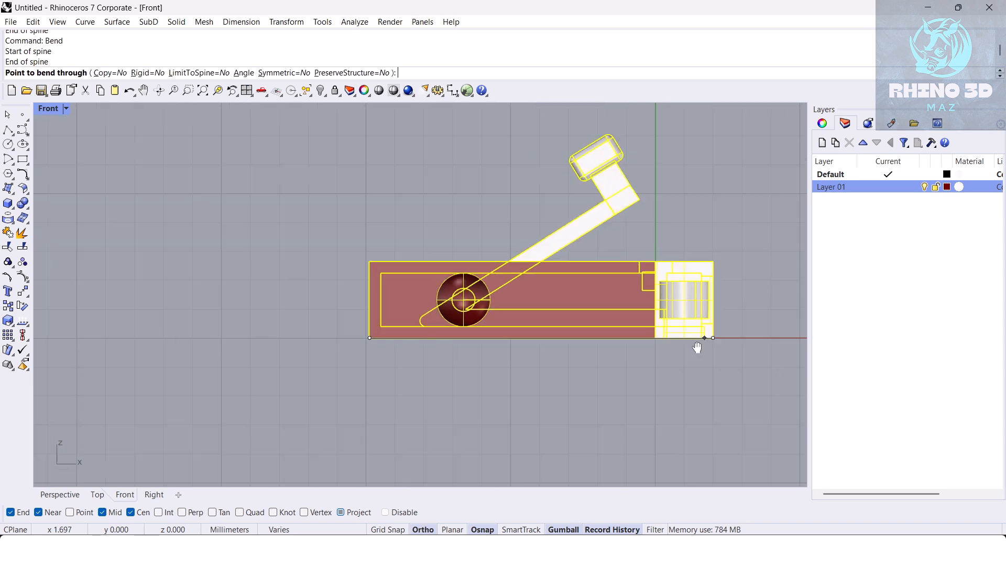
shift+right_drag(696, 344, 603, 318)
click(566, 422)
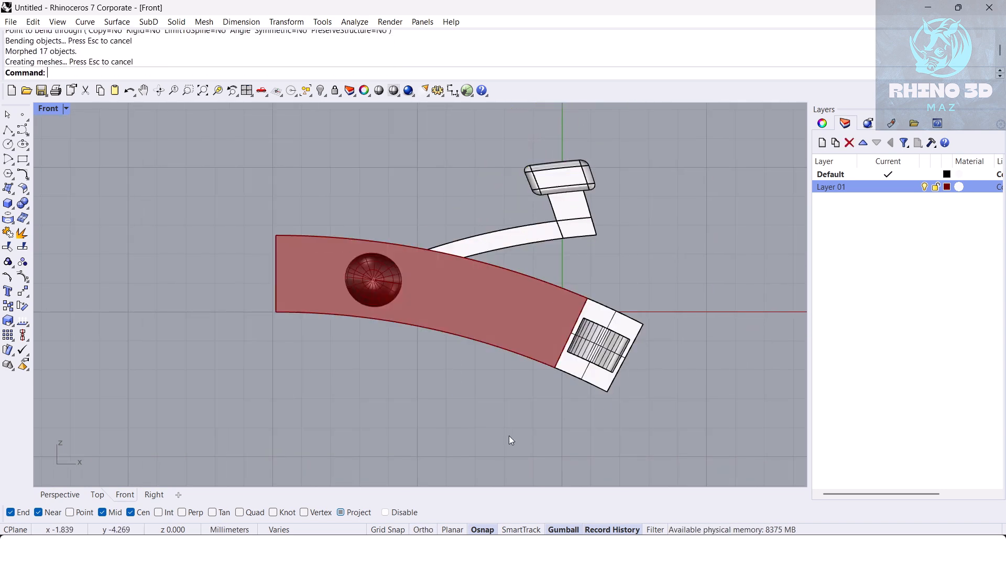
Remove the deformed sphere from its group.
scroll(556, 340, up, 2)
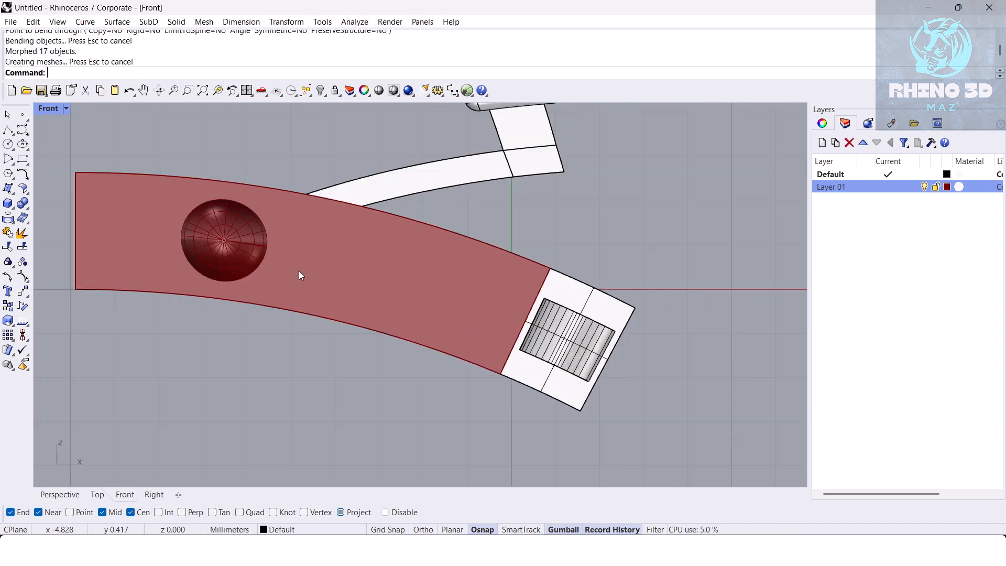
right_drag(311, 297, 343, 300)
key(Return)
click(272, 258)
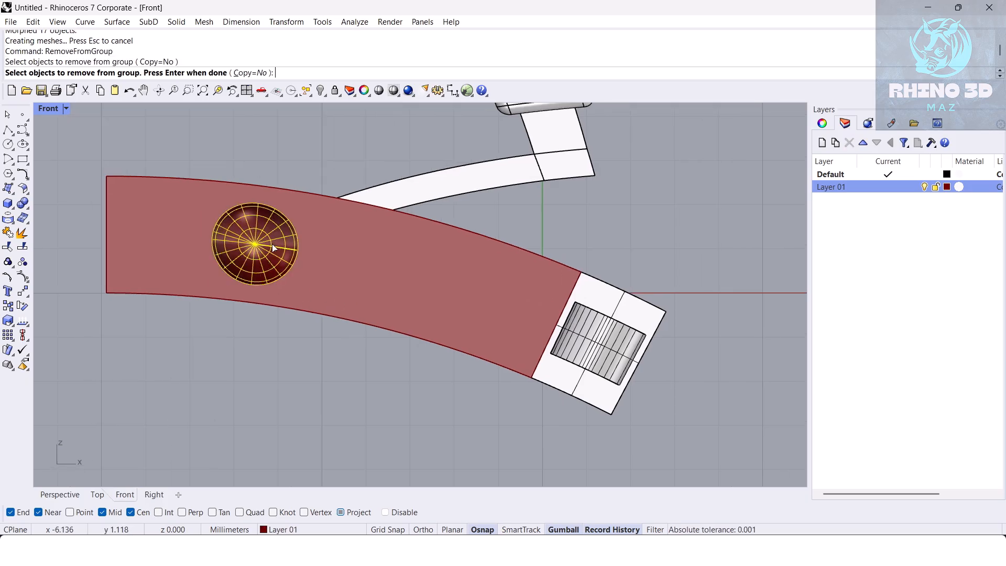
key(Return)
scroll(234, 231, up, 3)
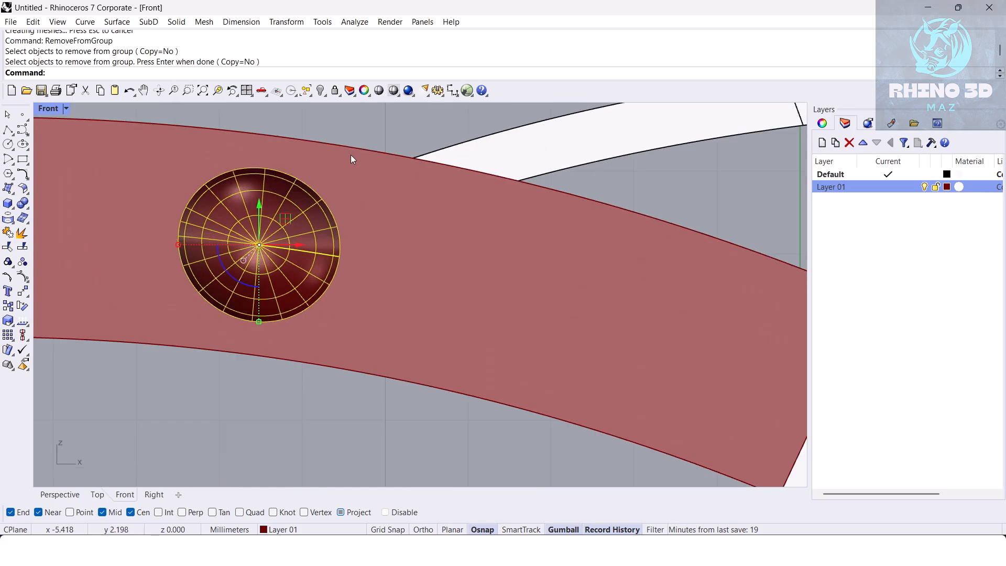
key(Escape)
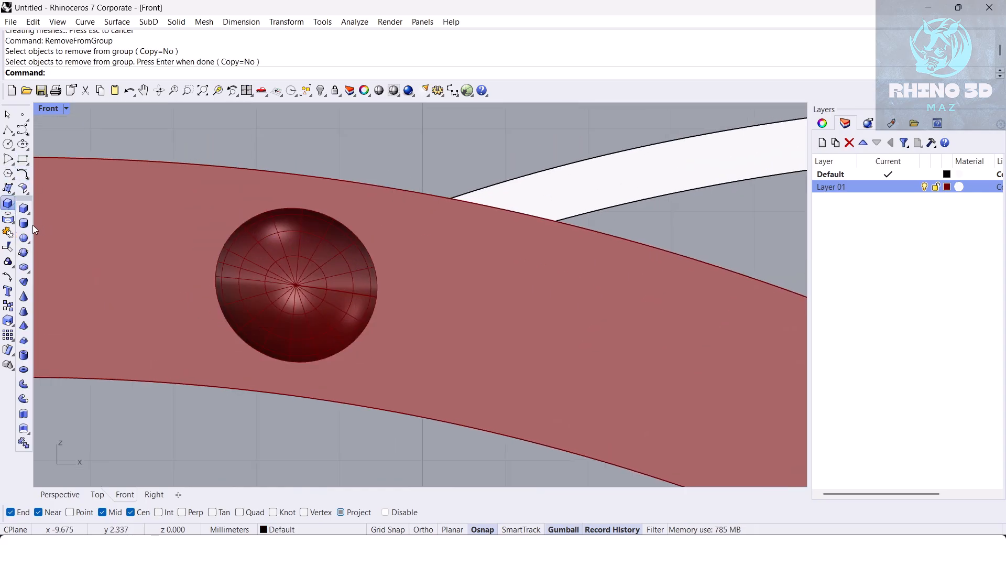
Create a sphere about 1.8 mm in diameter at the deformed sphere's centre in the Front viewport and move it onto the deformed one in the Top viewport.
click(23, 203)
click(296, 285)
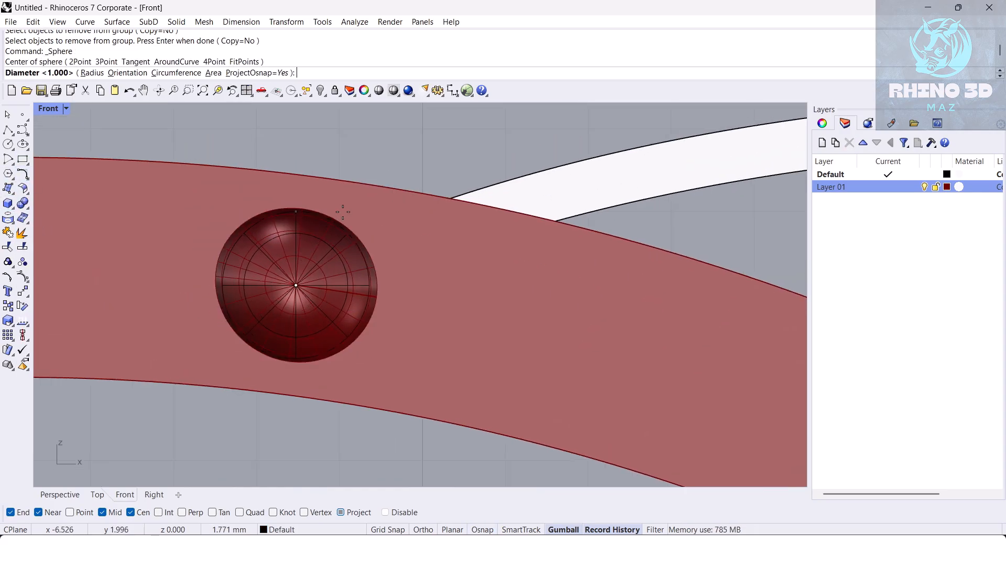
click(343, 212)
key(Return)
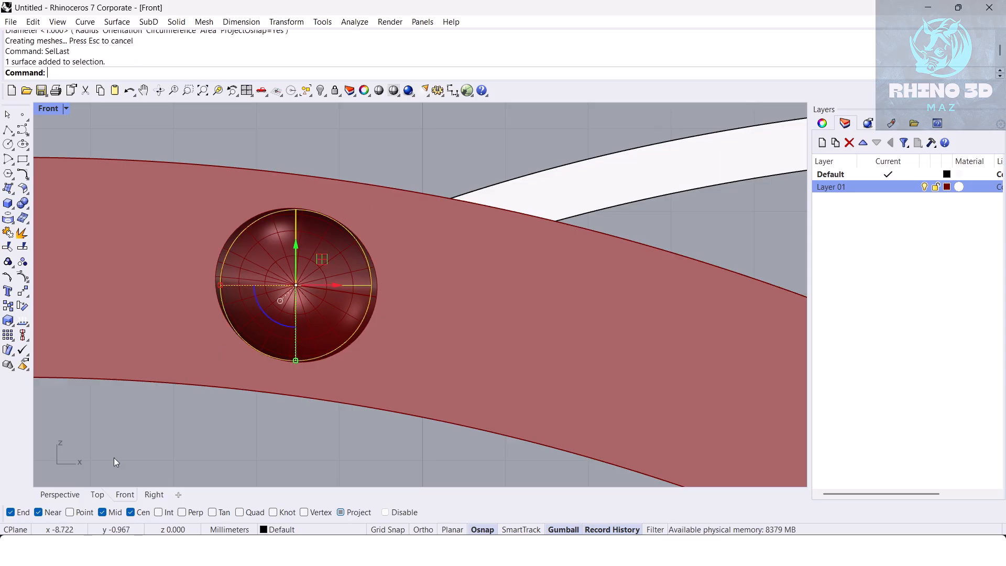
click(97, 494)
scroll(392, 231, down, 2)
drag(392, 230, 414, 409)
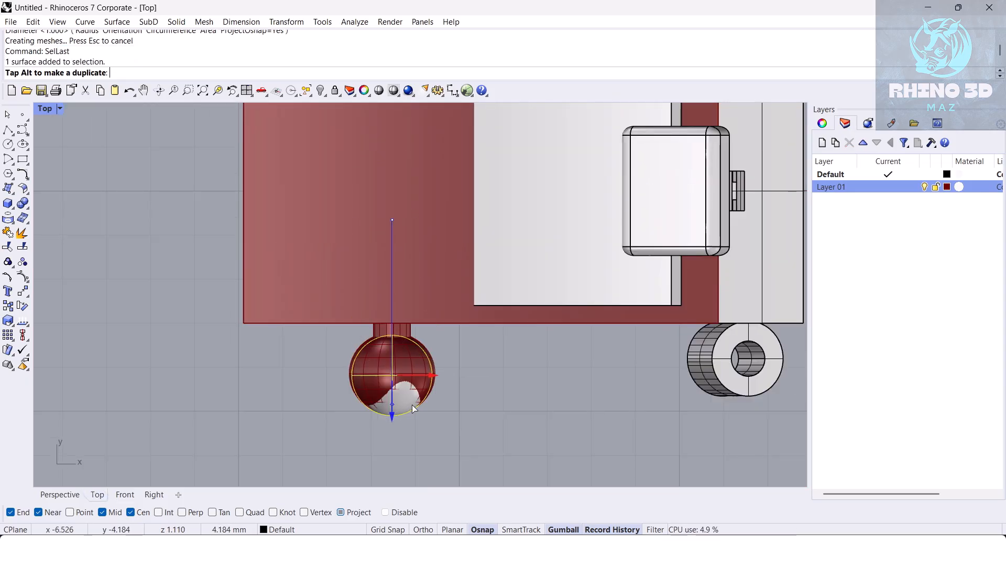
Lock the new sphere and delete the deformed sphere.
key(ctrl+l)
scroll(407, 365, up, 4)
click(410, 366)
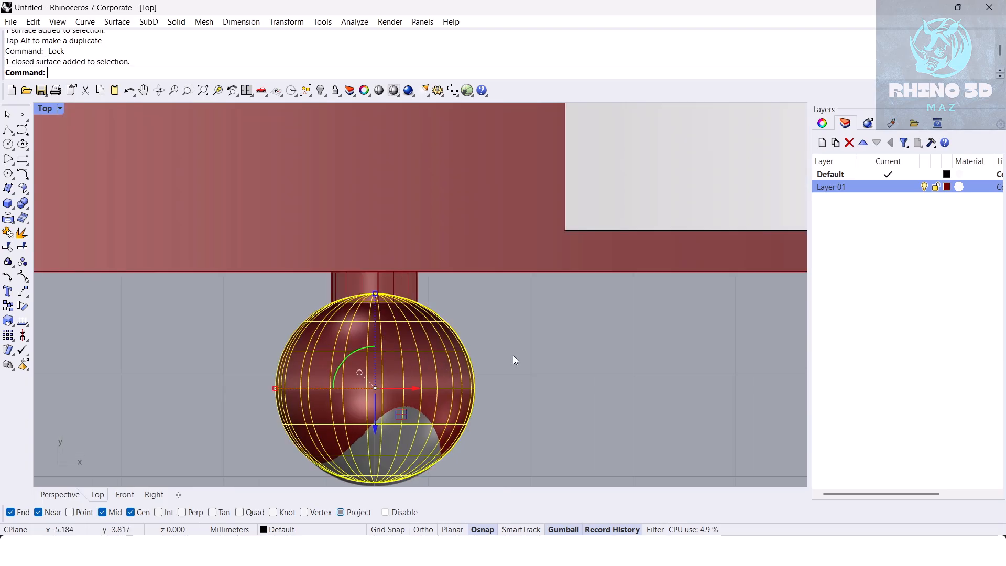
key(Delete)
Draw a circle 0.8 mm in diameter on the ground plane beside the bent hollow cylinder.
scroll(439, 356, down, 6)
right_drag(439, 357, 167, 299)
scroll(587, 308, up, 6)
click(586, 308)
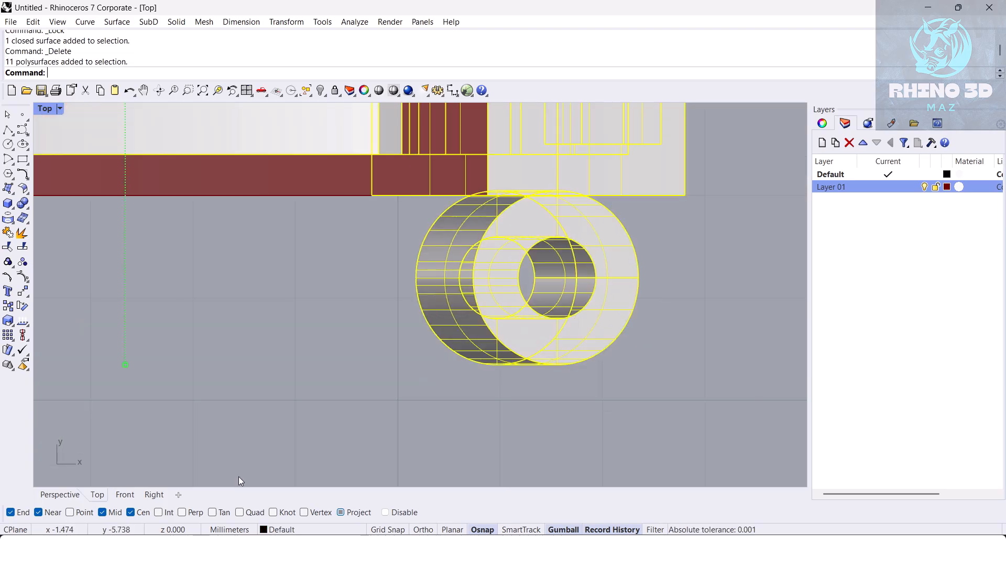
click(65, 496)
right_drag(336, 383, 381, 322)
click(566, 382)
scroll(467, 372, up, 4)
mouse_move(467, 315)
right_down()
mouse_move(328, 375)
mouse_move(481, 323)
right_up()
scroll(352, 369, up, 5)
text(c)
key(Return)
click(340, 378)
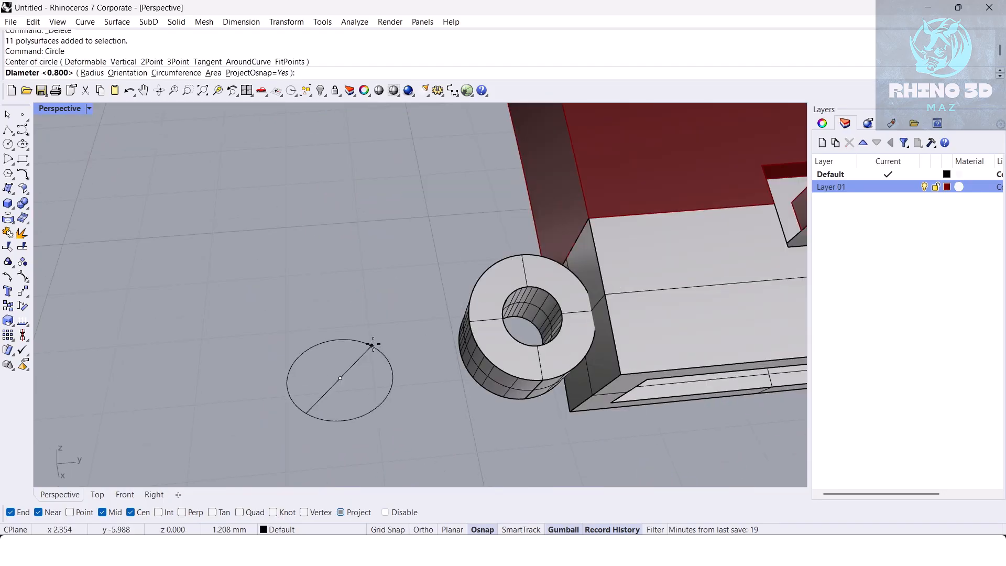
text(d)
key(Return)
text(.8)
key(Return)
Offset the circle outward by 0.45 mm.
click(364, 361)
text(Offset)
right_drag(362, 362, 377, 369)
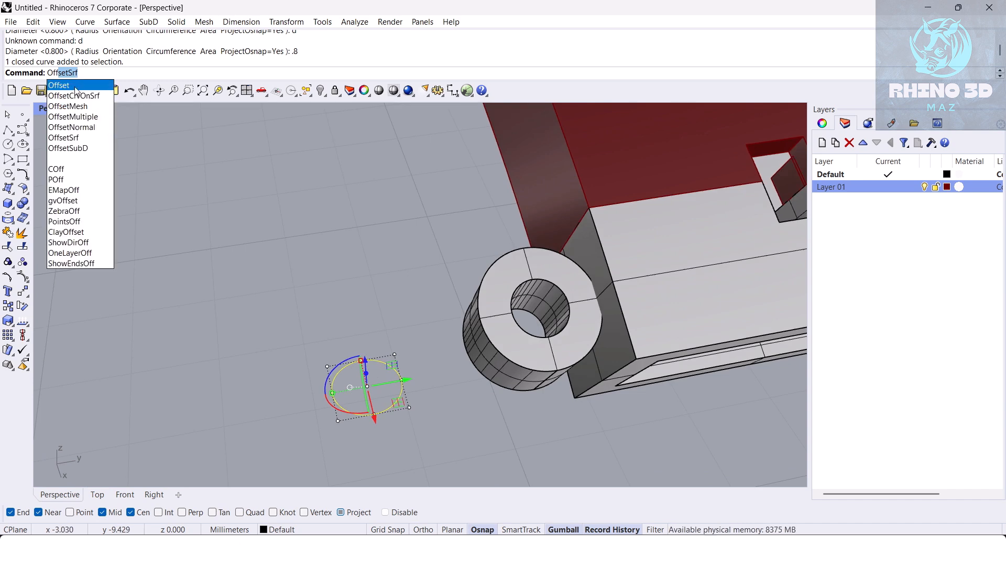
key(Return)
key(Return)
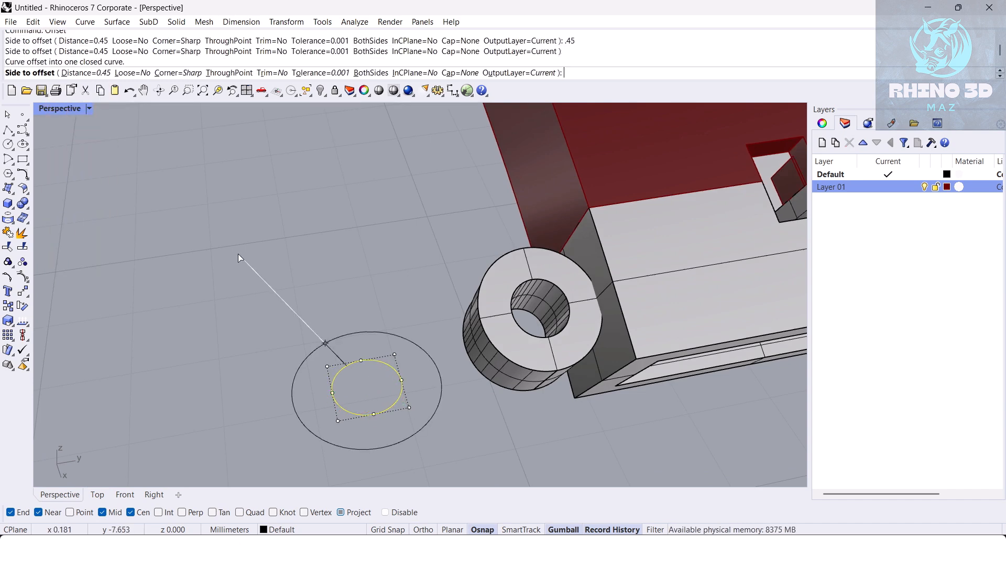
click(239, 254)
Create a ring-shaped planar surface from the two concentric circles.
shift+right_drag(347, 276, 335, 222)
drag(347, 250, 338, 319)
text(Planar)
key(Return)
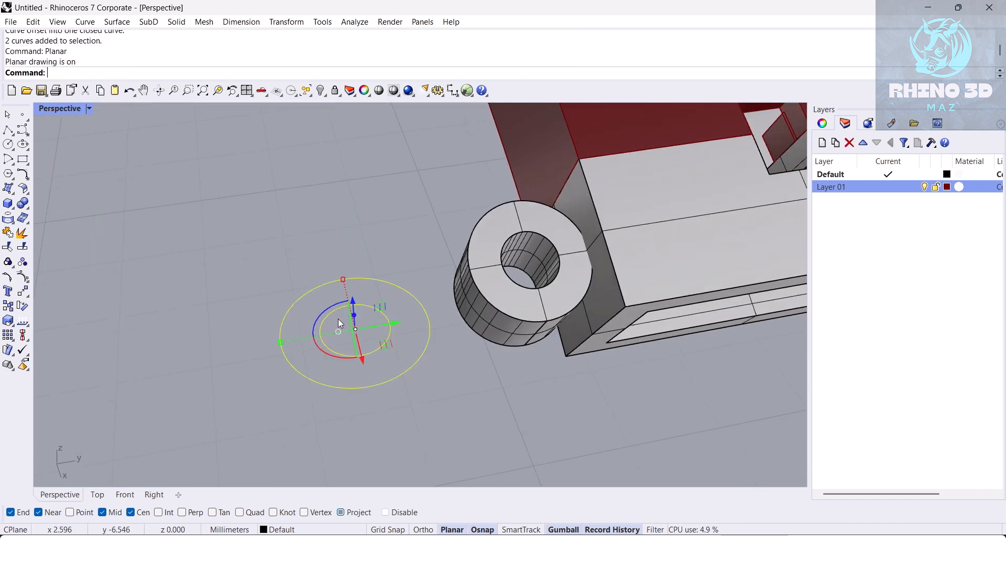
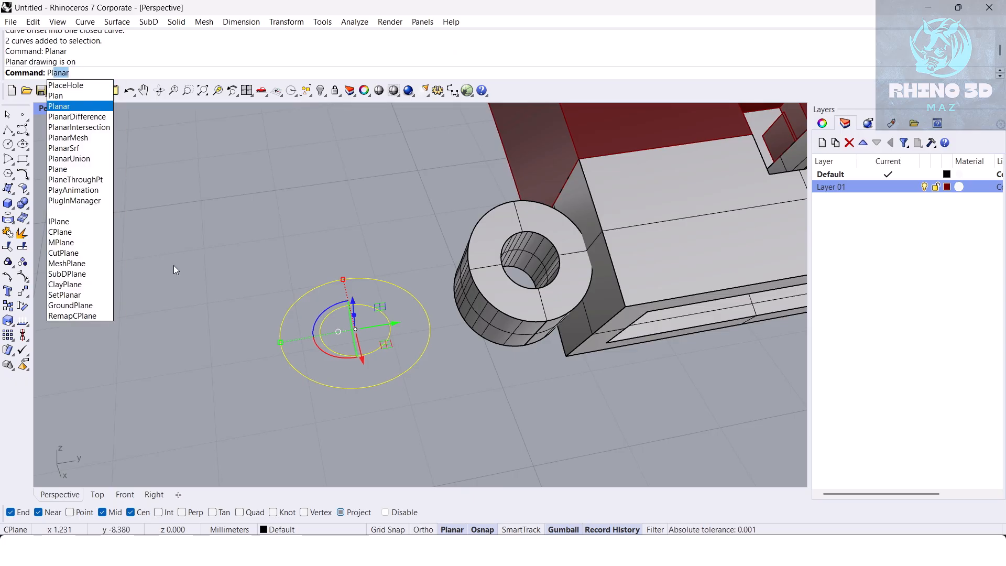
key(Down)
key(Return)
Offset the ring surface 0.45 mm to both sides as a solid.
click(277, 292)
scroll(288, 297, up, 3)
click(331, 306)
mouse_move(332, 308)
right_down()
mouse_move(421, 246)
mouse_move(331, 321)
right_up()
key(Return)
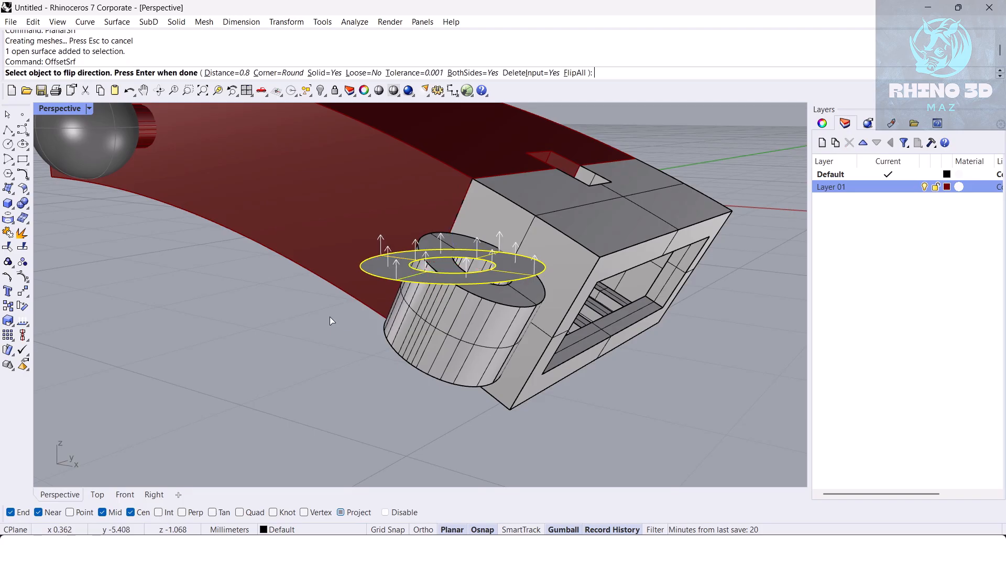
text(.45)
key(Return)
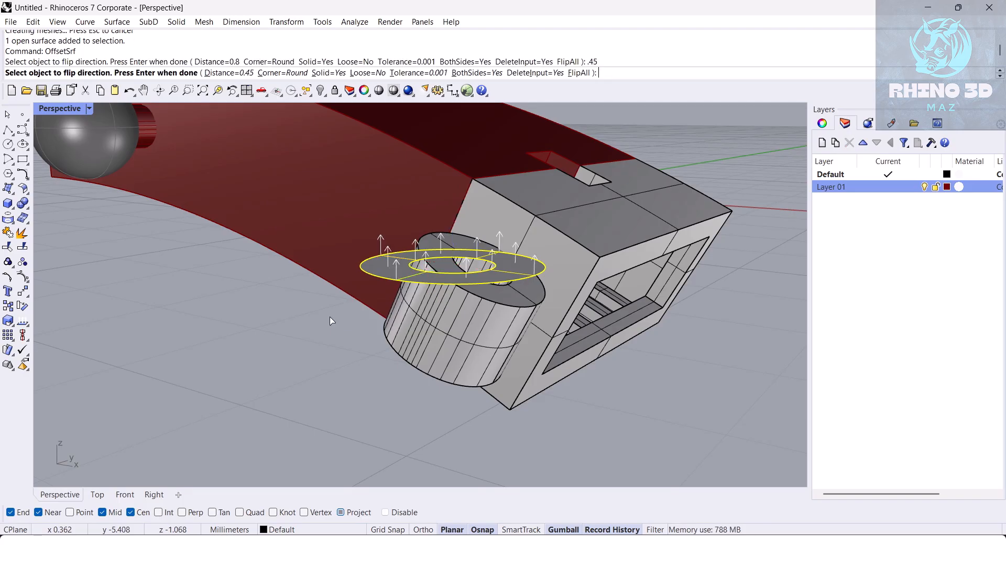
key(Return)
right_drag(332, 316, 433, 344)
Remove the deformed hollow cylinder from its group and delete it.
key(Escape)
text(Re)
key(Return)
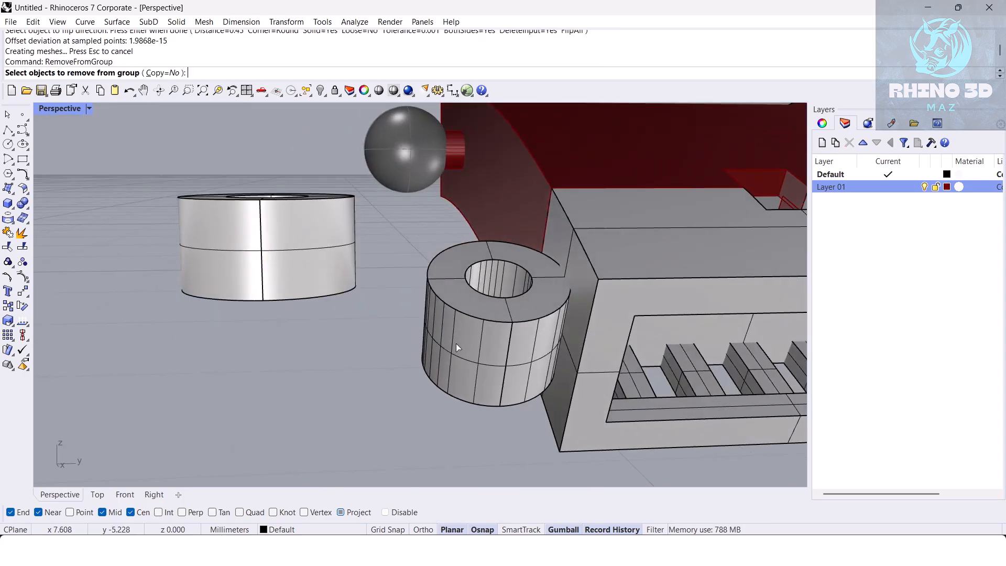
click(446, 352)
key(Return)
key(Delete)
Move the new hollow cylinder to the bent end block in the Front viewport.
click(327, 277)
click(124, 495)
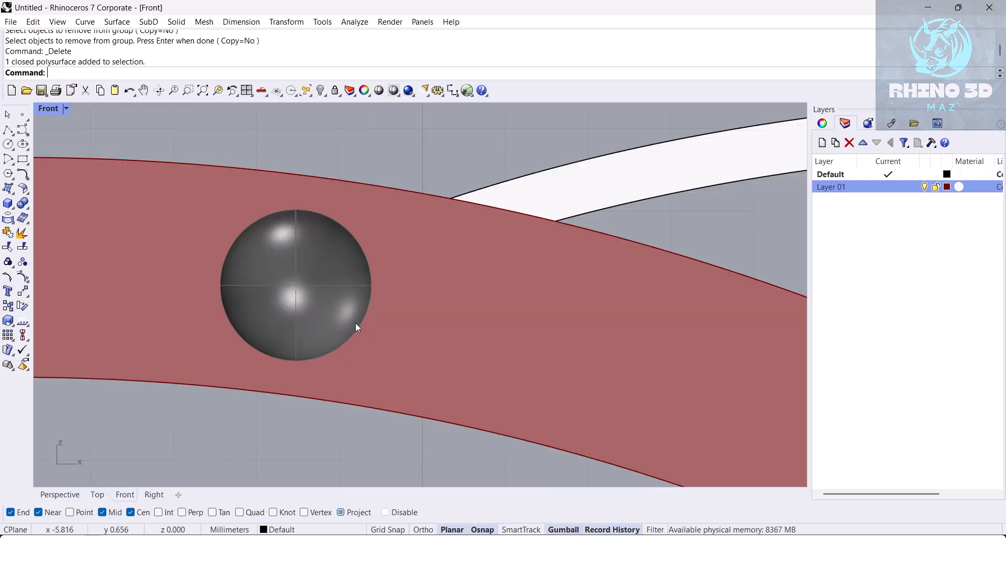
scroll(346, 299, down, 12)
scroll(543, 291, up, 8)
drag(553, 357, 521, 354)
drag(608, 311, 525, 372)
Move the unlocked parts of the bent assembly far along the negative X axis in the Front viewport.
scroll(588, 265, down, 6)
drag(226, 198, 575, 417)
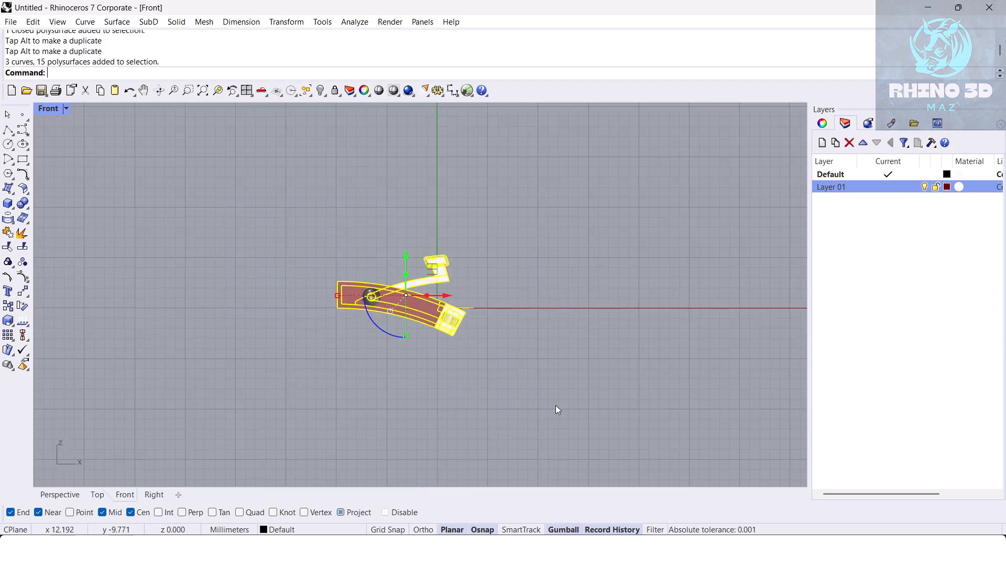
drag(484, 302, 143, 301)
click(414, 286)
right_drag(313, 302, 416, 303)
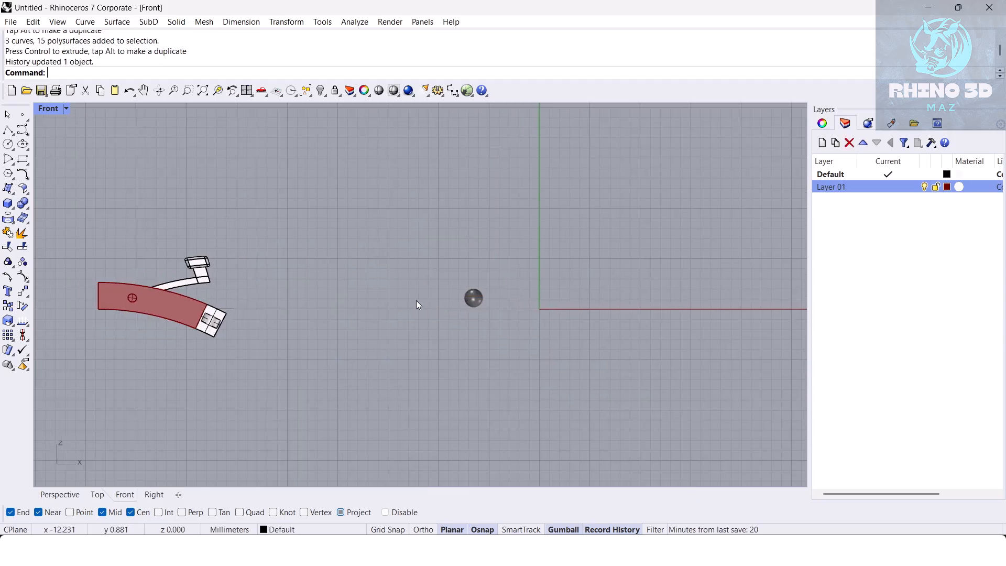
Undo the last move and move the whole bent assembly, including its sphere, far along the negative X axis.
key(ctrl+z)
drag(352, 212, 581, 361)
scroll(504, 335, down, 6)
drag(543, 315, 192, 316)
right_drag(412, 260, 349, 287)
click(390, 286)
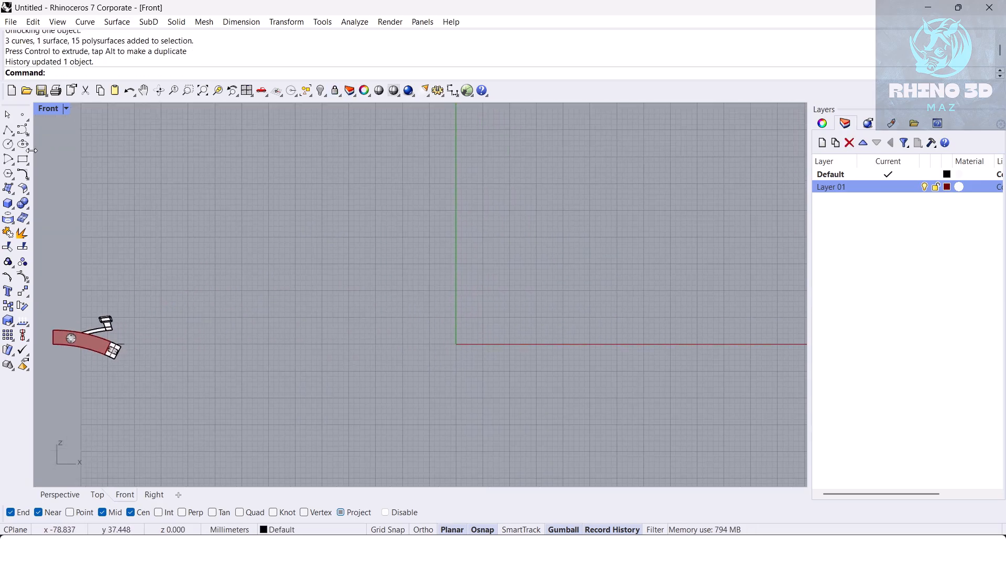
Draw an ellipse centred on the origin with a horizontal radius of 30 mm and a vertical radius of 25 mm.
click(23, 143)
text(0)
key(Return)
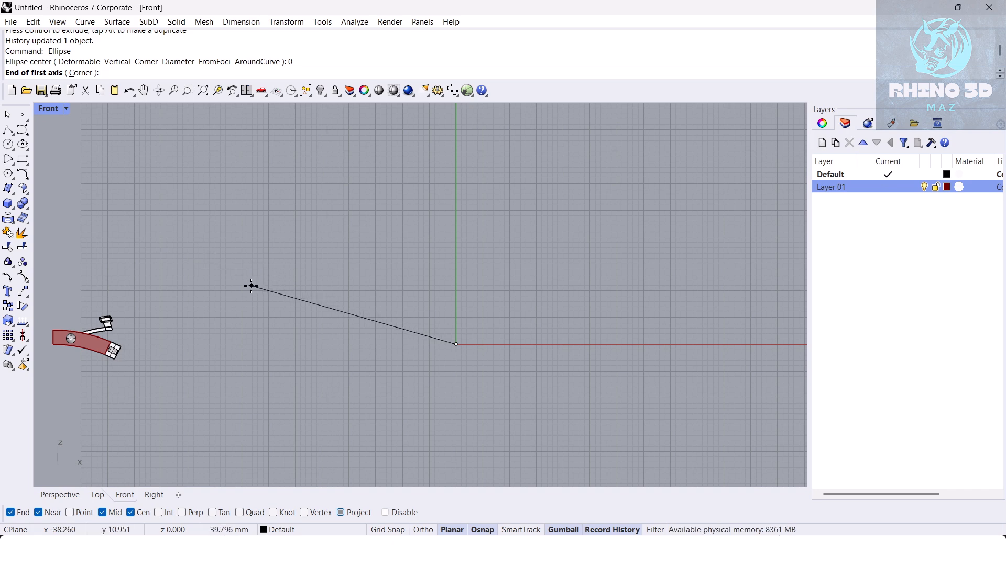
text(30)
key(Return)
text(25)
key(Return)
right_drag(420, 282, 422, 256)
drag(422, 256, 315, 198)
right_drag(488, 253, 479, 195)
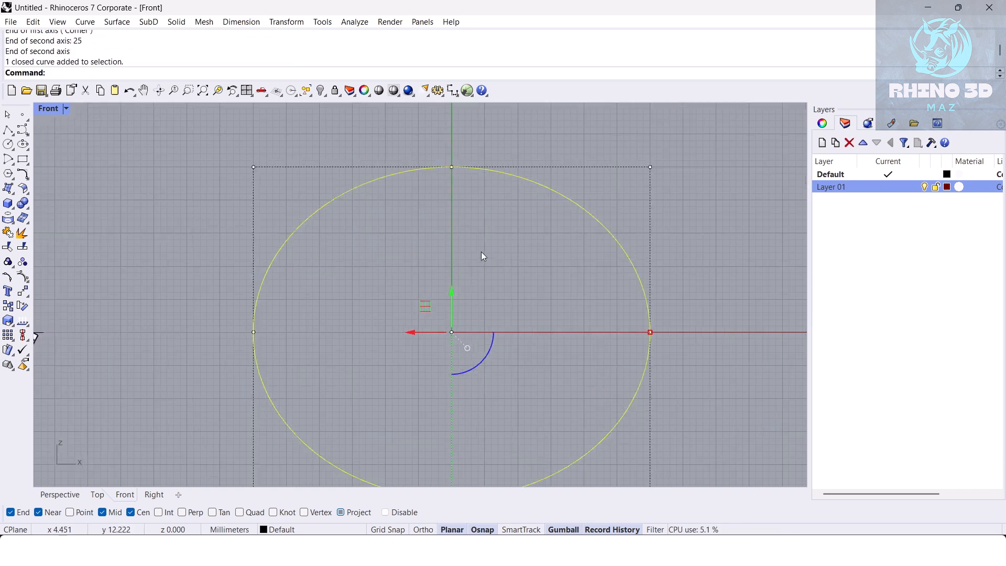
scroll(524, 227, down, 2)
scroll(405, 249, up, 3)
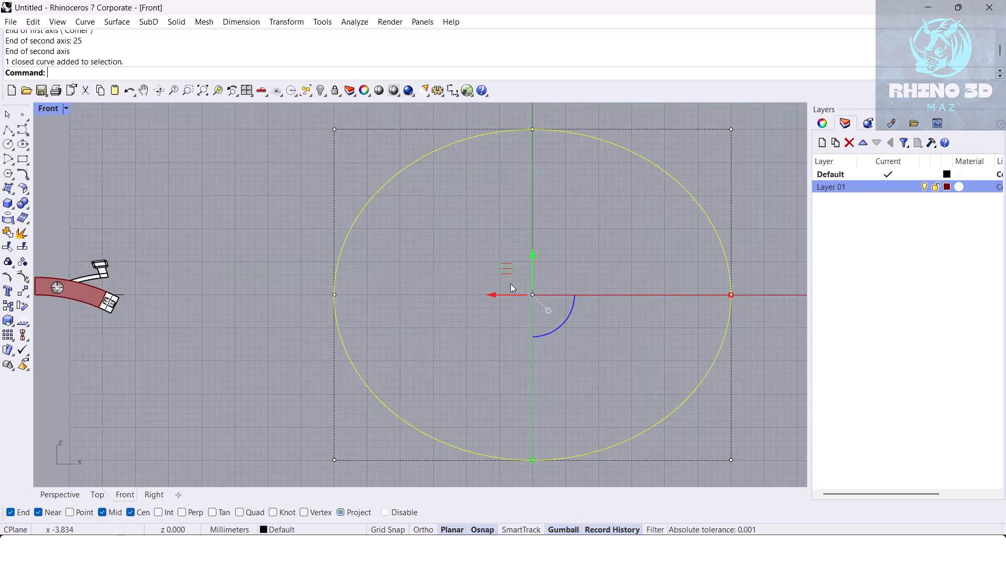
scroll(488, 231, up, 2)
scroll(471, 207, up, 3)
scroll(462, 220, down, 2)
right_drag(487, 229, 496, 199)
scroll(493, 204, down, 4)
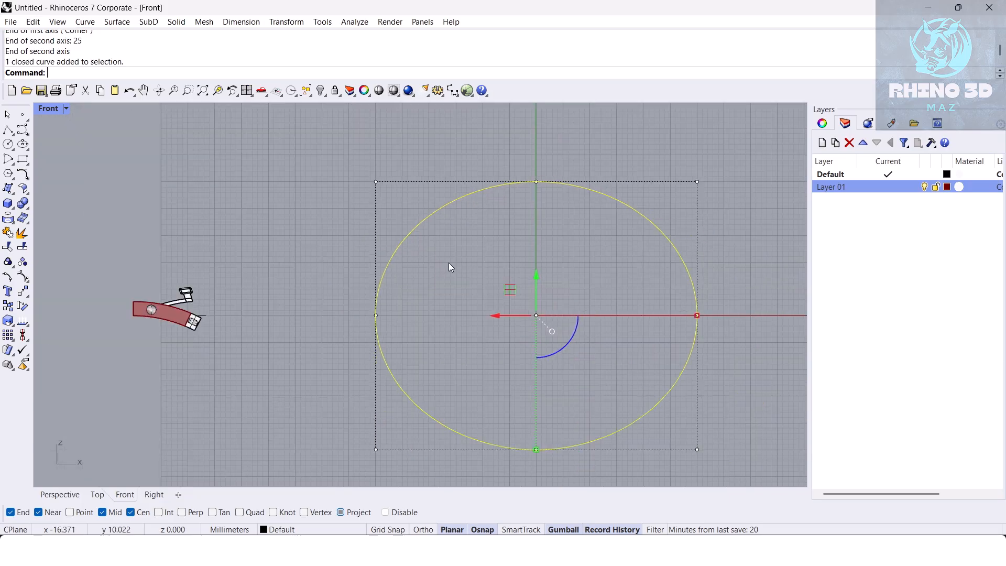
Measure the length of the straight end edge of the bent hollow box.
click(440, 270)
scroll(391, 304, up, 4)
click(369, 310)
click(241, 315)
right_drag(125, 332, 287, 299)
right_drag(224, 277, 302, 288)
scroll(242, 284, up, 12)
text(Length)
key(Return)
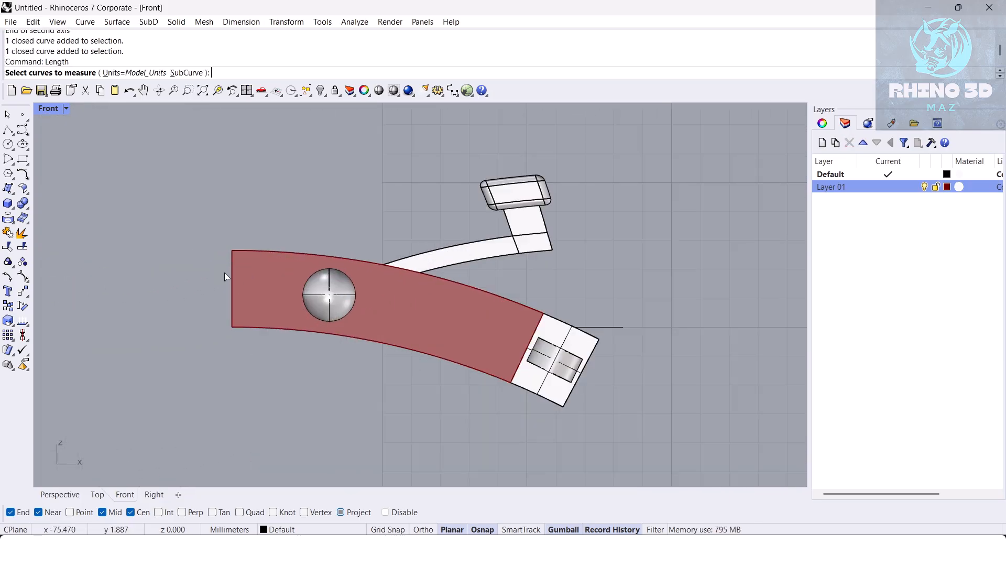
click(232, 273)
key(Return)
scroll(233, 192, down, 6)
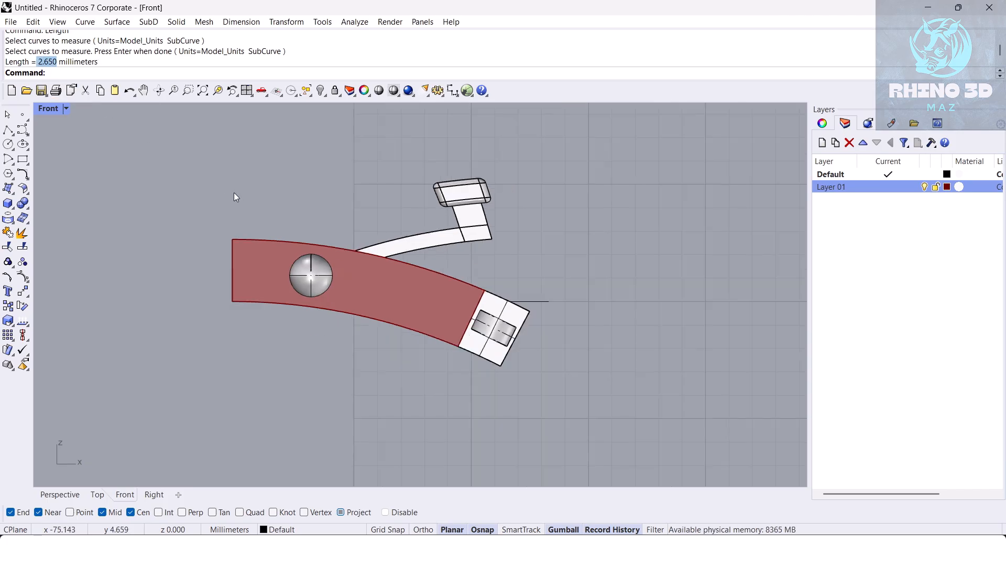
Offset the ellipse outward by 2.65 mm.
right_drag(737, 260, 581, 284)
click(535, 273)
right_drag(505, 260, 422, 292)
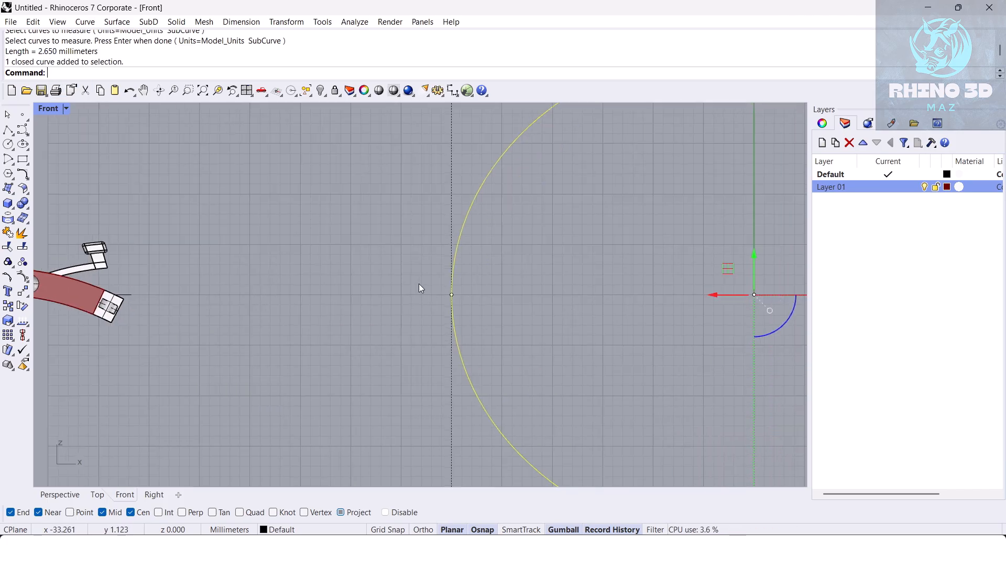
text(set)
key(Return)
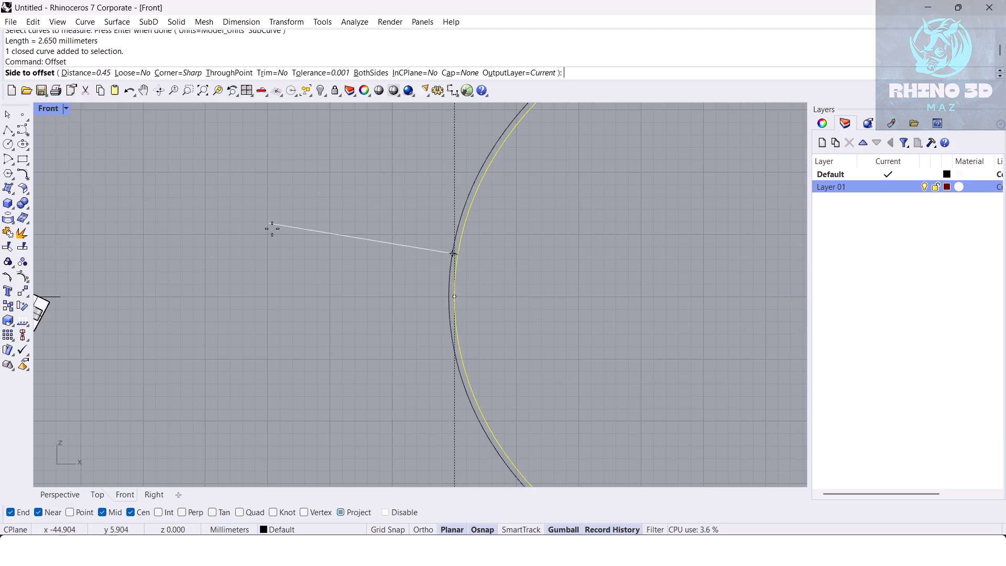
text(2.65)
key(Return)
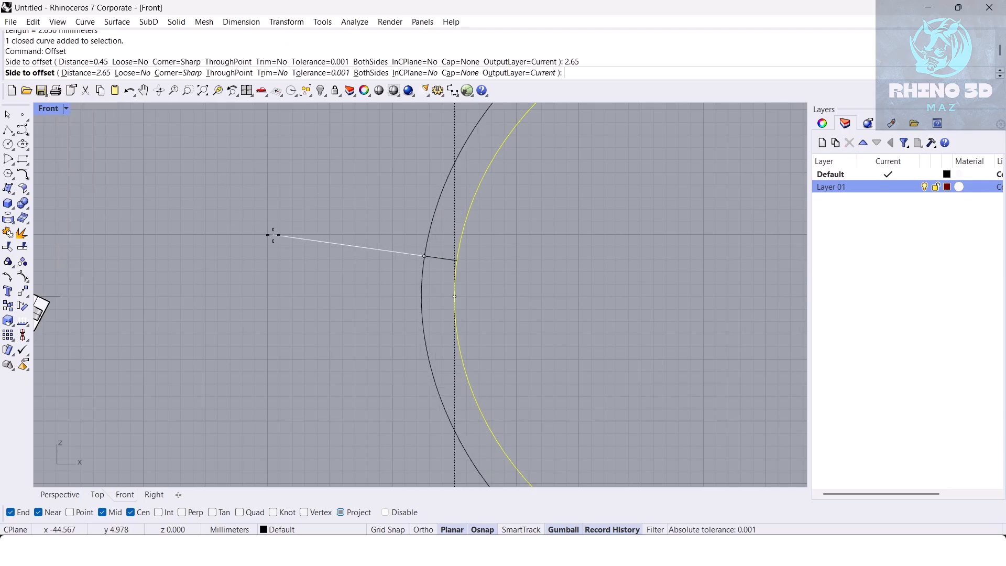
click(273, 234)
scroll(304, 246, down, 8)
right_drag(312, 253, 327, 256)
click(327, 256)
Measure the length of the upper edge of the bent slotted end block.
scroll(199, 274, up, 11)
right_drag(184, 277, 270, 281)
scroll(269, 282, up, 2)
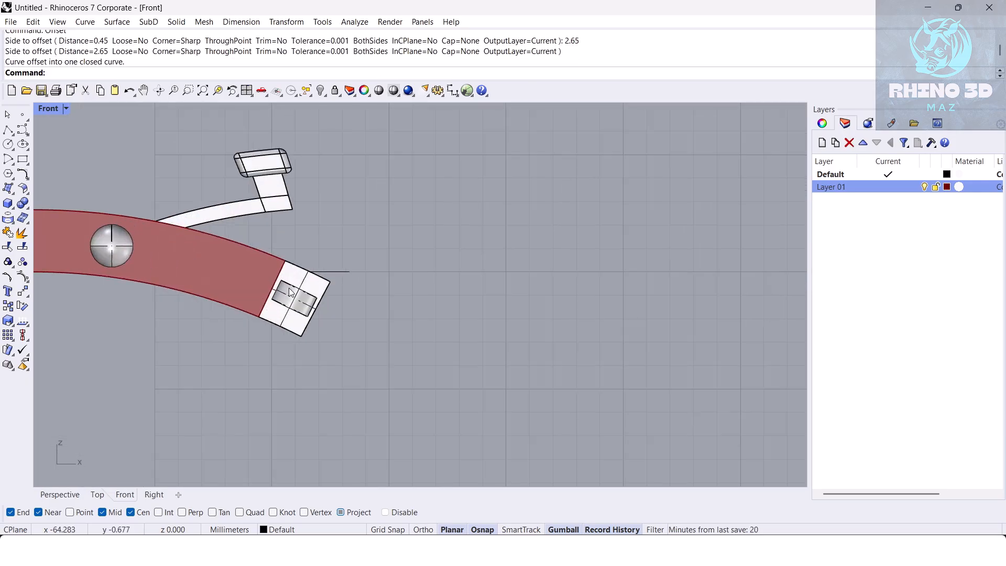
text(length)
key(Return)
click(301, 268)
key(Return)
Draw a horizontal line about 6 mm long from the inner ellipse's left quadrant point outward across the outer ellipse.
scroll(236, 232, down, 8)
right_drag(336, 222, 256, 233)
right_drag(528, 279, 454, 279)
scroll(448, 261, up, 4)
text(polyline)
key(Return)
click(446, 261)
click(350, 261)
key(Return)
Copy the horizontal line 2 mm upward.
click(366, 261)
scroll(381, 238, up, 4)
right_drag(380, 236, 384, 291)
text(copy)
key(Return)
click(372, 303)
text(2)
key(Return)
click(372, 307)
right_click(369, 304)
scroll(371, 302, down, 8)
click(356, 250)
scroll(388, 296, up, 8)
key(Escape)
key(Escape)
Measure the length of the long curved edge of the bent hollow box.
scroll(354, 295, down, 4)
right_drag(354, 294, 529, 276)
right_drag(150, 304, 290, 291)
scroll(397, 303, down, 3)
scroll(335, 305, up, 6)
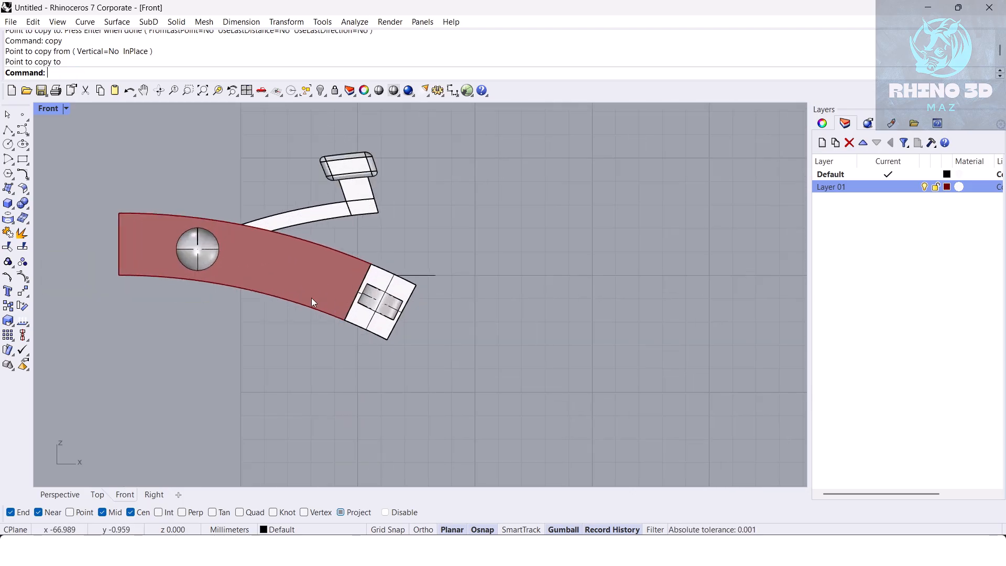
scroll(312, 295, down, 8)
text(Length)
key(Return)
click(325, 273)
right_click(325, 277)
Draw a 10 mm vertical guide line straight down from the lower horizontal line, just outside the outer ellipse.
right_drag(392, 284, 345, 280)
right_drag(586, 272, 446, 267)
scroll(488, 295, up, 4)
right_drag(550, 304, 511, 288)
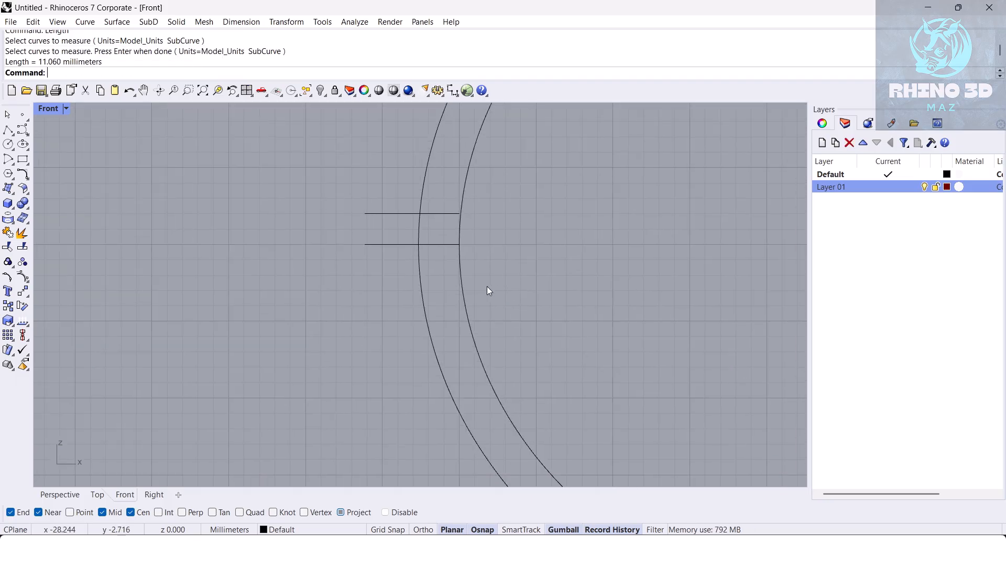
text(polyline)
key(Return)
click(399, 245)
text(10)
key(Return)
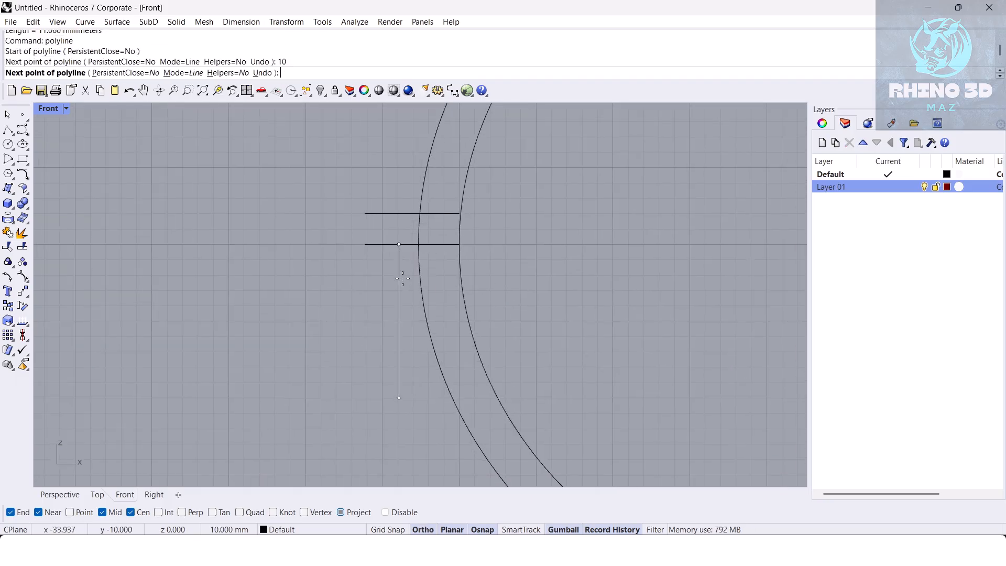
click(399, 283)
key(Return)
Draw a slanted line from the origin through the vertical guide's lower end, about 37 mm long, and delete the guide.
key(Return)
text(0)
key(Return)
scroll(341, 304, down, 3)
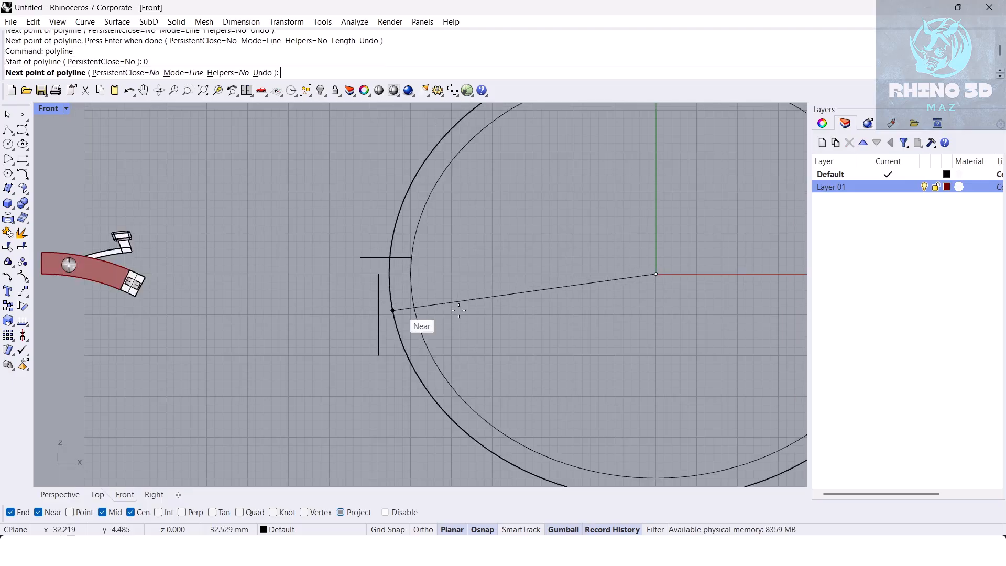
scroll(460, 309, up, 4)
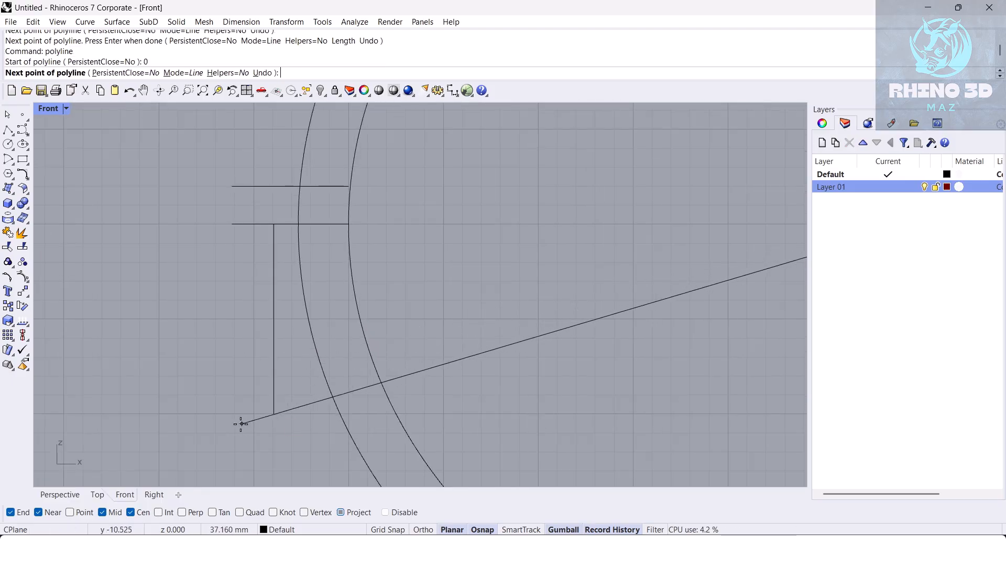
click(238, 421)
key(Return)
click(273, 370)
key(Delete)
Lengthen the two horizontal lines so they extend past the inner ellipse, and copy the inner ellipse to the clipboard.
scroll(304, 325, down, 1)
click(256, 234)
drag(342, 234, 353, 266)
click(296, 264)
click(362, 152)
scroll(377, 188, down, 4)
key(ctrl+c)
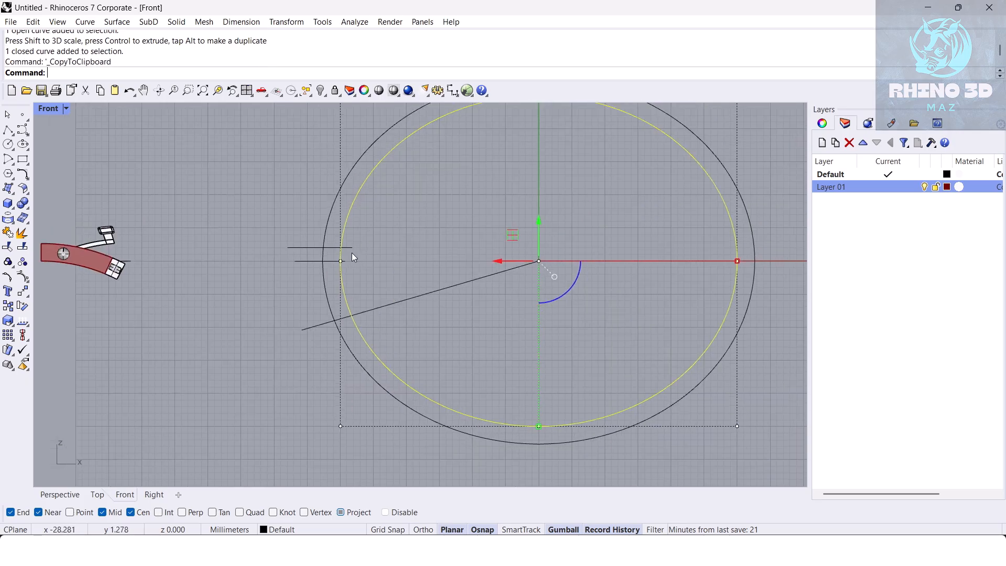
right_drag(487, 162, 481, 272)
right_drag(447, 302, 467, 268)
click(426, 253)
scroll(355, 301, up, 6)
right_drag(355, 301, 355, 287)
scroll(307, 255, down, 4)
drag(204, 203, 452, 394)
shift+drag(496, 361, 446, 297)
text(tr)
key(Return)
click(352, 345)
key(Escape)
Trim both ellipses down to the arcs between the upper horizontal line and the slanted line.
drag(210, 204, 453, 375)
shift+drag(501, 353, 454, 292)
text(trim)
key(Return)
drag(479, 378, 381, 438)
key(Return)
scroll(320, 280, up, 4)
Paste the full inner ellipse back in place and lock it.
click(440, 265)
key(ctrl+v)
scroll(377, 288, down, 3)
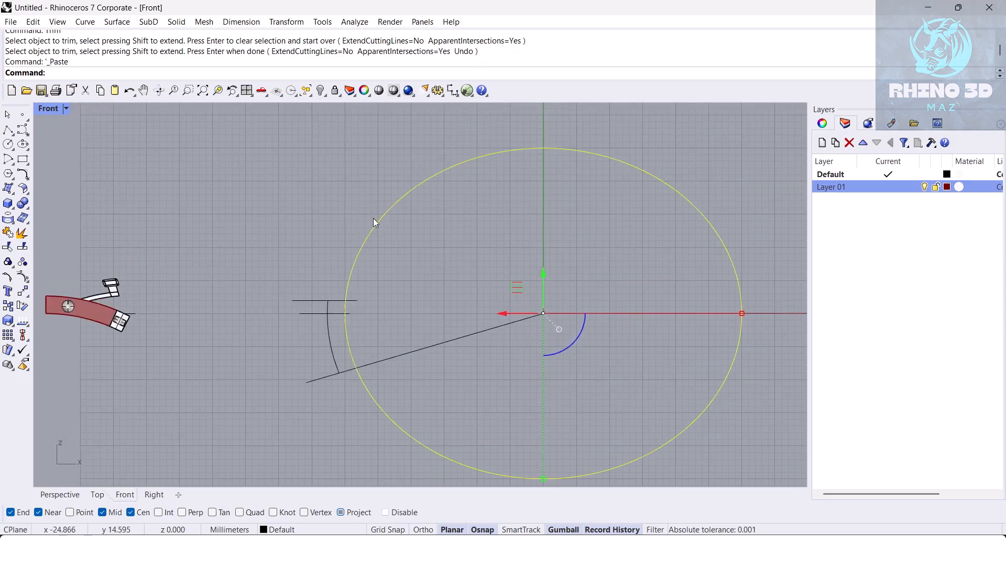
key(ctrl+l)
right_drag(519, 201, 500, 182)
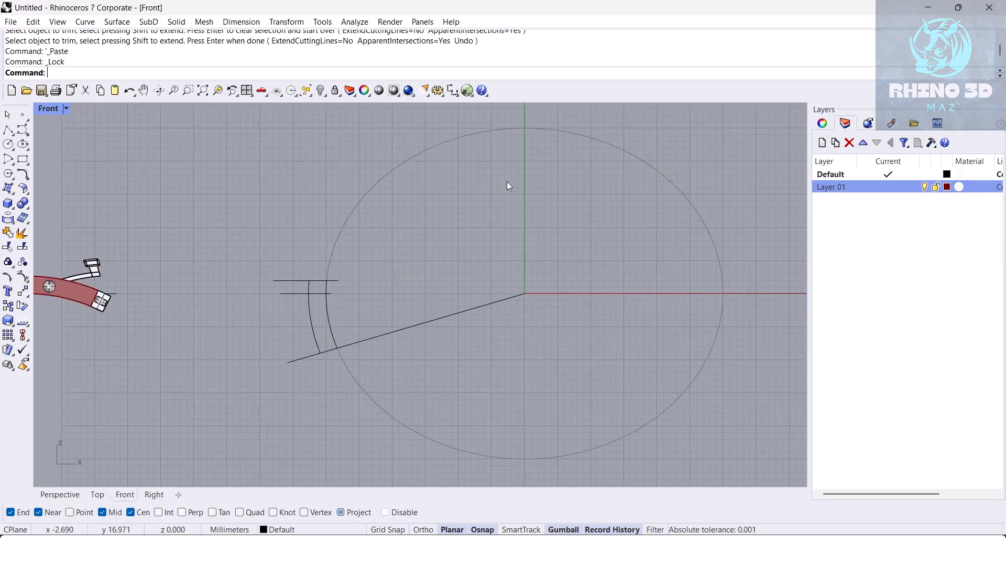
right_drag(382, 253, 440, 184)
scroll(440, 184, up, 6)
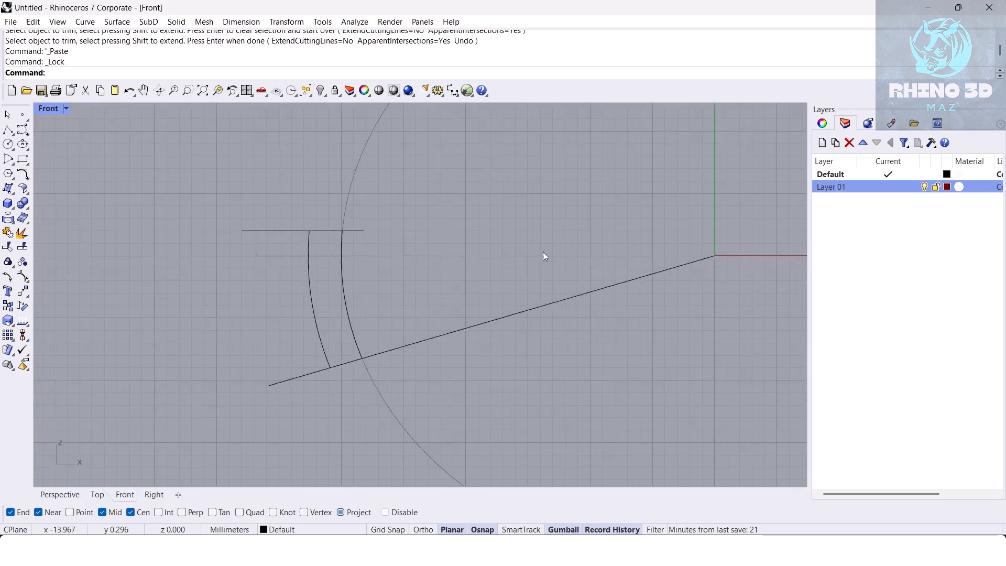
Split the two arcs with the lower horizontal line.
click(499, 318)
click(279, 304)
drag(363, 296, 300, 327)
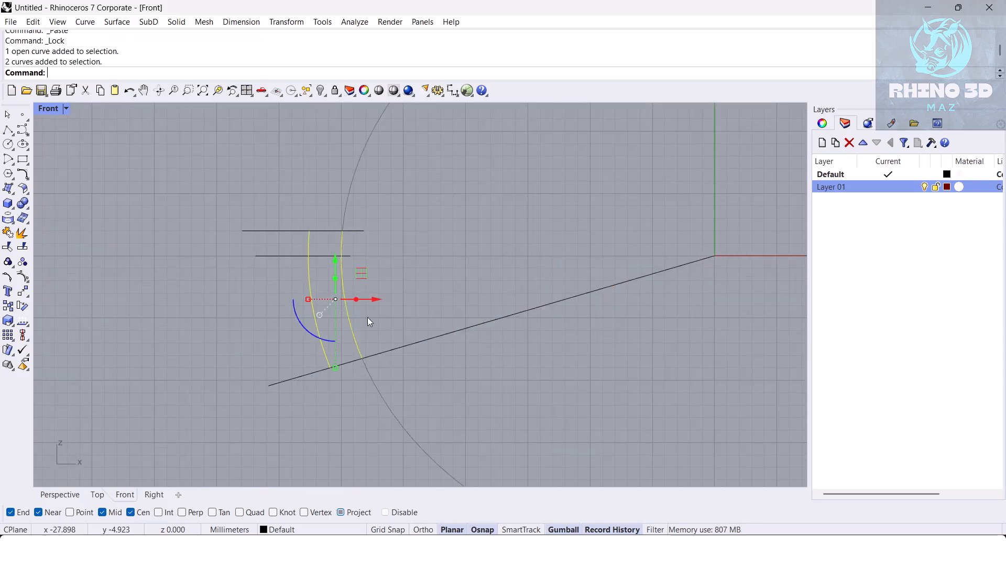
scroll(292, 256, up, 4)
text(Spl)
key(Return)
click(287, 258)
key(Return)
click(328, 281)
shift+click(396, 290)
shift+click(303, 258)
right_drag(379, 363, 373, 316)
shift+click(448, 396)
text(TriangulateMesh)
key(Return)
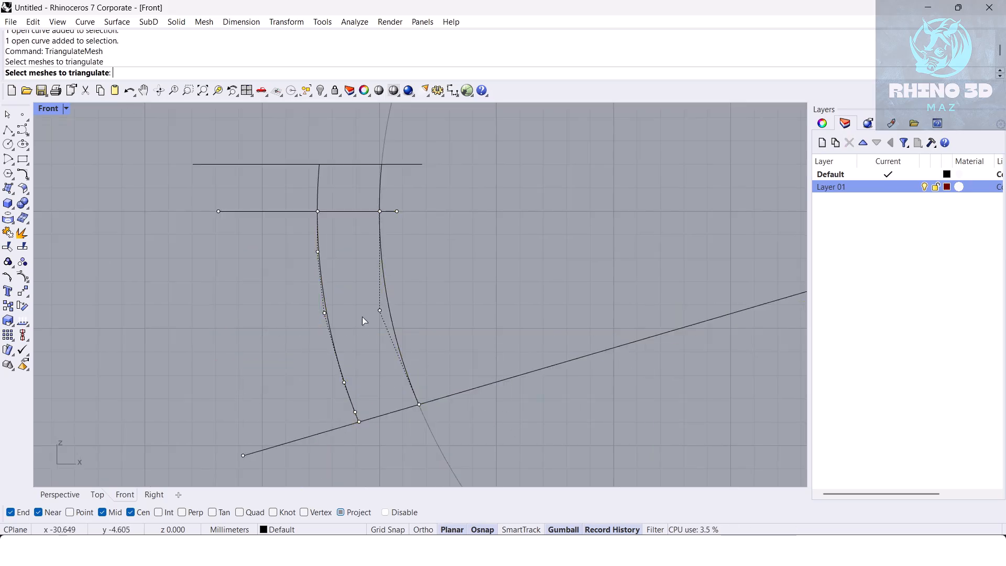
key(Escape)
Trim the lower horizontal and slanted lines back to the two longer arcs and join the four curves into a closed outline.
scroll(232, 221, down, 3)
drag(194, 205, 492, 404)
shift+click(295, 358)
text(Tr)
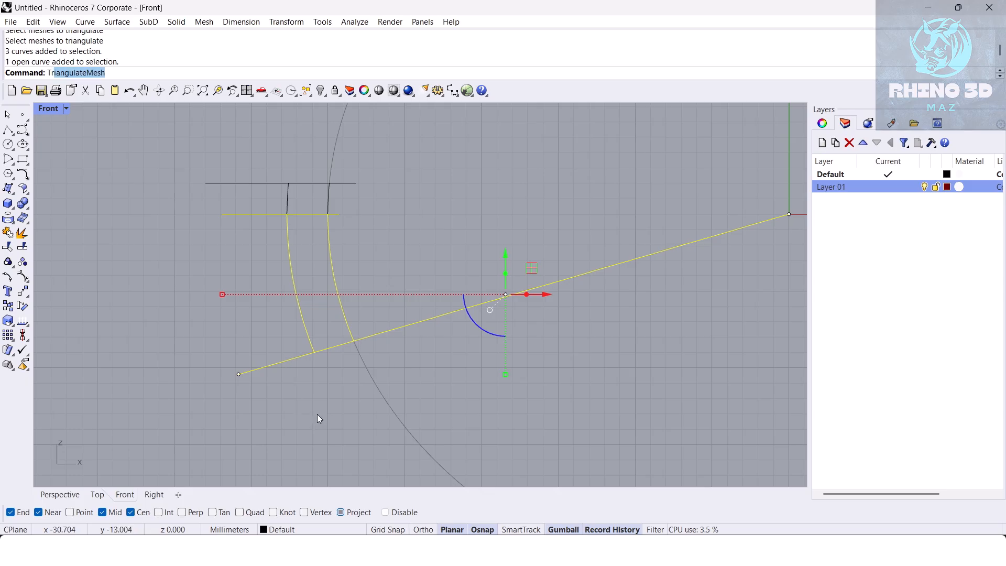
text(im)
key(Return)
click(458, 310)
click(272, 364)
click(252, 214)
click(342, 213)
key(Return)
middle_click(343, 213)
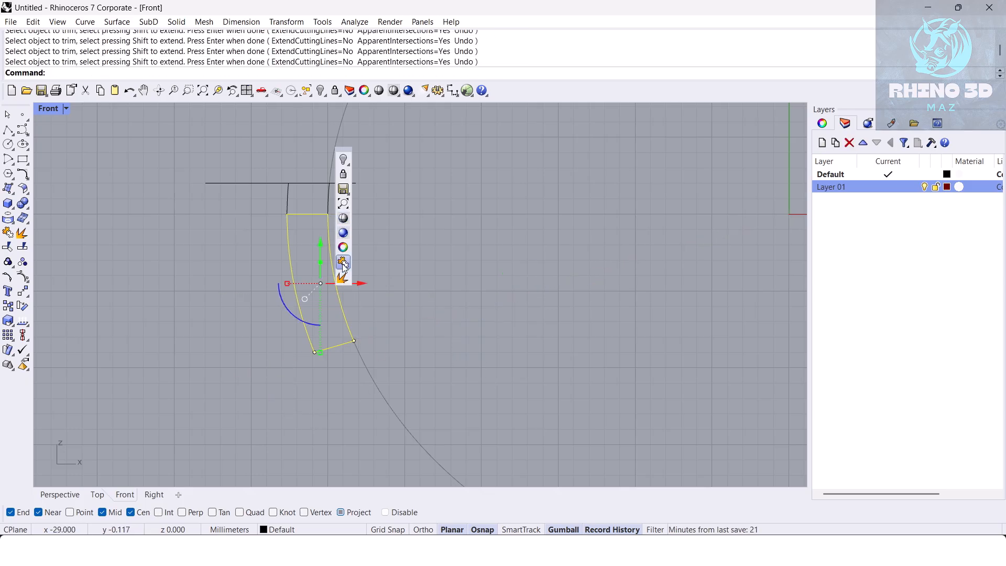
click(343, 265)
Trim the upper horizontal line's overhanging ends back to the two short upper arcs.
right_drag(313, 211, 336, 235)
scroll(337, 239, up, 5)
drag(355, 272, 414, 292)
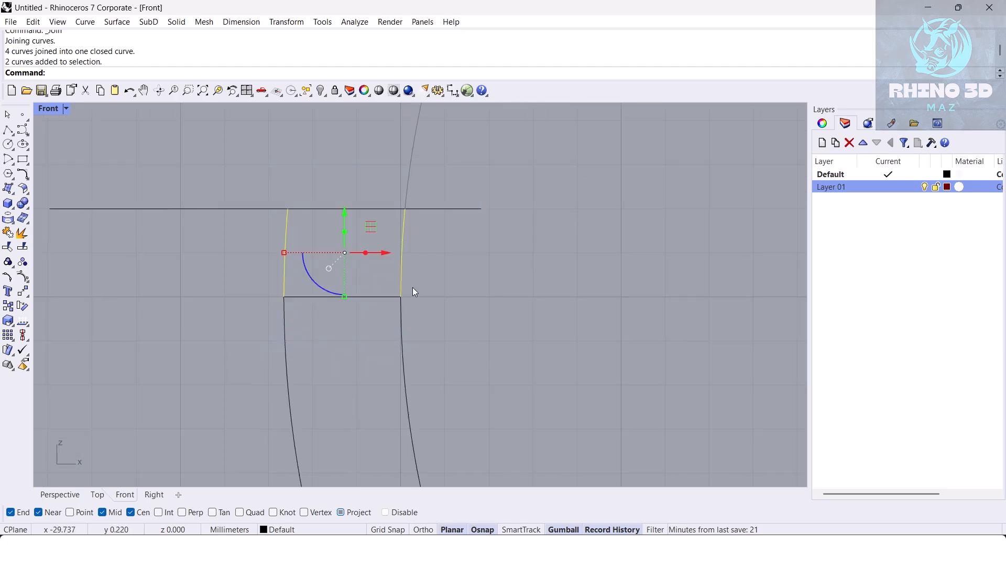
key(space)
key(Escape)
mouse_move(475, 199)
shift+mouse_down()
mouse_move(443, 228)
mouse_move(446, 200)
mouse_move(463, 214)
shift+mouse_up()
text(tri)
key(space)
key(Escape)
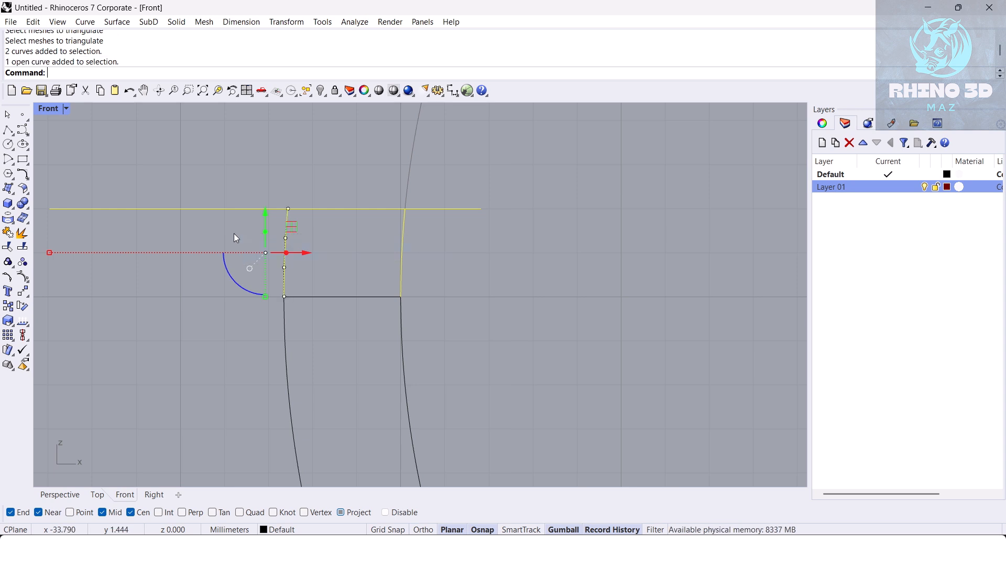
key(space)
click(442, 209)
click(234, 208)
key(space)
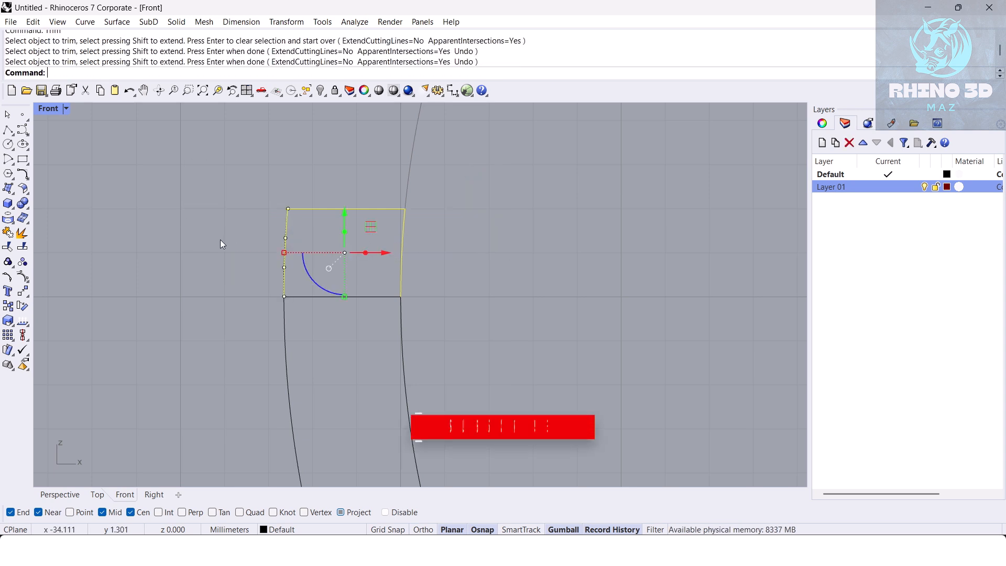
Join the three upper curves, close their open lower side with a polyline, and join everything into one closed outline.
middle_click(287, 200)
click(287, 245)
text(polyline)
key(space)
click(283, 297)
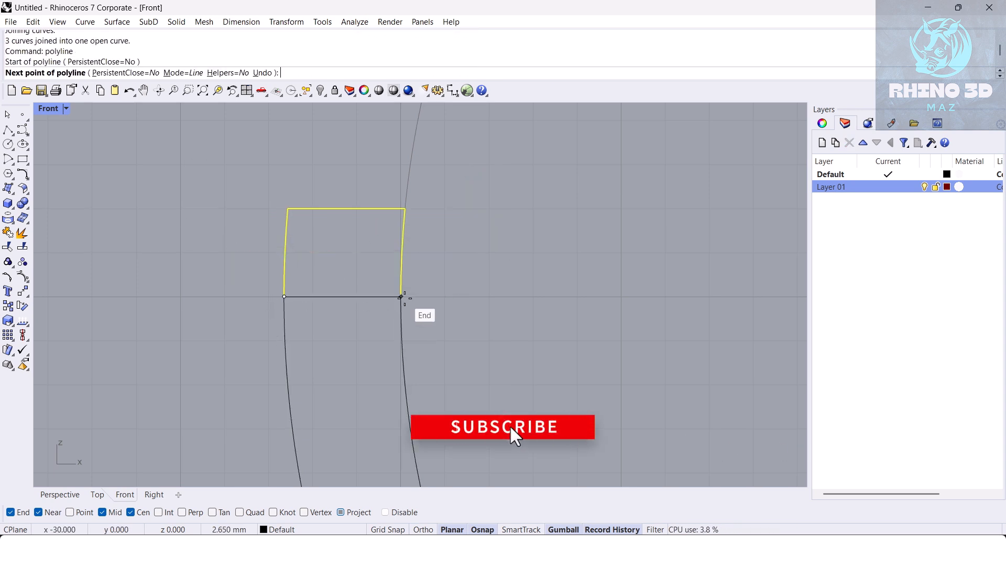
click(401, 297)
key(space)
drag(214, 178, 462, 342)
middle_click(423, 251)
click(425, 296)
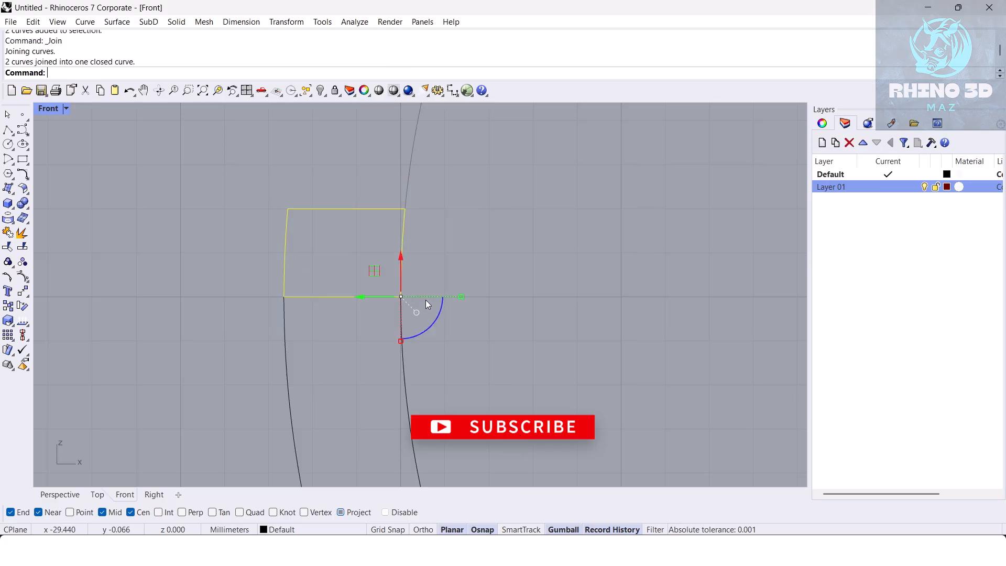
Create a planar surface from the upper closed outline in the Perspective view using PlanarSrf.
click(77, 496)
scroll(382, 281, up, 5)
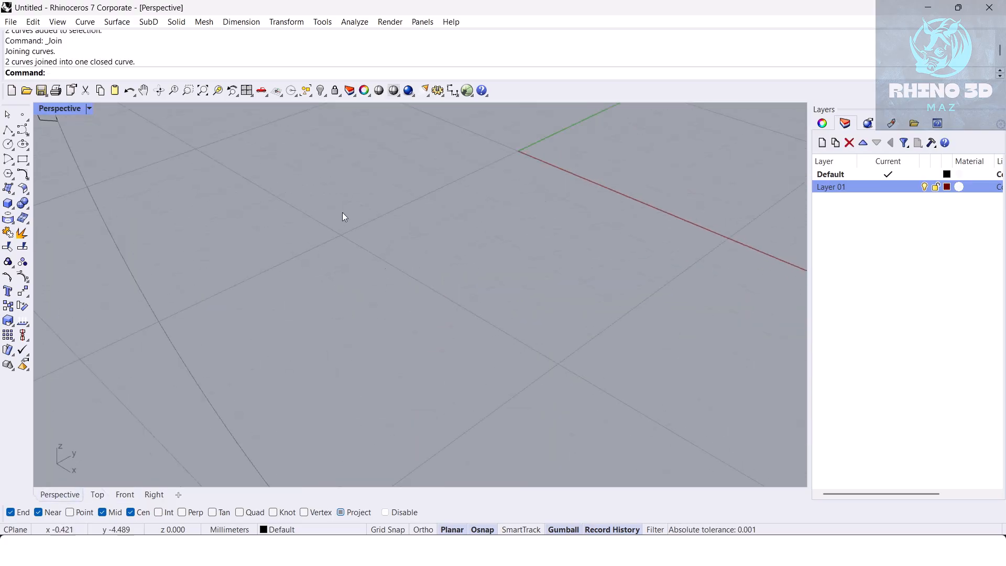
click(218, 90)
scroll(390, 238, down, 3)
key(Return)
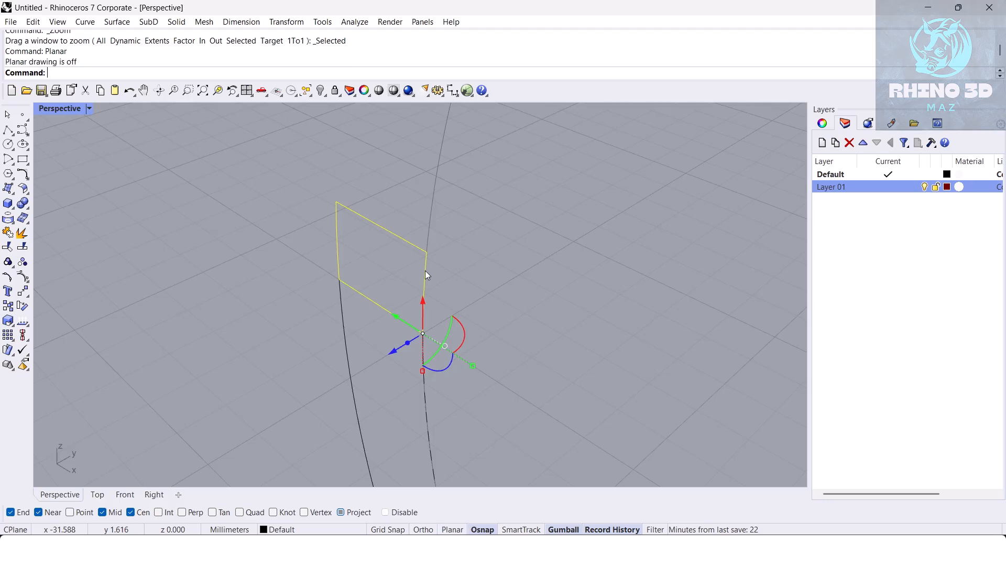
text(Pl)
key(Down)
key(Down)
key(Down)
key(Down)
key(Down)
key(Down)
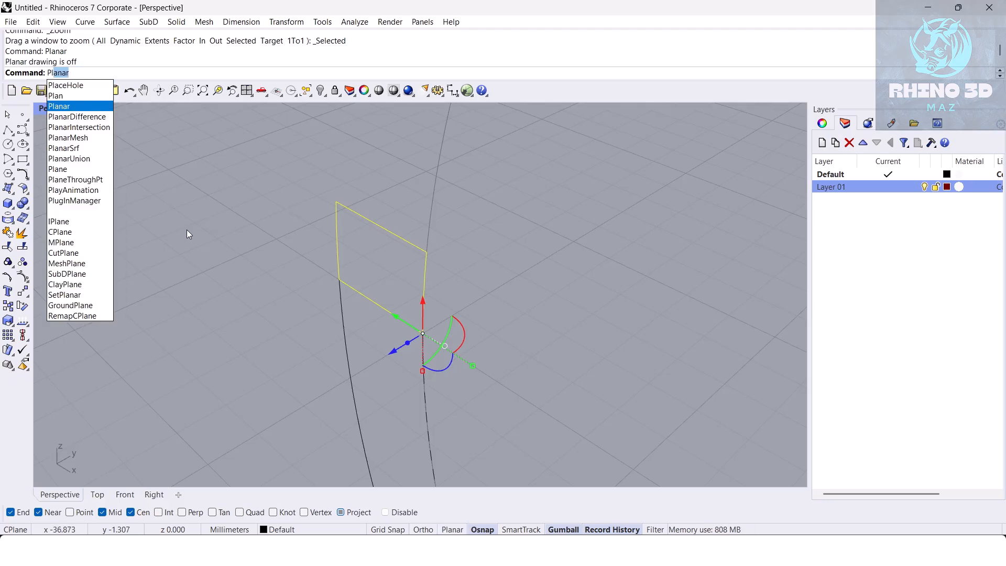
key(Return)
Fill the lower closed outline with a planar surface too.
shift+right_drag(336, 272, 341, 215)
click(336, 272)
click(348, 294)
right_click(294, 339)
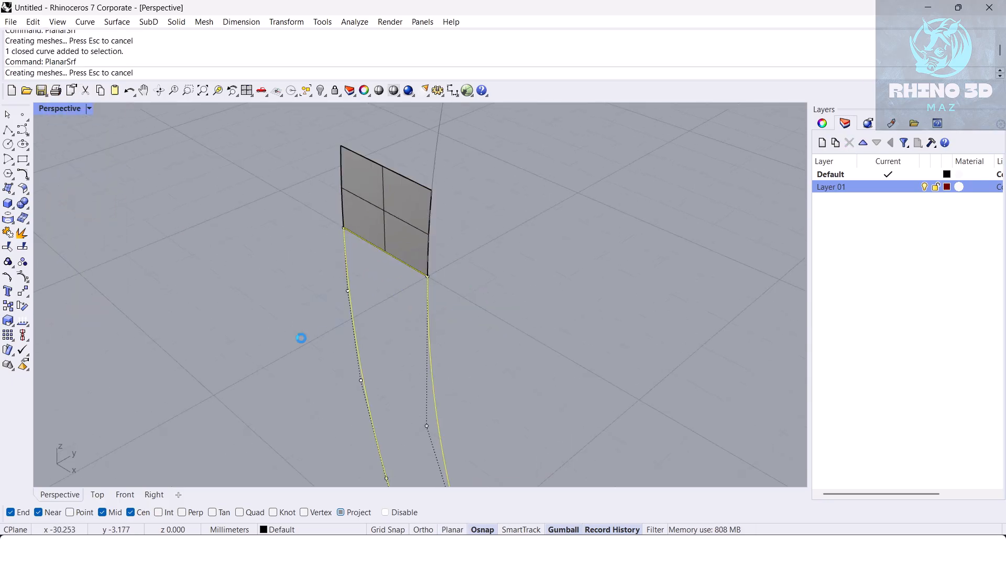
Try extruding both planar surfaces 3 mm as solids with the both-sides option off.
shift+right_drag(319, 314, 310, 268)
click(310, 268)
click(367, 241)
shift+click(398, 197)
scroll(441, 287, down, 2)
scroll(441, 287, down, 3)
text(ExtrudeSrf)
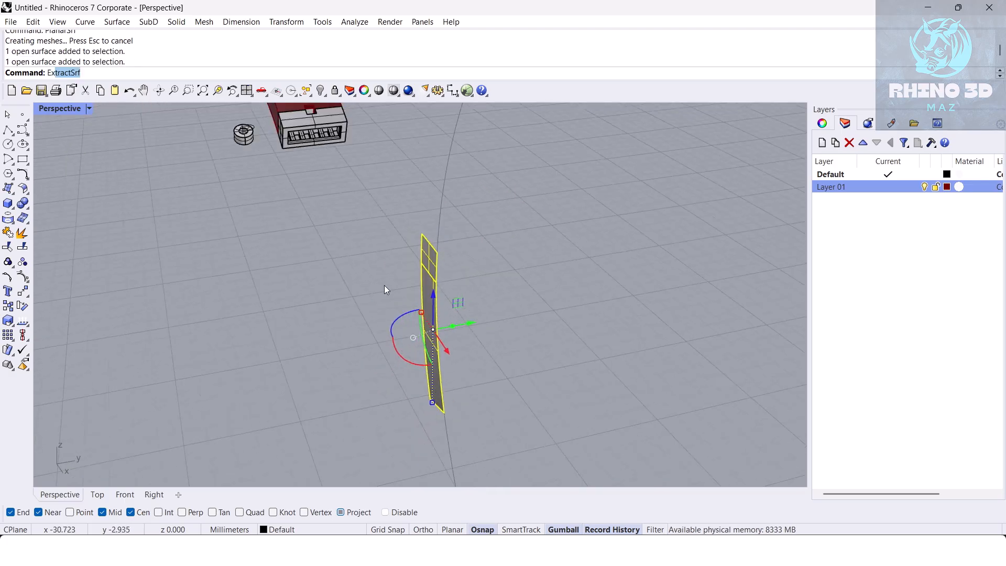
key(Return)
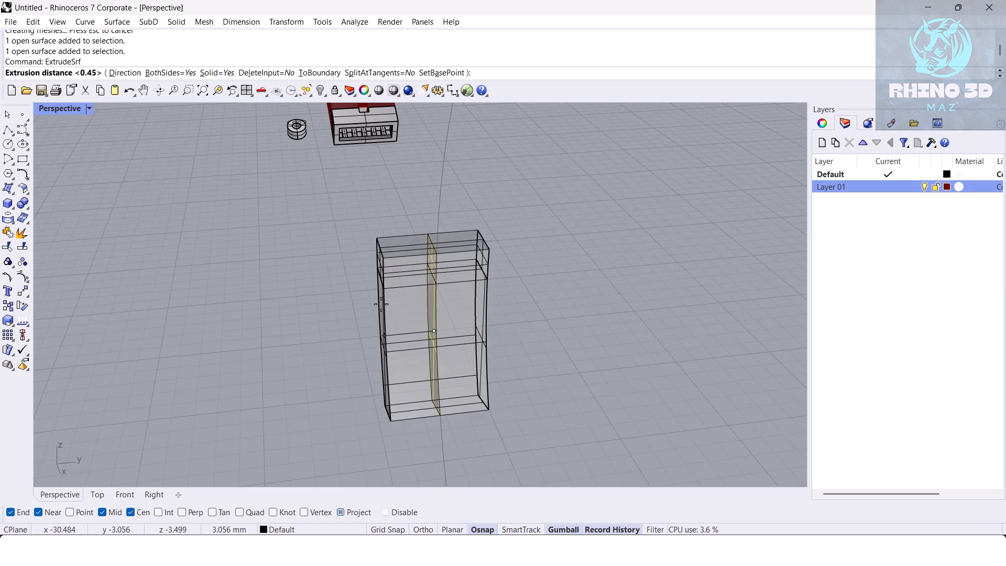
text(b)
key(Return)
text(3)
key(Return)
key(ctrl+z)
key(Return)
key(Return)
text(B)
key(Return)
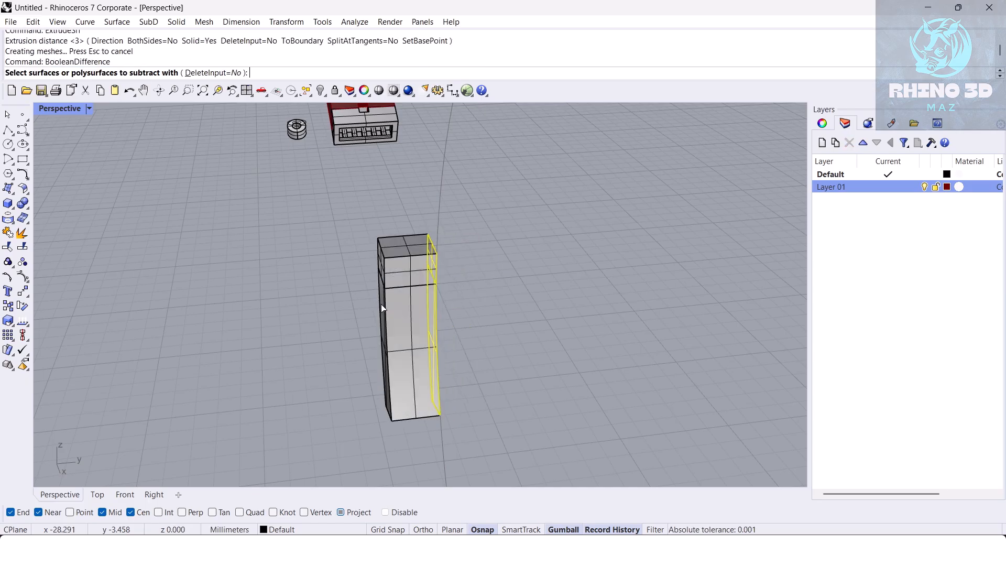
key(ctrl+z)
key(Escape)
key(ctrl+z)
Extrude the two planar surfaces 3 mm to both sides as solids and delete the source surfaces.
key(Return)
text(b)
key(Return)
text(3)
key(Return)
key(Delete)
Hide the upper extruded solid.
right_drag(381, 310, 490, 289)
click(407, 270)
key(ctrl+h)
Shell the lower curved solid with a 0.4 mm wall thickness, removing its upper end face.
right_drag(406, 269, 409, 288)
text(Shel)
key(Return)
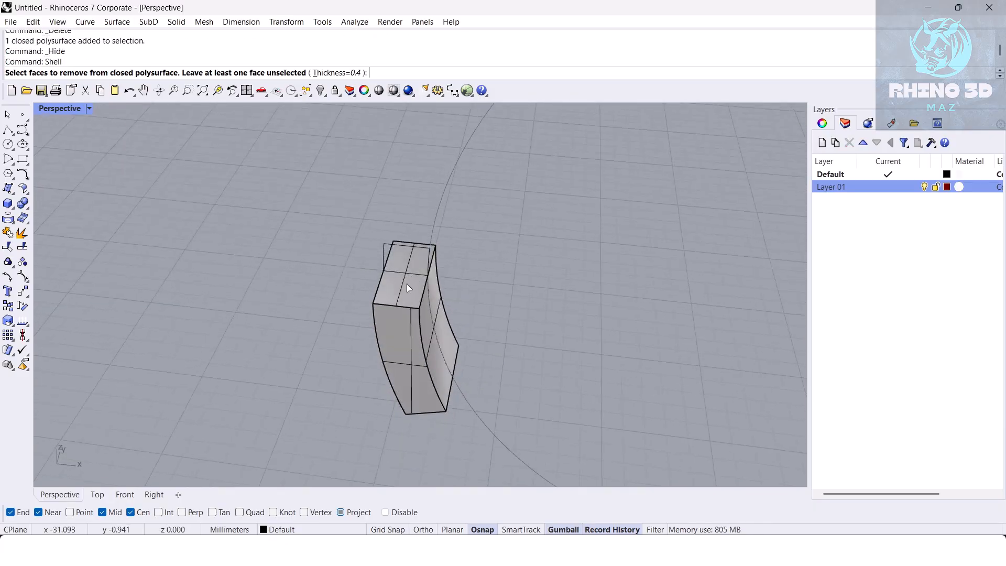
key(Return)
scroll(409, 267, up, 6)
click(412, 268)
key(Return)
scroll(416, 276, down, 6)
right_drag(421, 302, 428, 316)
Hide the two leftover outline curves around the shelled solid, keeping the solid itself shown.
scroll(346, 287, down, 6)
right_drag(346, 288, 343, 268)
drag(318, 242, 470, 403)
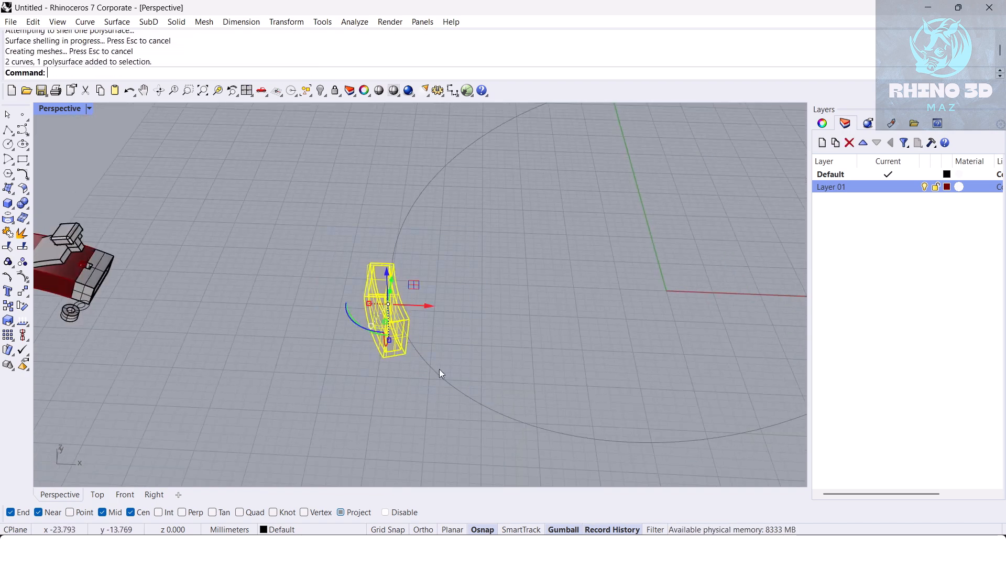
scroll(401, 335, up, 7)
ctrl+click(383, 373)
key(ctrl+h)
Turn off the shelled solid's surface isocurves and set the Front view to Ghosted display.
click(125, 496)
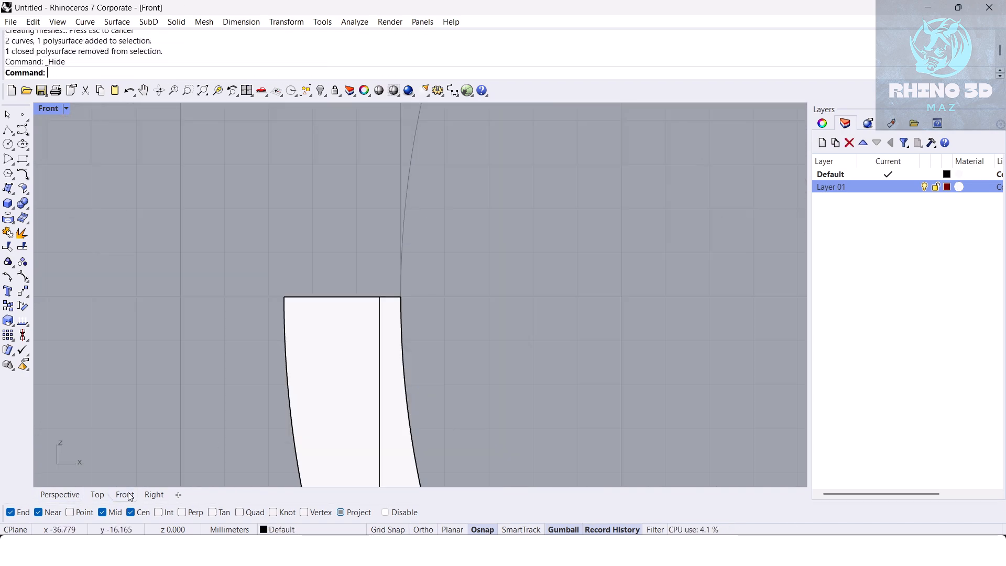
scroll(364, 199, down, 6)
click(373, 208)
click(820, 121)
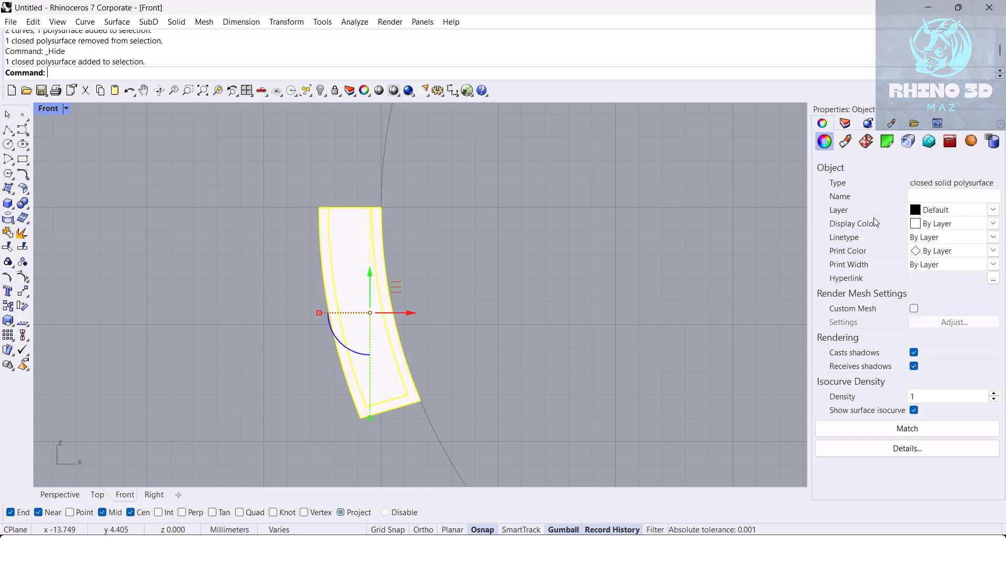
click(66, 108)
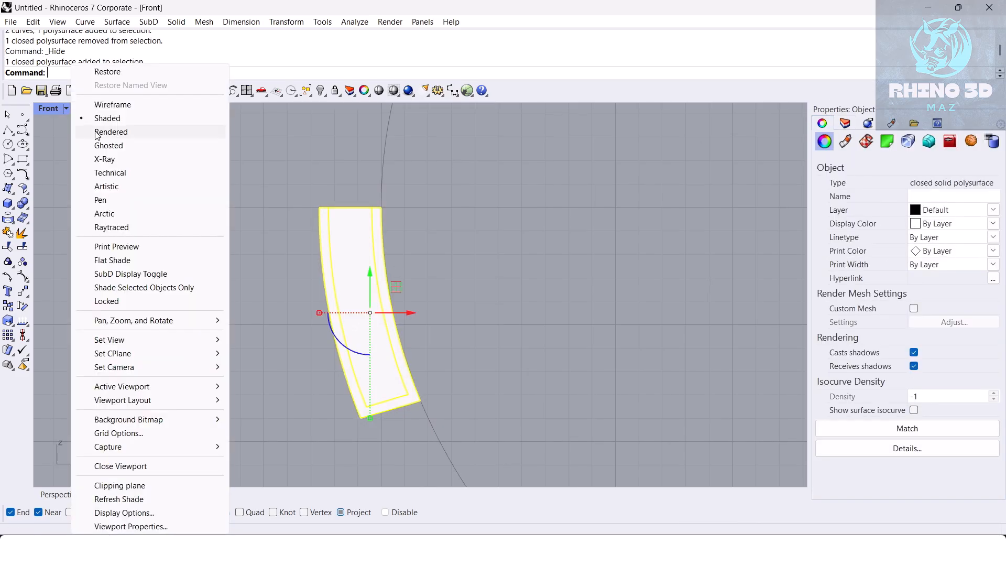
click(136, 147)
click(291, 292)
scroll(369, 287, up, 4)
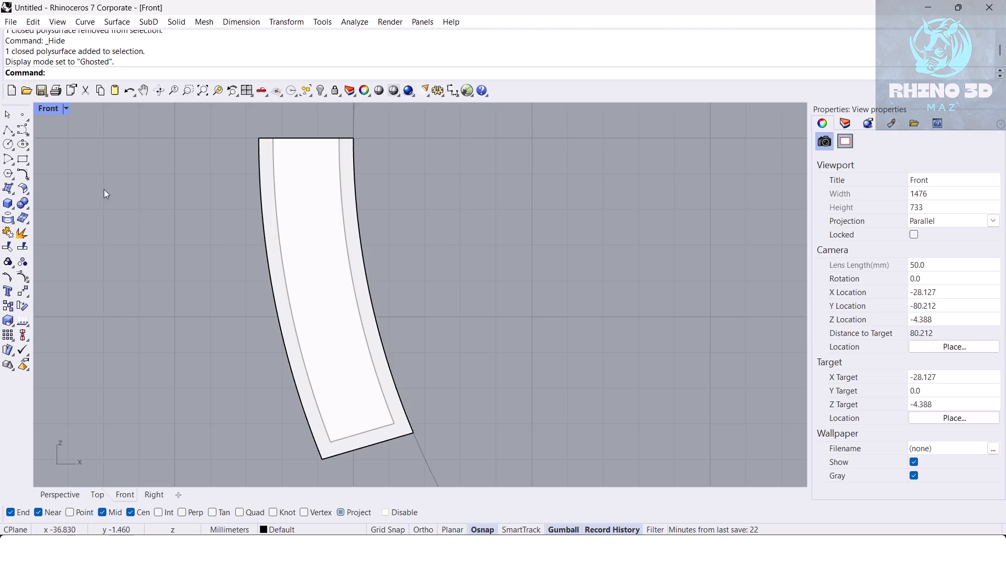
click(22, 129)
scroll(337, 266, up, 2)
click(331, 138)
click(331, 175)
right_click(333, 244)
scroll(334, 210, up, 4)
key(ctrl+z)
right_drag(332, 127, 345, 187)
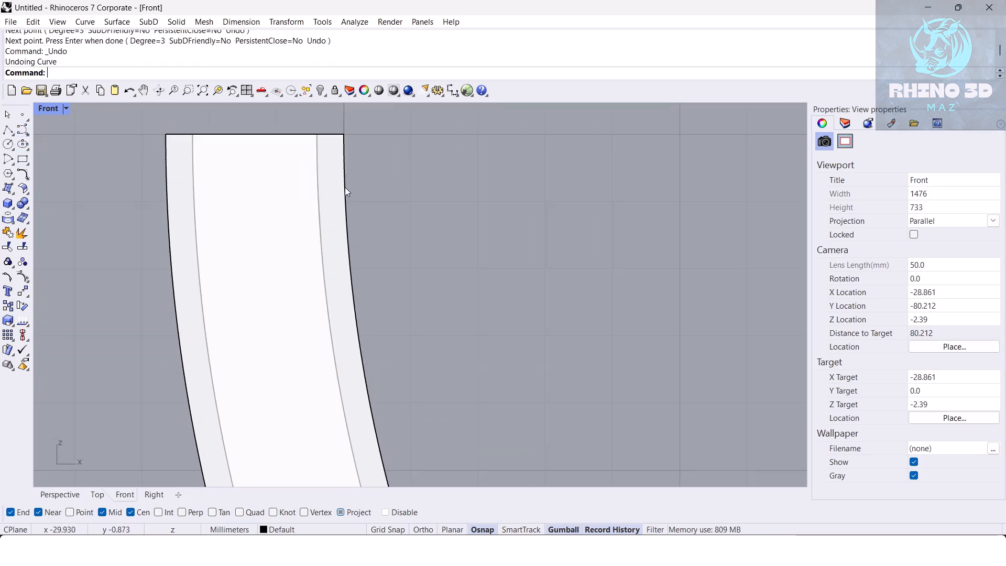
scroll(335, 168, up, 4)
right_click(317, 129)
click(310, 120)
right_click(316, 127)
key(ctrl+z)
key(ctrl+y)
right_click(309, 120)
right_click(297, 137)
Trace a degree-3 curve down the cavity edge nearest the ellipse's centre, starting at its upper end and using only End and Near snaps.
click(22, 130)
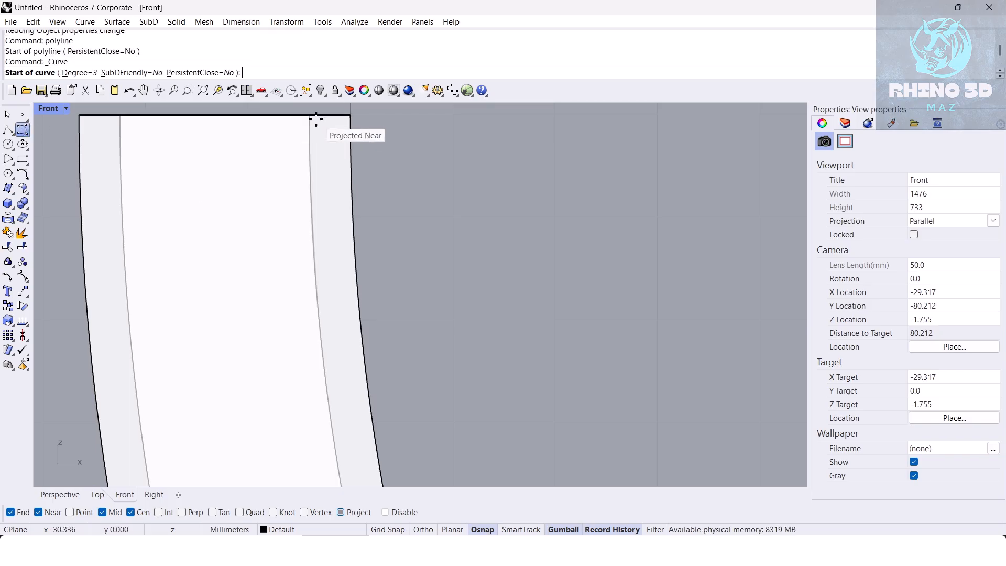
right_click(17, 513)
right_drag(263, 280, 320, 325)
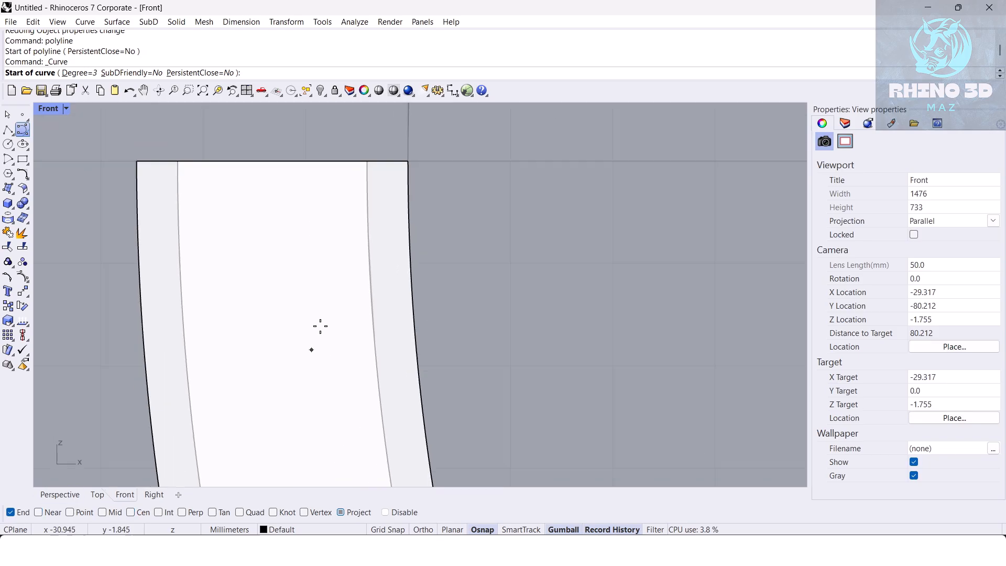
click(367, 161)
scroll(366, 162, down, 2)
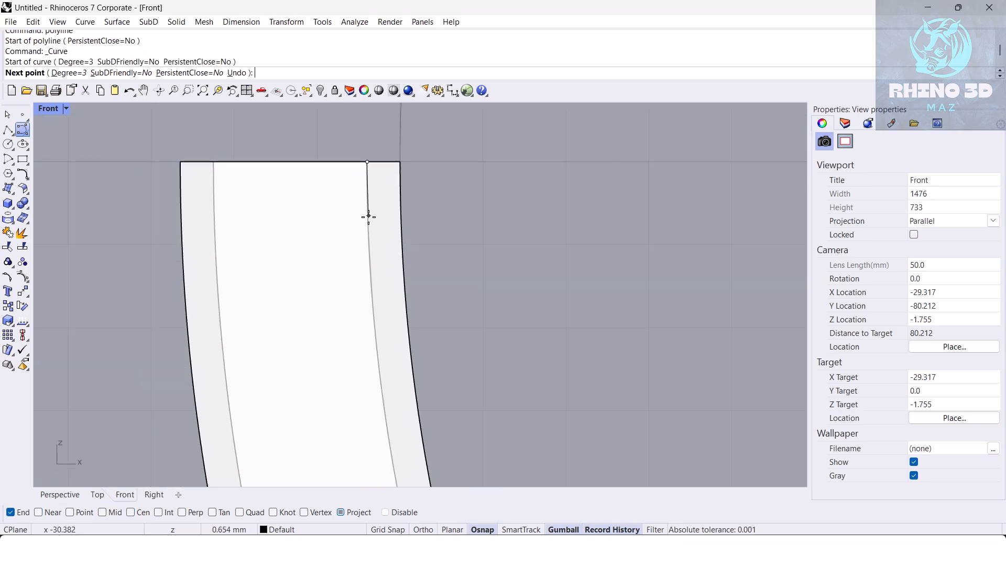
click(38, 512)
click(368, 224)
click(371, 301)
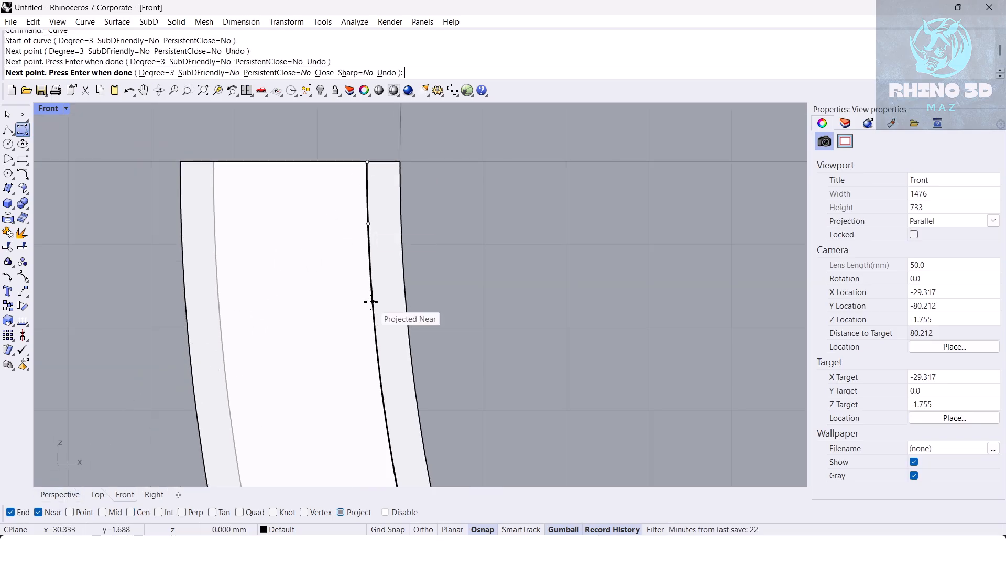
shift+right_drag(371, 301, 362, 224)
click(374, 323)
shift+right_drag(374, 323, 368, 230)
scroll(368, 230, down, 4)
click(382, 312)
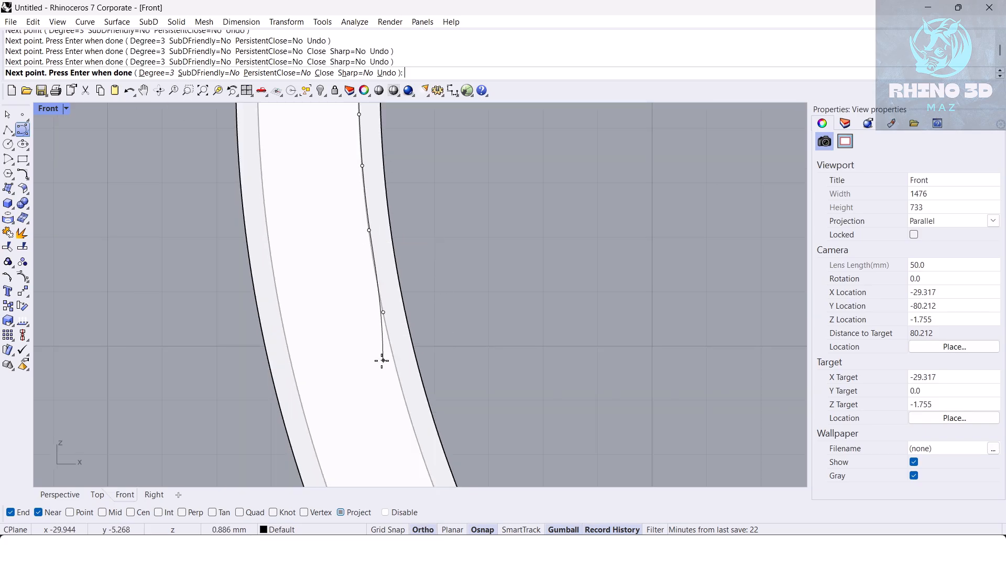
shift+right_drag(382, 360, 379, 291)
click(409, 341)
right_click(413, 373)
Shift the traced curve slightly sideways off the wall into the cavity.
scroll(405, 346, down, 8)
shift+right_drag(402, 326, 398, 355)
drag(351, 193, 418, 332)
scroll(386, 303, up, 6)
drag(351, 143, 578, 466)
right_drag(402, 275, 407, 259)
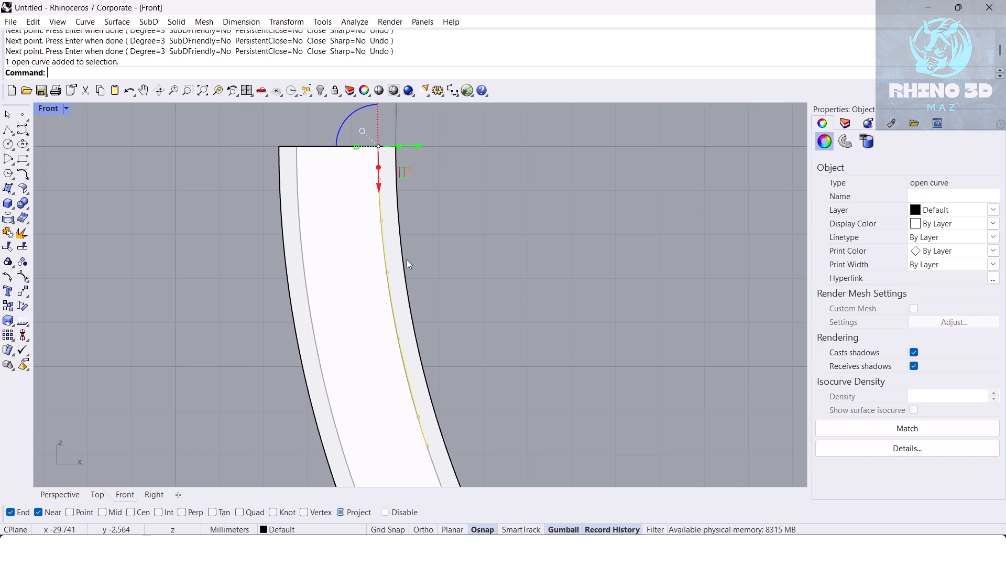
drag(423, 148, 420, 149)
click(566, 241)
Rotate a copy of the traced cavity curve about its lower end so it swings out across the segment's outer wall.
scroll(459, 351, down, 4)
shift+right_drag(457, 354, 460, 330)
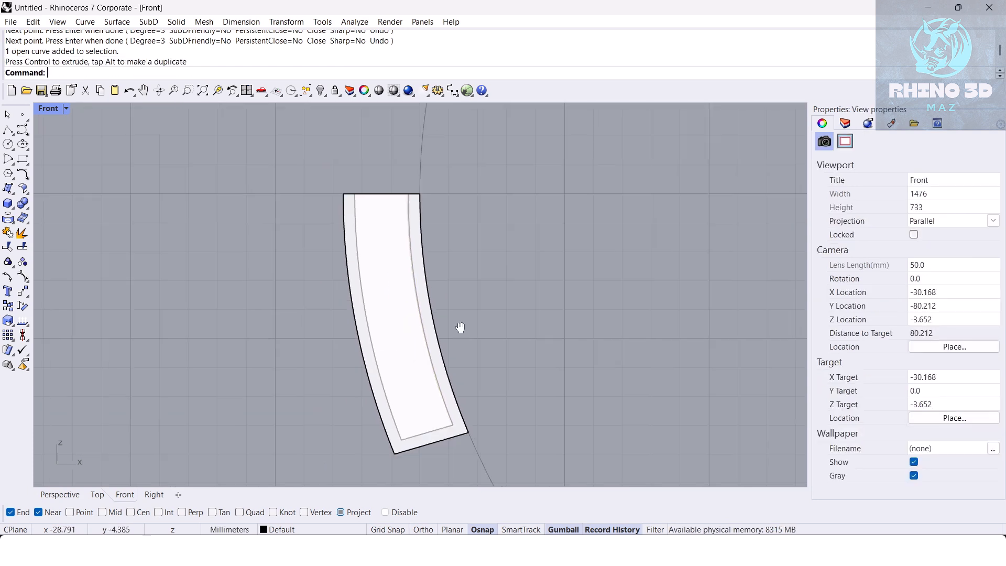
drag(371, 162, 536, 429)
scroll(419, 328, up, 6)
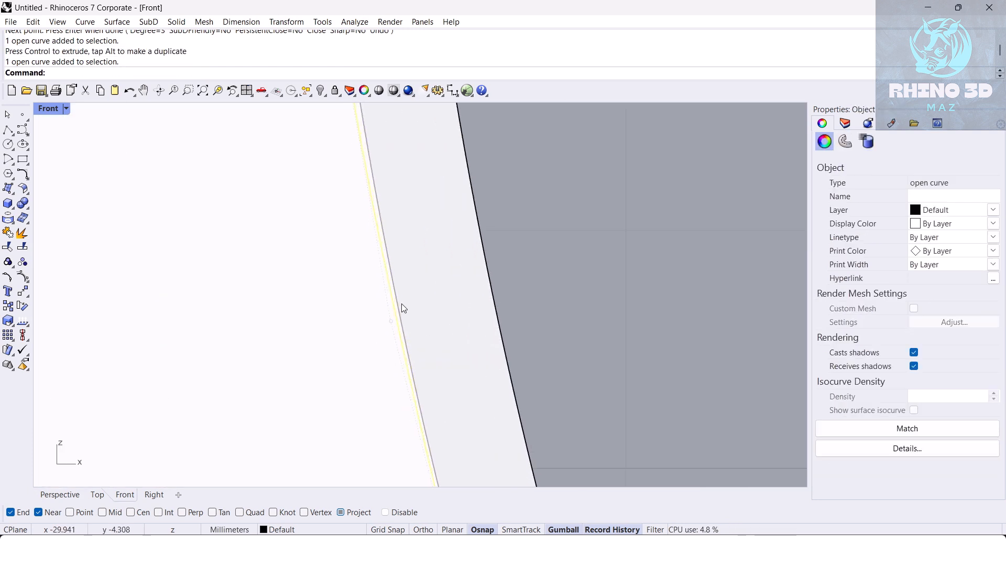
scroll(400, 294, down, 4)
scroll(409, 364, up, 5)
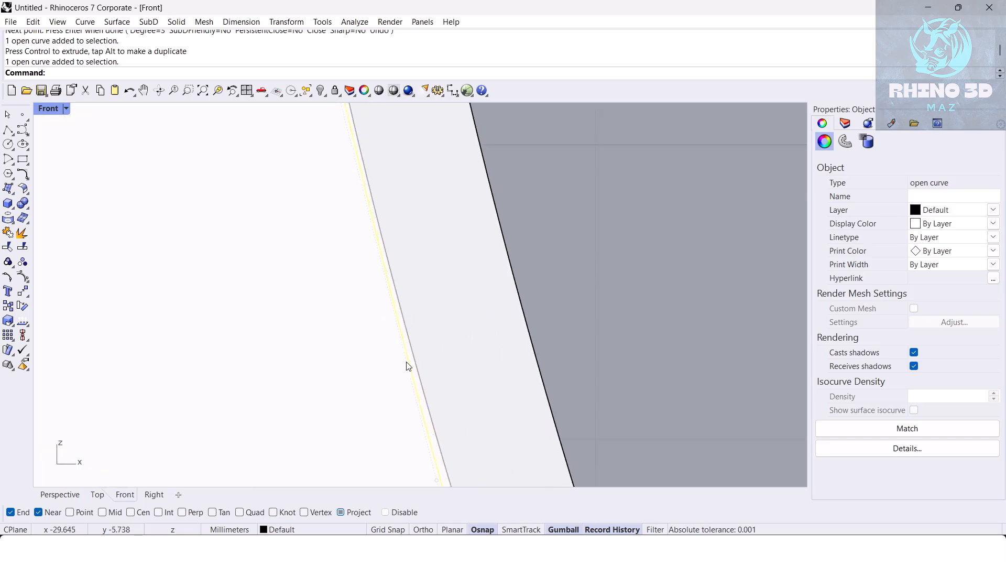
scroll(408, 366, down, 5)
text(rotate)
key(Return)
click(407, 392)
scroll(419, 293, up, 3)
scroll(408, 209, down, 3)
click(507, 167)
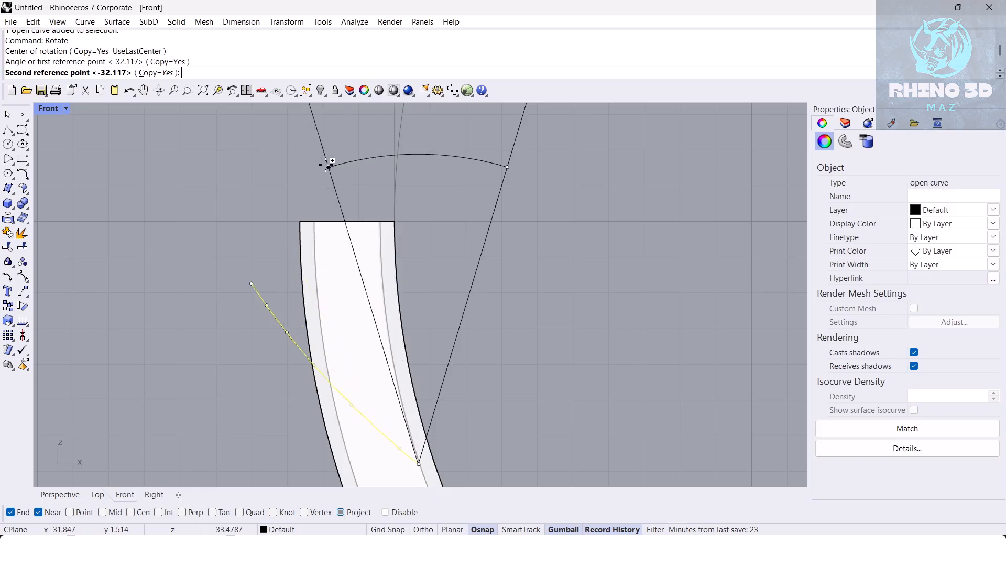
click(302, 166)
key(Return)
click(310, 180)
Extend the rotated curve's free upper end dynamically, using the Natural type, further away from the shelled segment.
right_drag(294, 200, 327, 200)
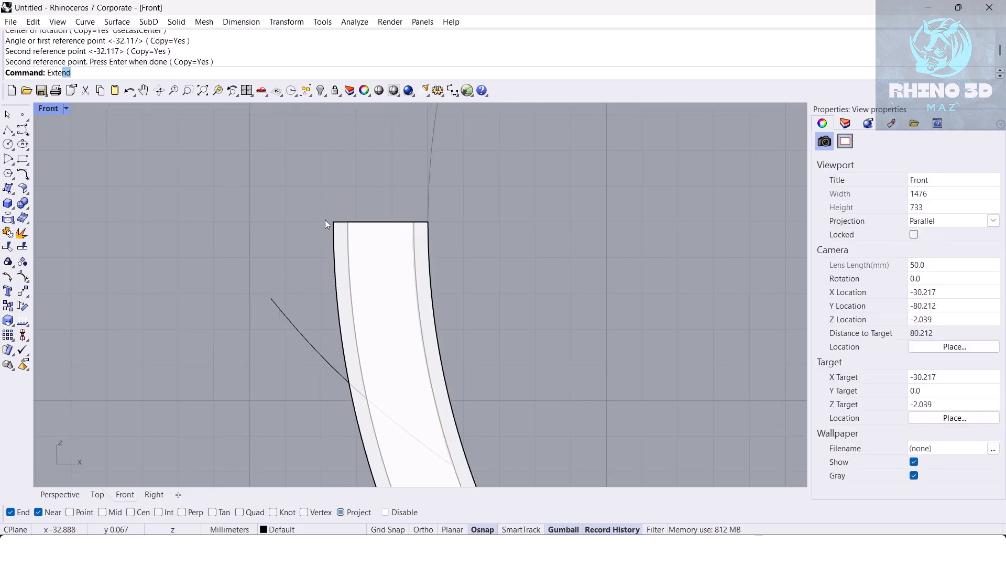
key(Return)
key(Return)
click(270, 299)
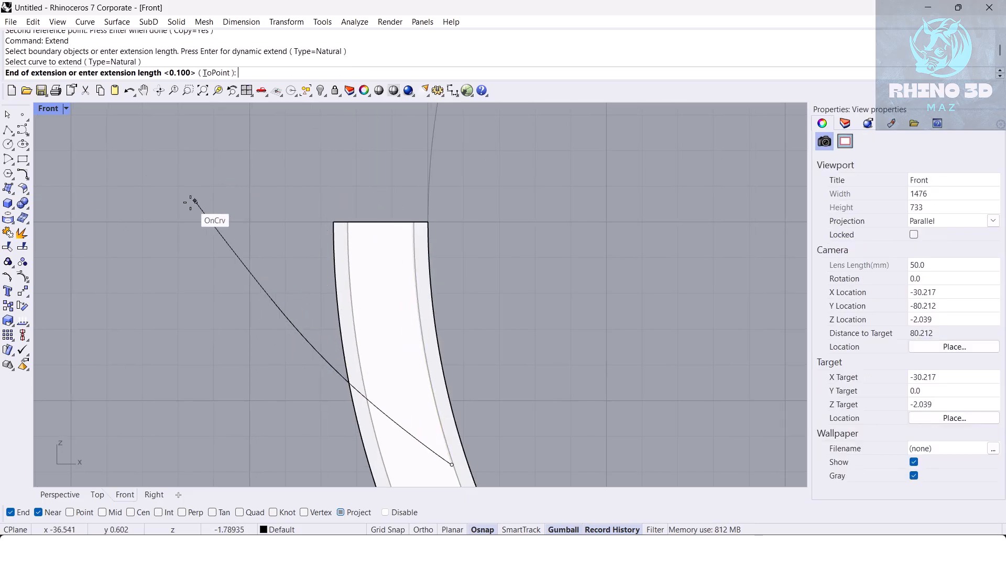
click(193, 197)
key(Return)
Try moving the extended curve diagonally, and undo the move.
click(227, 246)
scroll(250, 240, down, 6)
right_drag(253, 244, 345, 265)
scroll(284, 178, up, 2)
drag(341, 305, 275, 222)
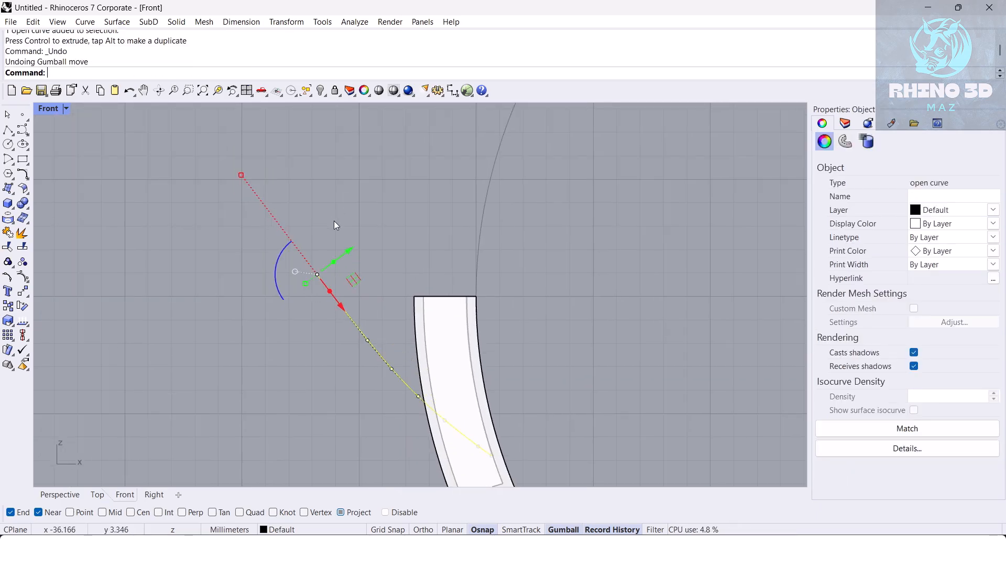
key(ctrl+z)
Offset the extended curve by 0.6 towards its upper side to form a second, parallel strip edge.
scroll(366, 221, down, 8)
right_drag(108, 224, 261, 249)
scroll(212, 244, up, 8)
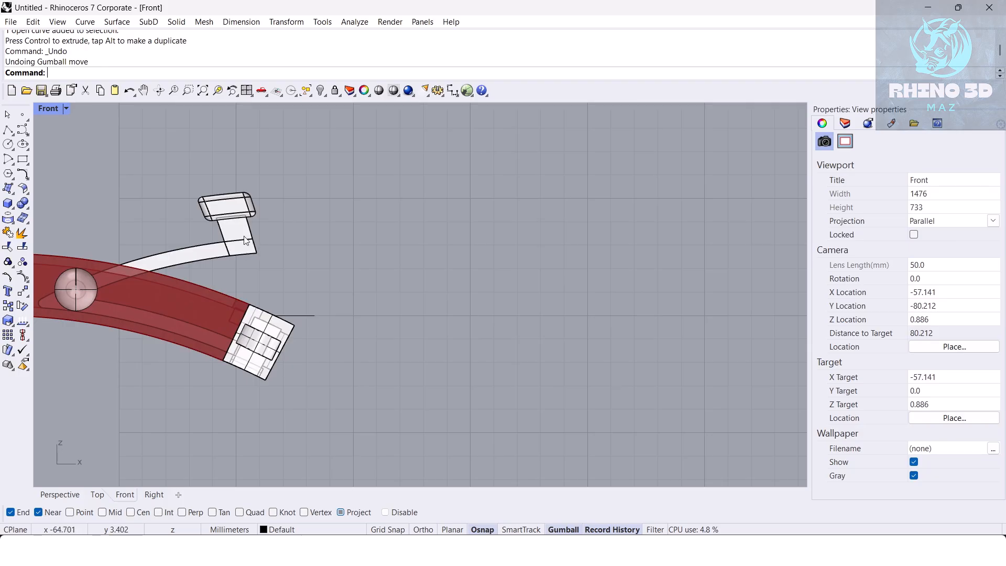
scroll(255, 259, down, 6)
right_drag(632, 300, 455, 286)
scroll(455, 286, up, 6)
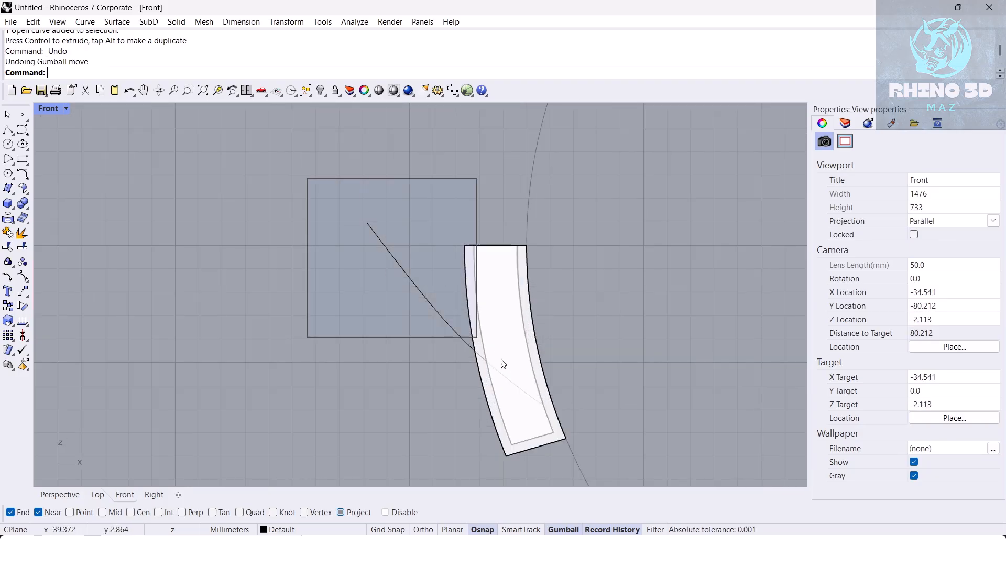
drag(380, 249, 596, 406)
right_drag(550, 292, 511, 294)
middle_click(504, 299)
click(528, 346)
text(set)
key(Return)
text(.6)
key(Return)
click(326, 189)
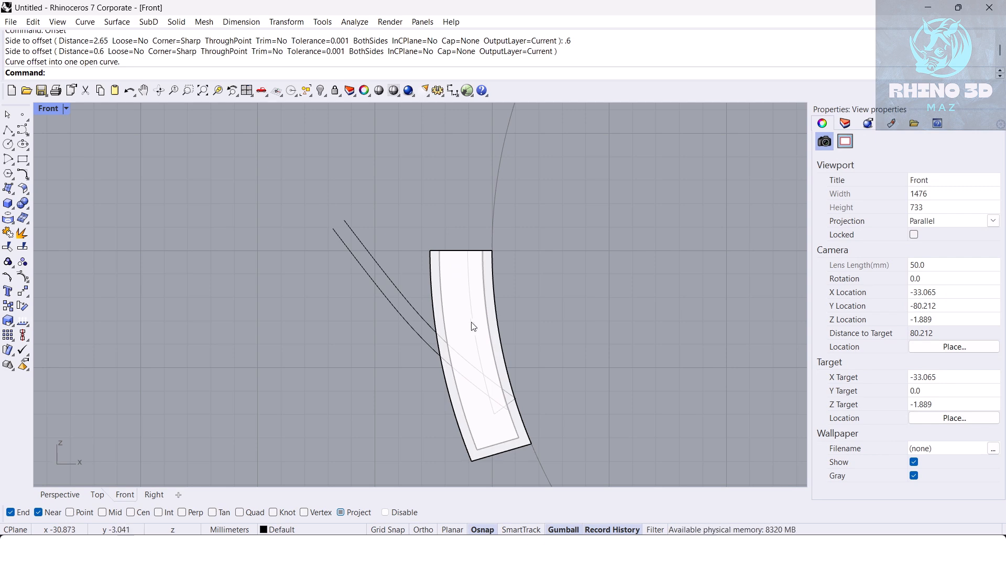
scroll(448, 287, down, 8)
right_drag(448, 288, 603, 296)
scroll(463, 290, up, 4)
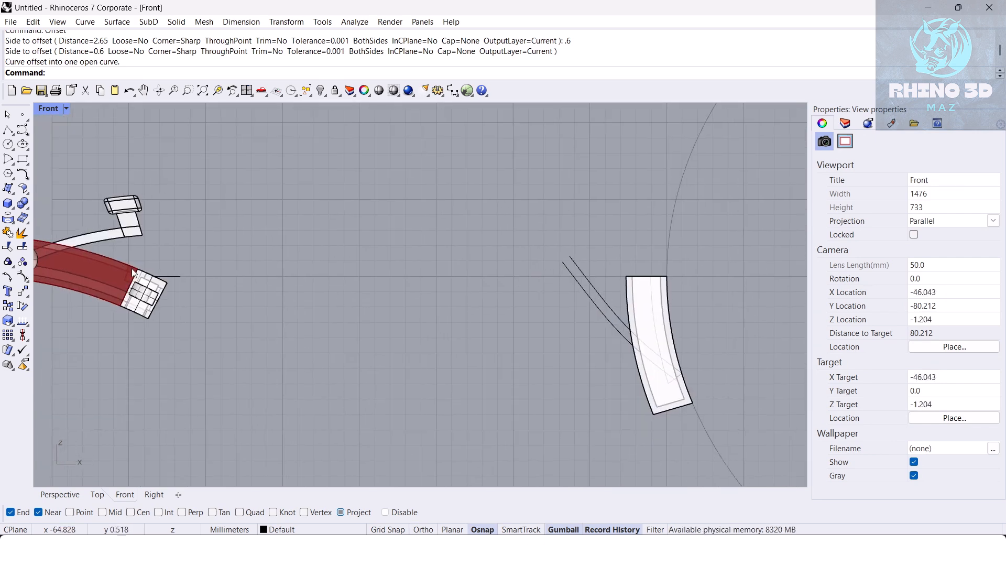
scroll(330, 266, down, 2)
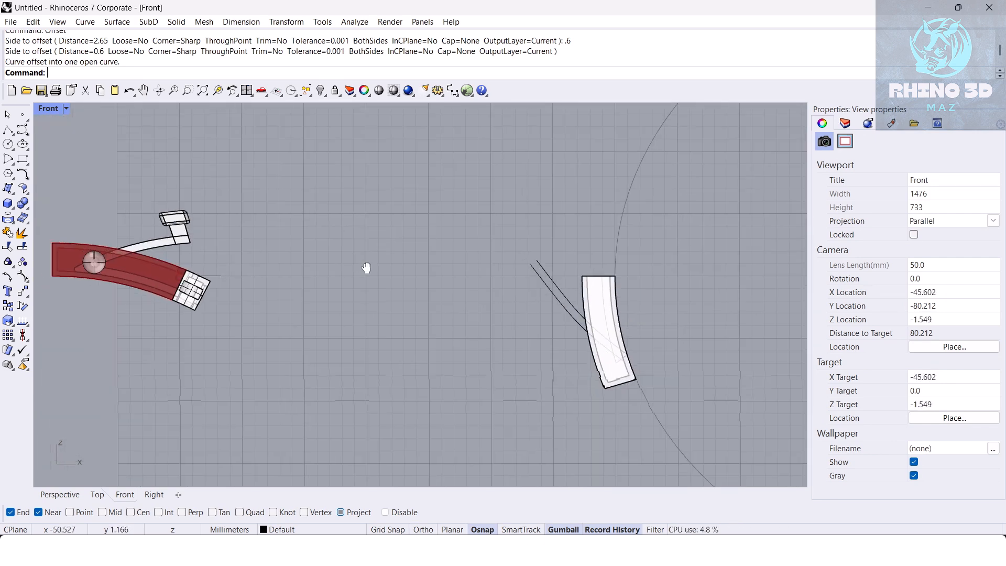